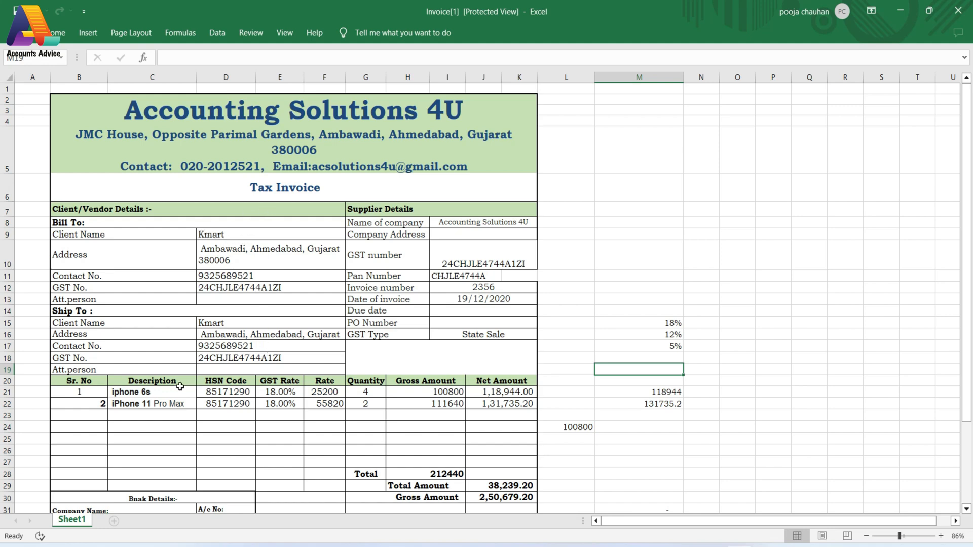
- Look over the tax invoice from its header to the signatory block, and switch to TallyPrime
left_click_drag(966, 338, 957, 418)
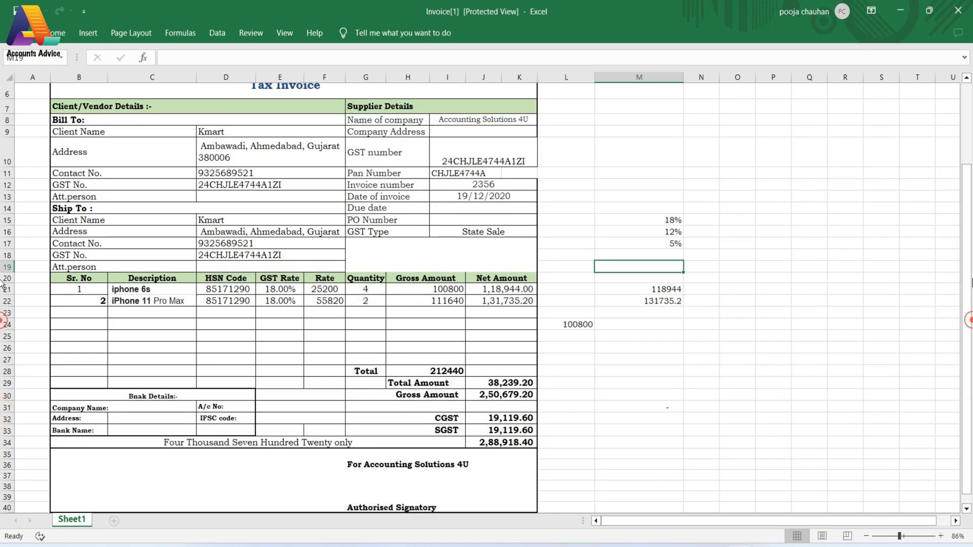
left_click_drag(966, 223, 966, 154)
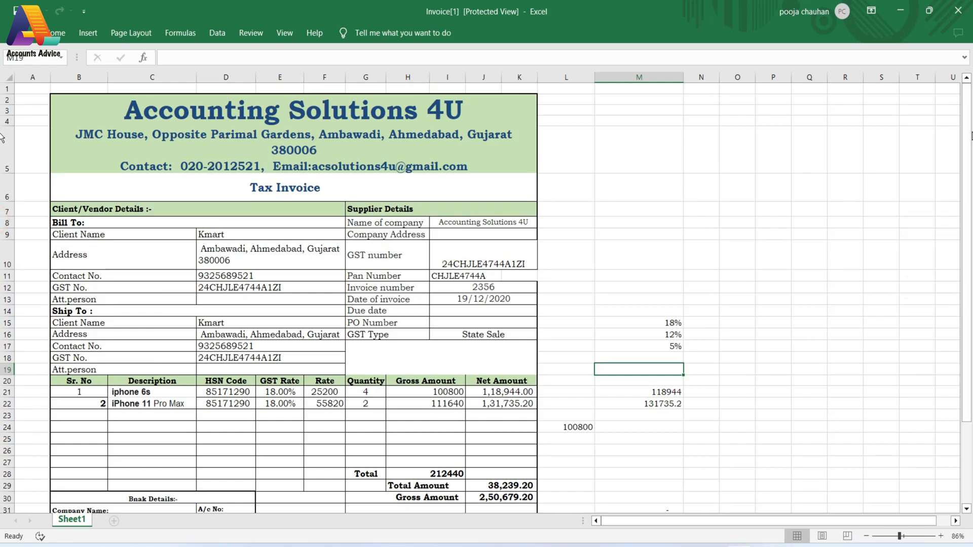
key("alt+Tab")
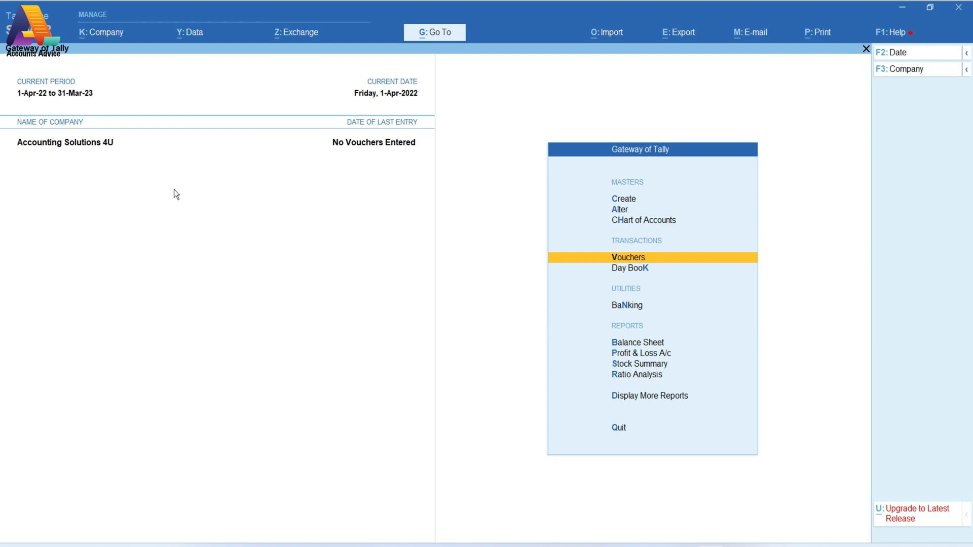
key("Down")
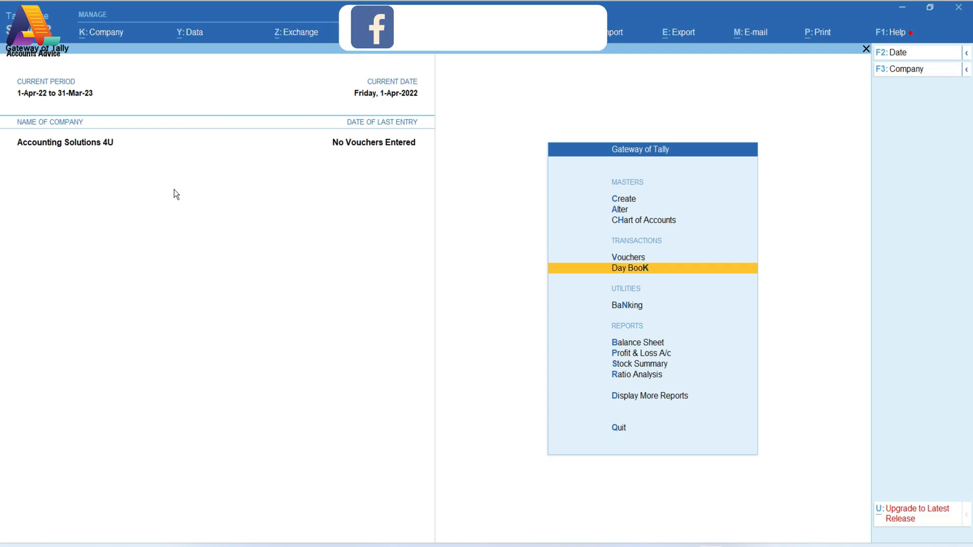
key("Return")
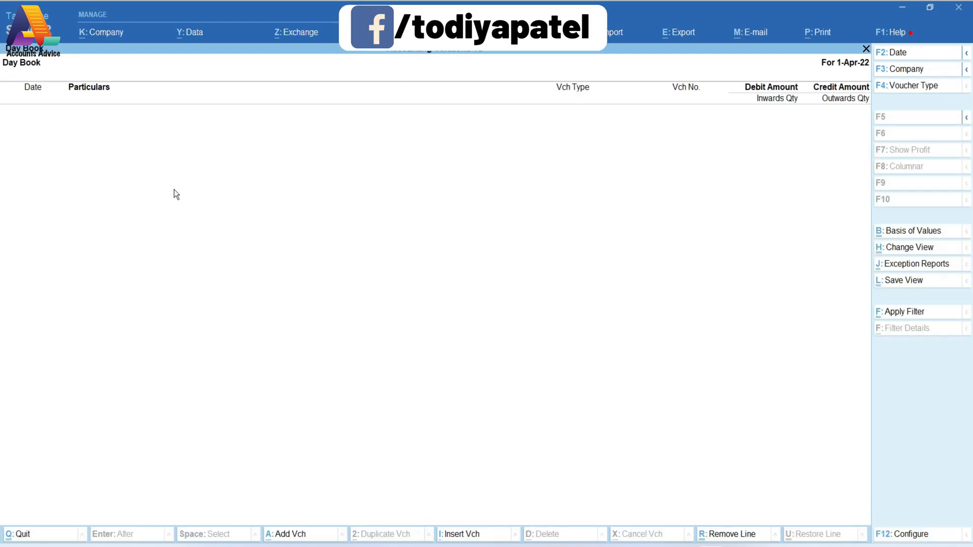
key("Escape")
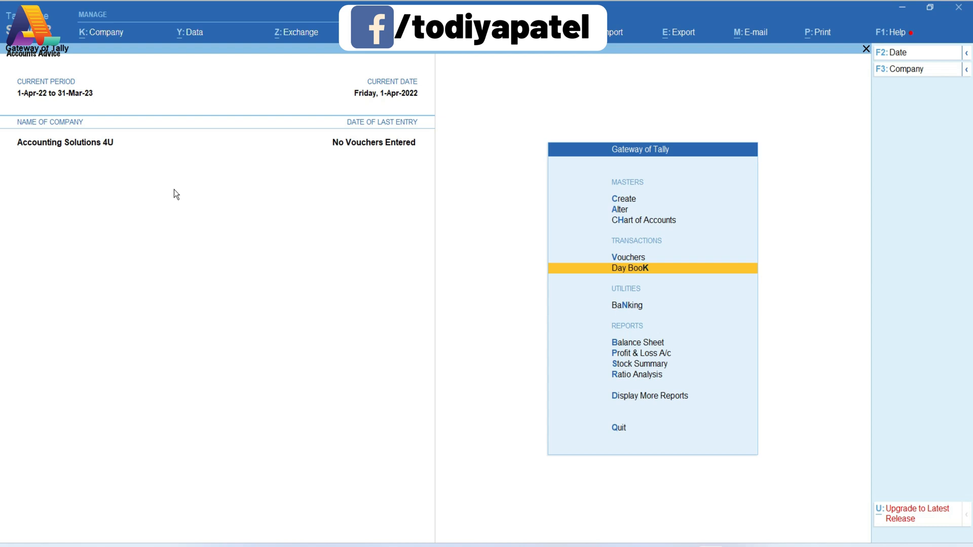
- Start creating a new stock item from the inventory masters
key("Up")
key("Up")
key("Up")
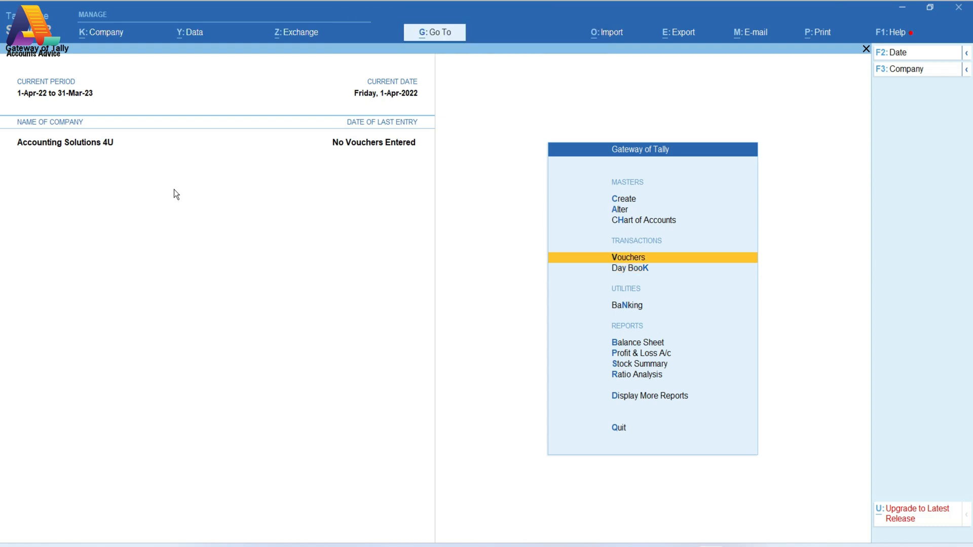
key("Up")
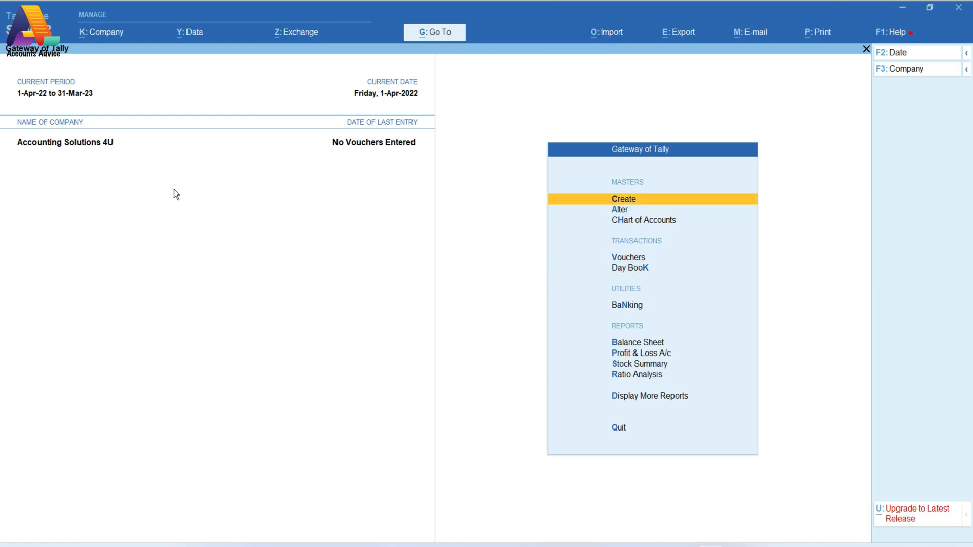
key("Return")
key("Down")
key("Down")
key("Down")
key("Down")
key("Down")
key("Down")
key("Down")
key("Down")
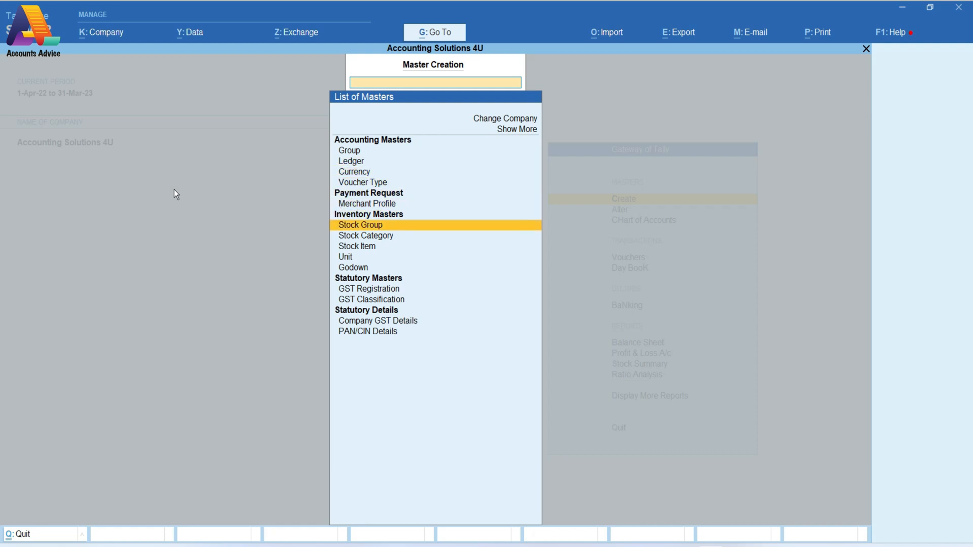
key("Return")
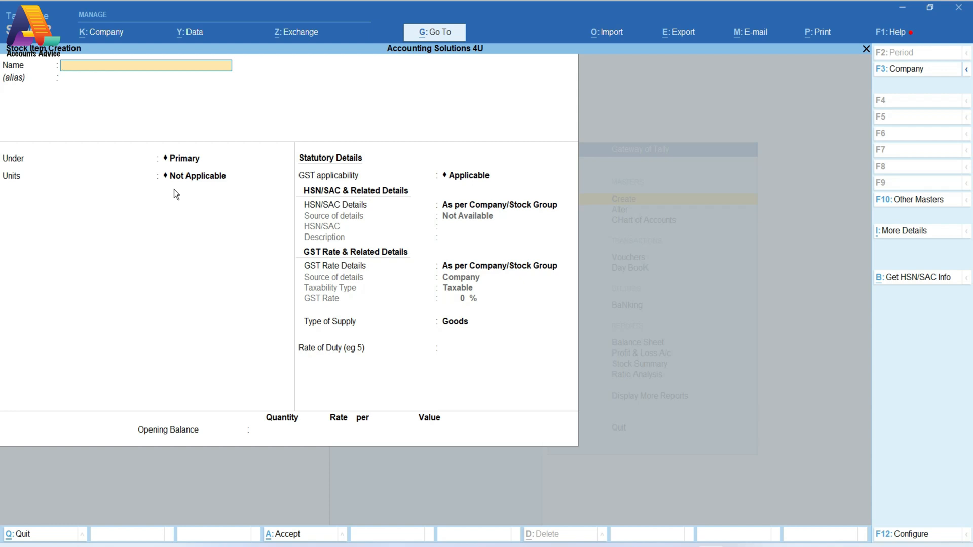
- Name the stock item Iron without an alias, place it under Primary and set its units to NOS
type("Iron")
key("Return")
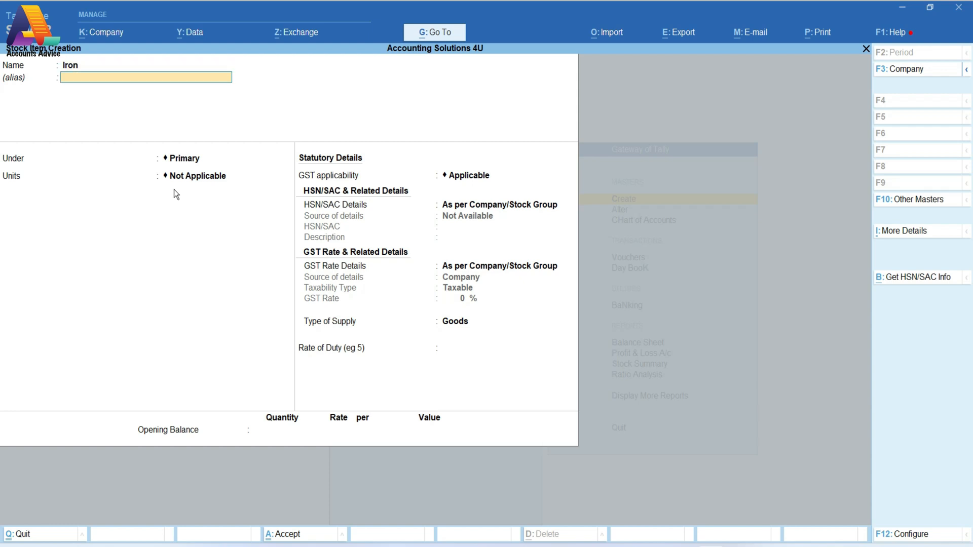
key("Return")
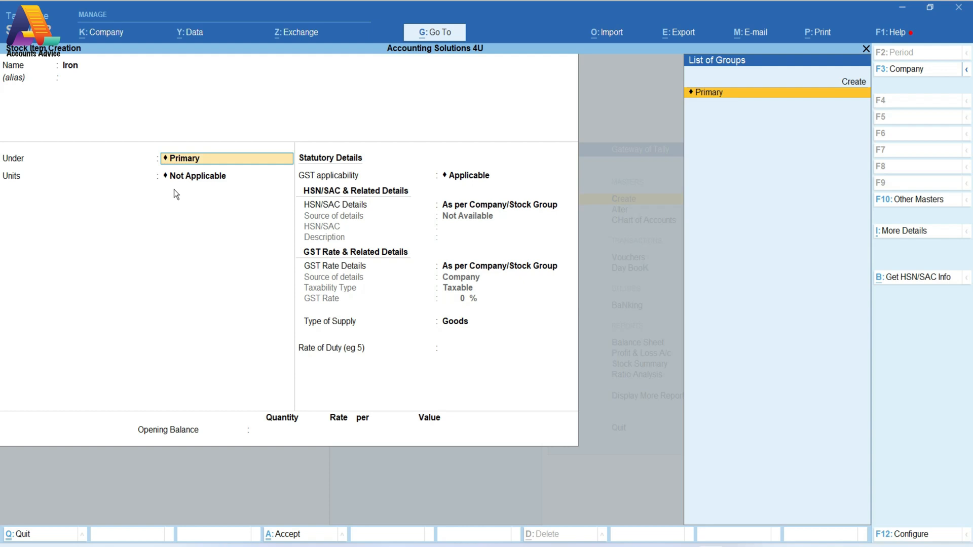
key("Return")
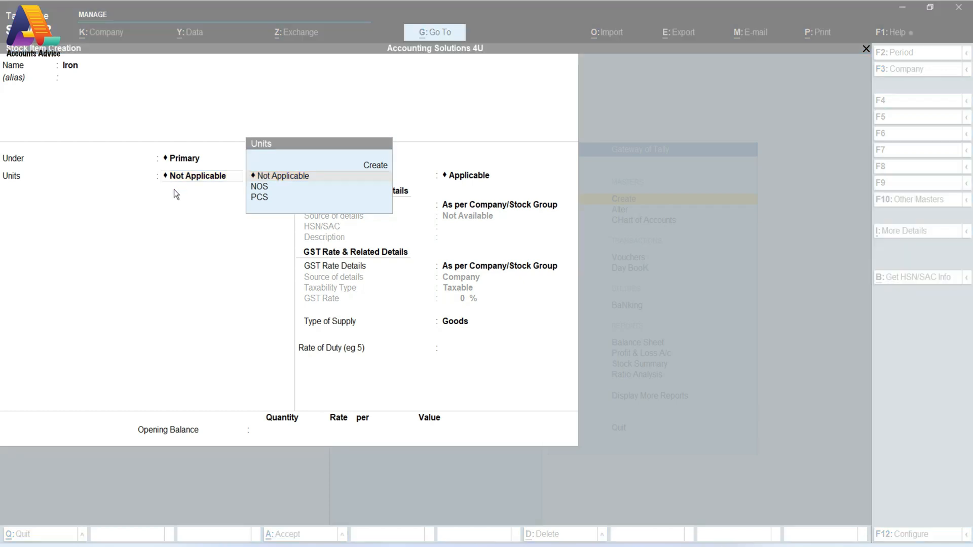
key("Down")
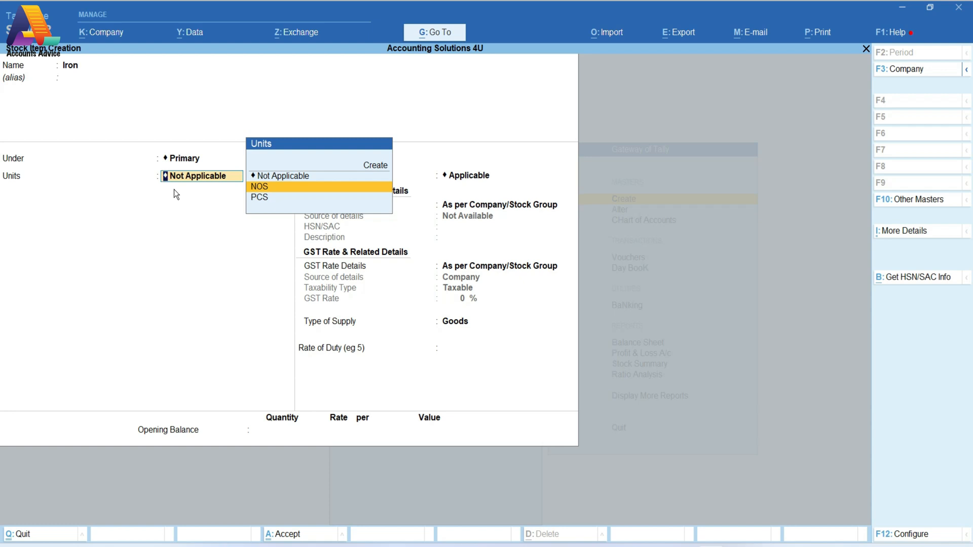
key("Return")
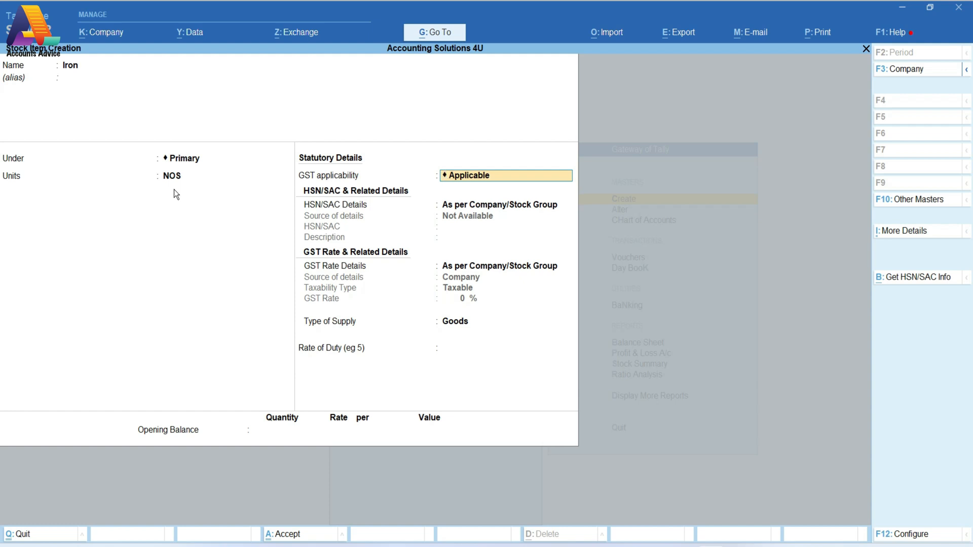
- Set both Show more configurations and Show all configurations to Yes in the stock item configuration
key("F12")
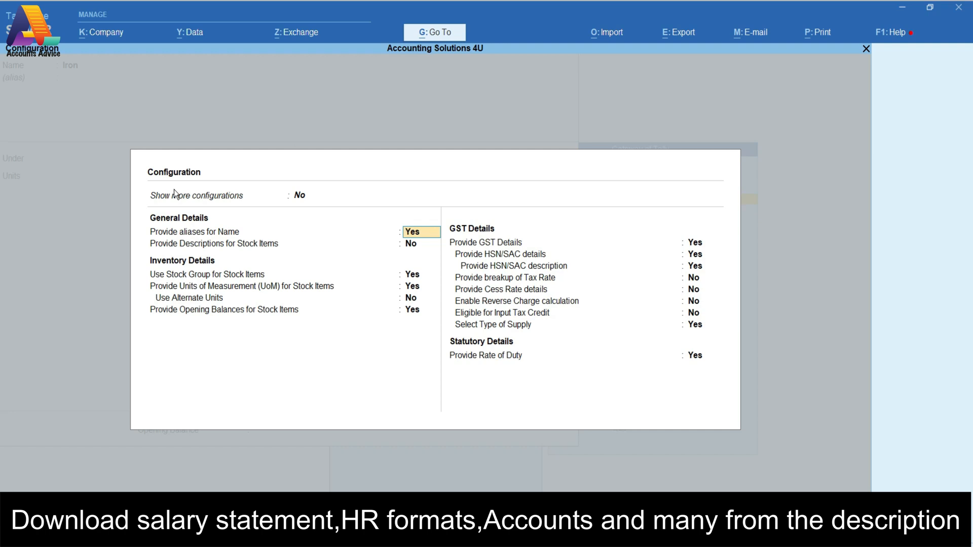
key("Up")
type("y")
key("Return")
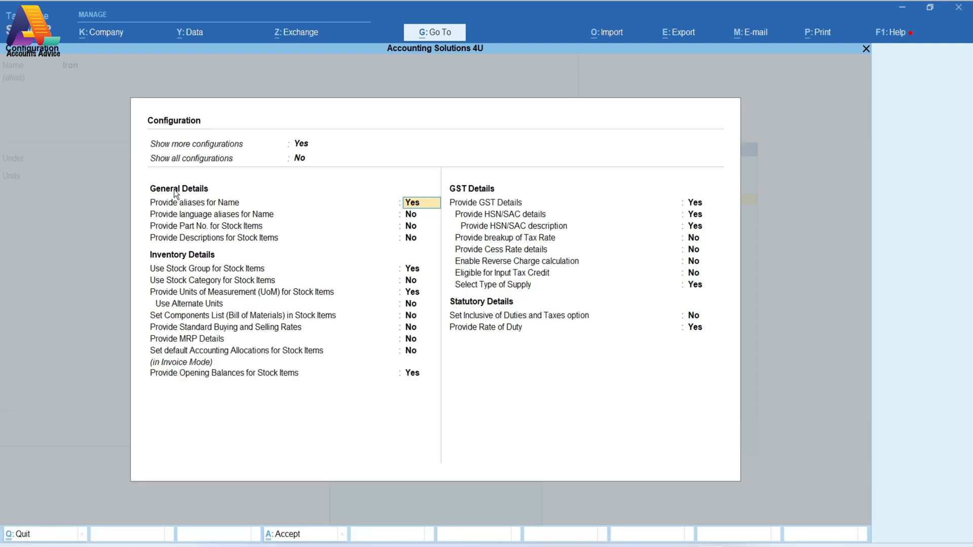
key("Up")
type("y")
key("Return")
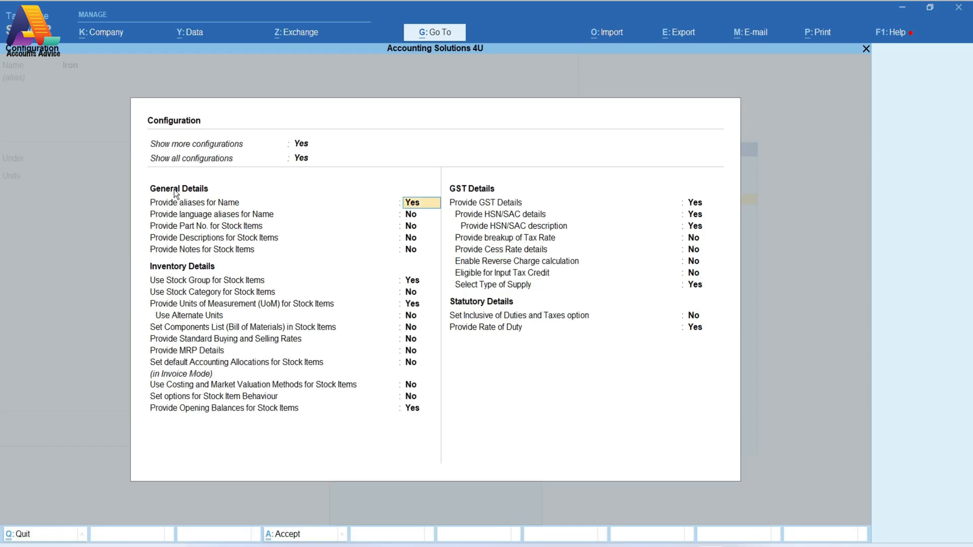
- Go through the general, inventory and GST options up to Select Type of Supply, and accept the configuration
key("Down")
key("Down")
key("Down")
key("Down")
key("Down")
key("Down")
key("Down")
key("Down")
key("Down")
key("Down")
key("Down")
key("Down")
key("Down")
key("Down")
key("Down")
key("Down")
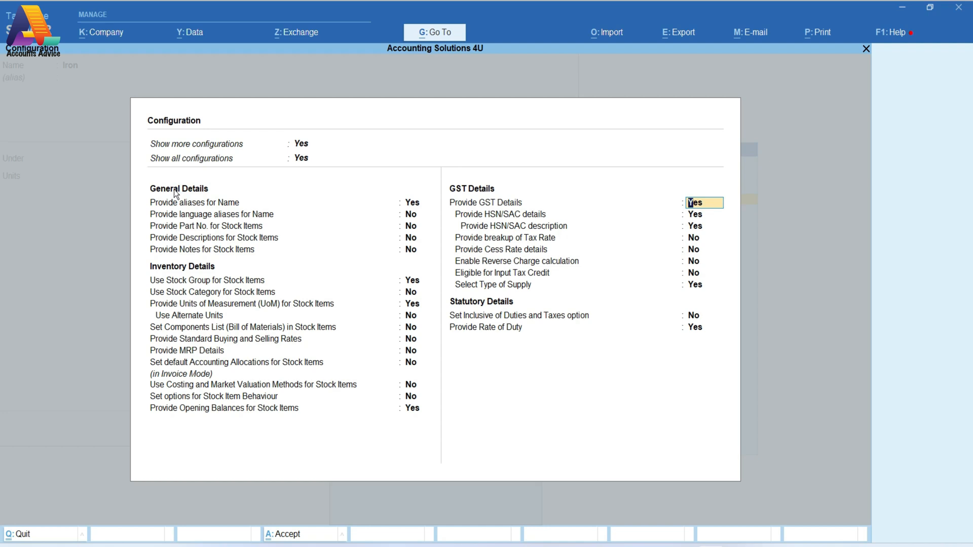
key("Return")
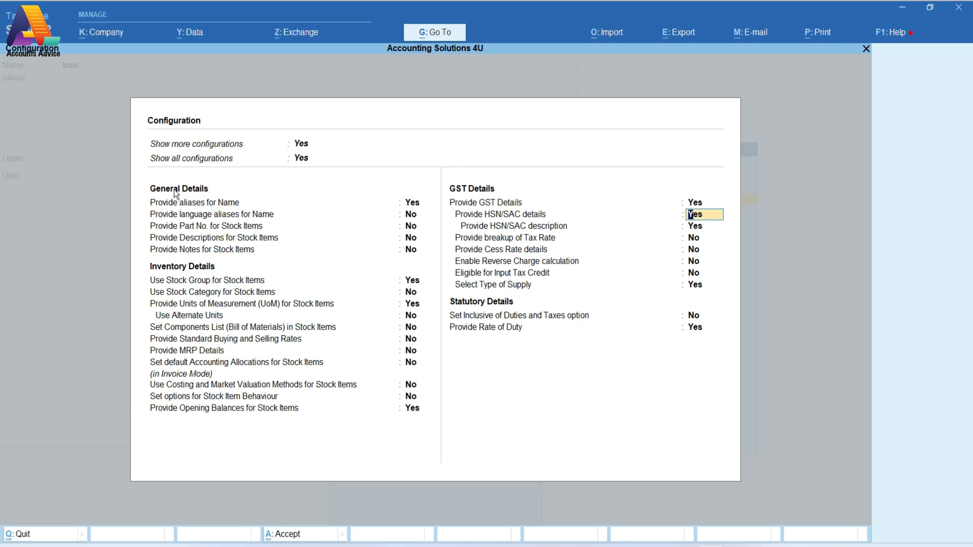
key("Return")
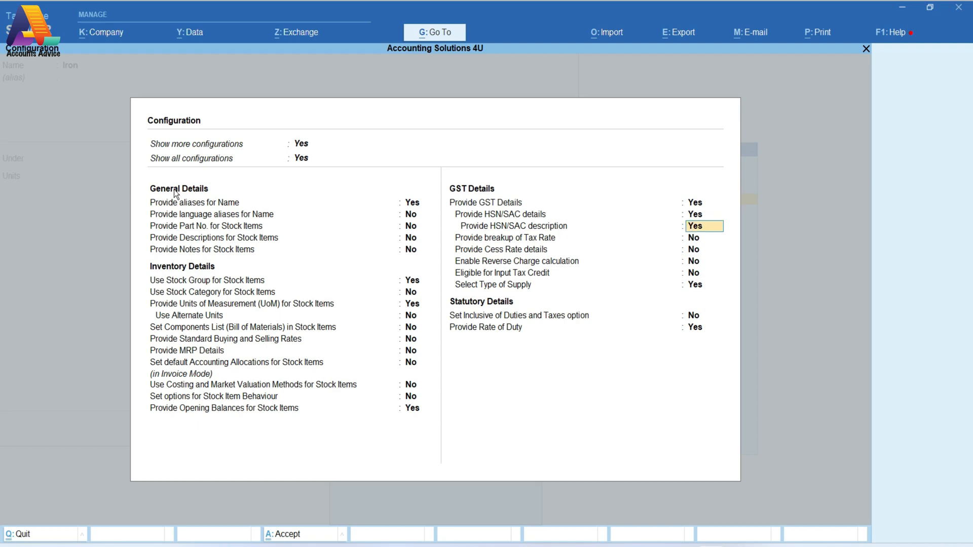
key("Return")
key("Return")
key("Return")
key("Return")
key("Return")
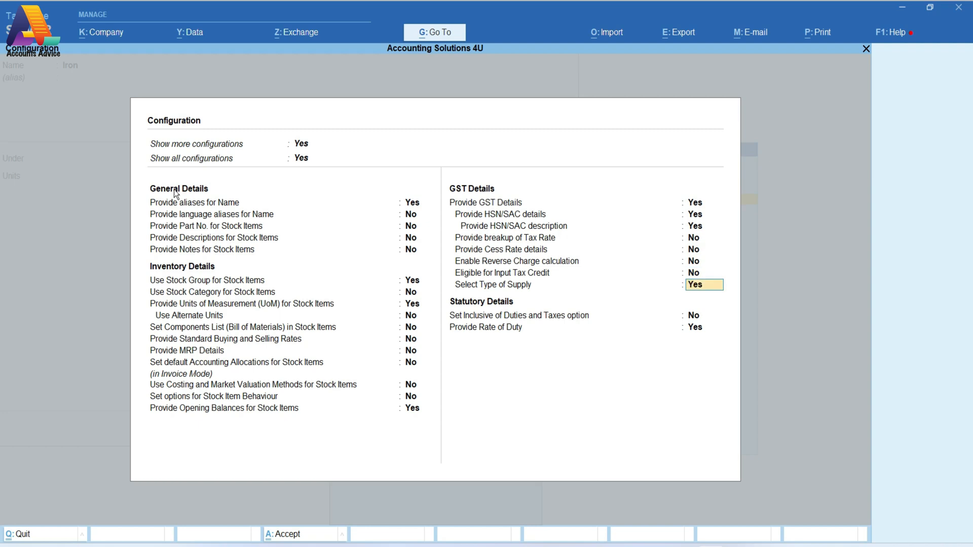
key("ctrl+a")
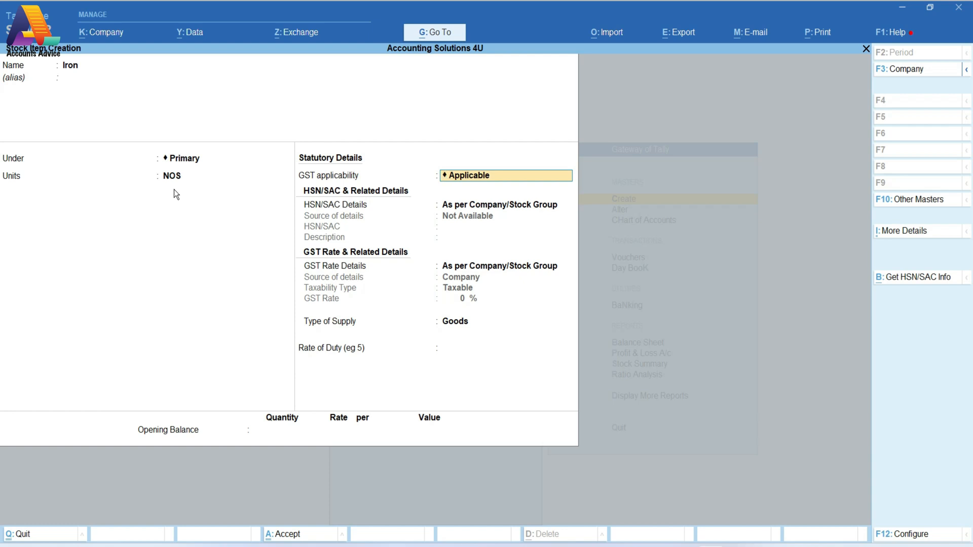
- Keep GST applicable, choose Specify Details Here for the HSN/SAC details, and enter HSN/SAC 7215 with the description Iron
key("Return")
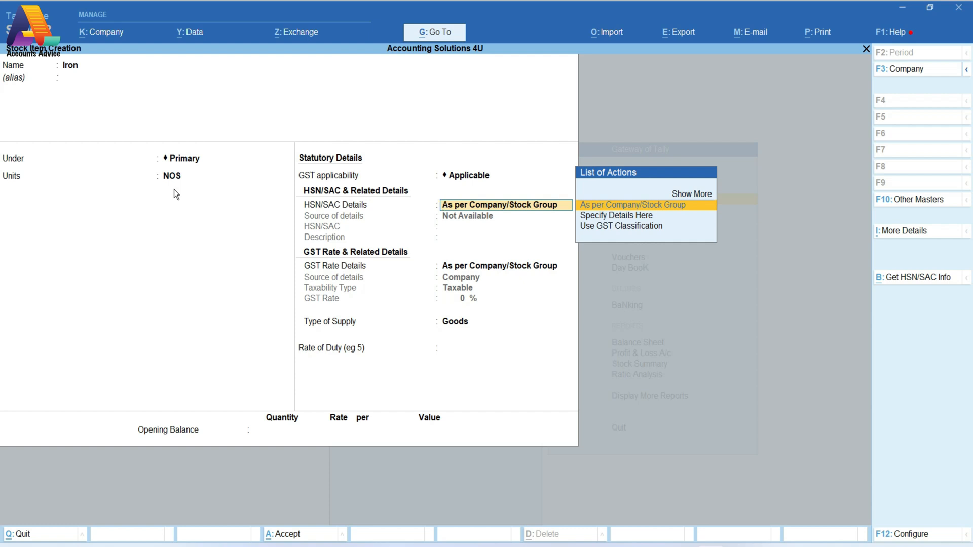
key("Down")
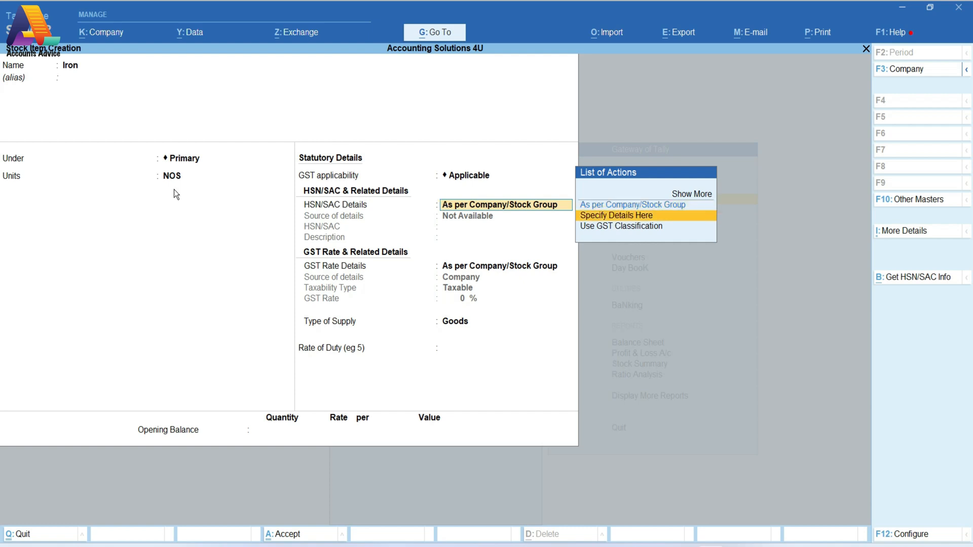
key("Down")
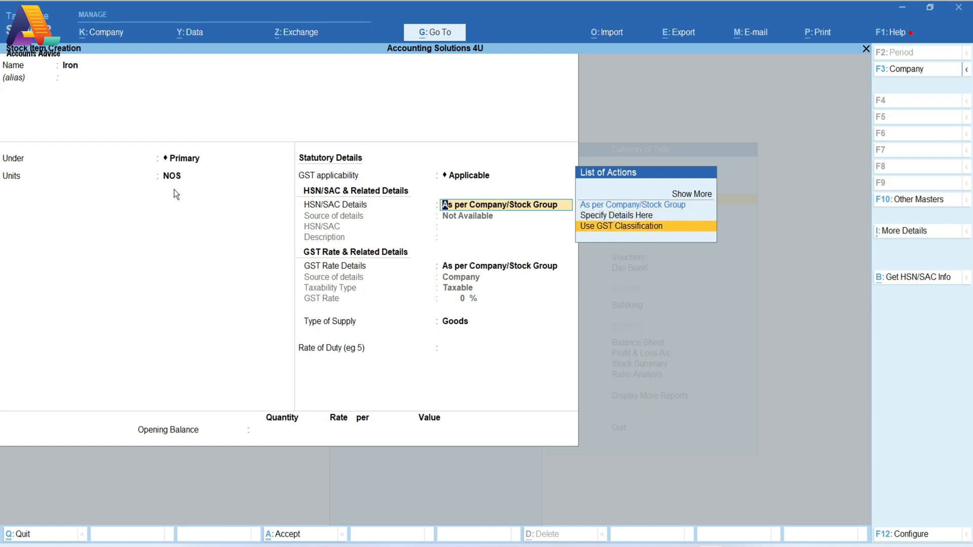
key("Up")
key("Up")
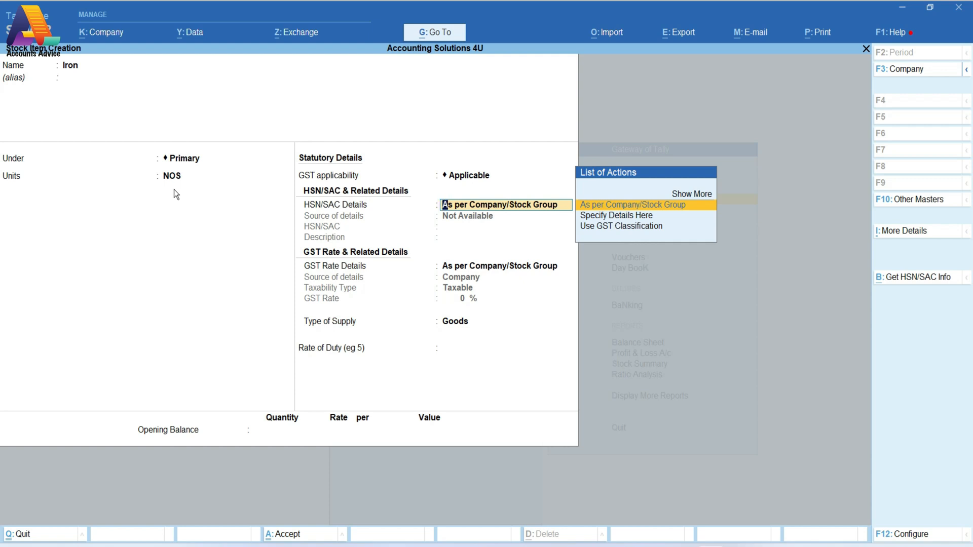
key("Down")
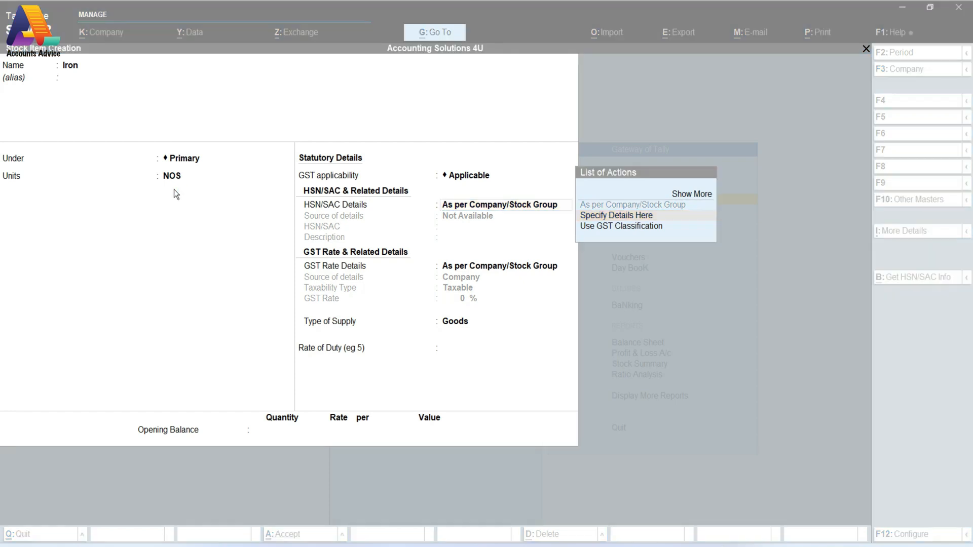
key("Return")
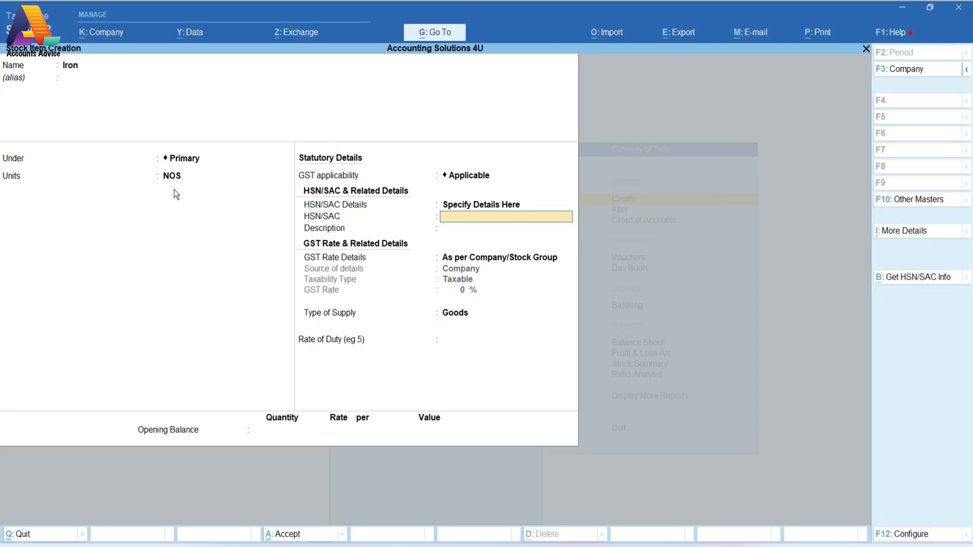
type("7215")
key("Return")
type("Iron")
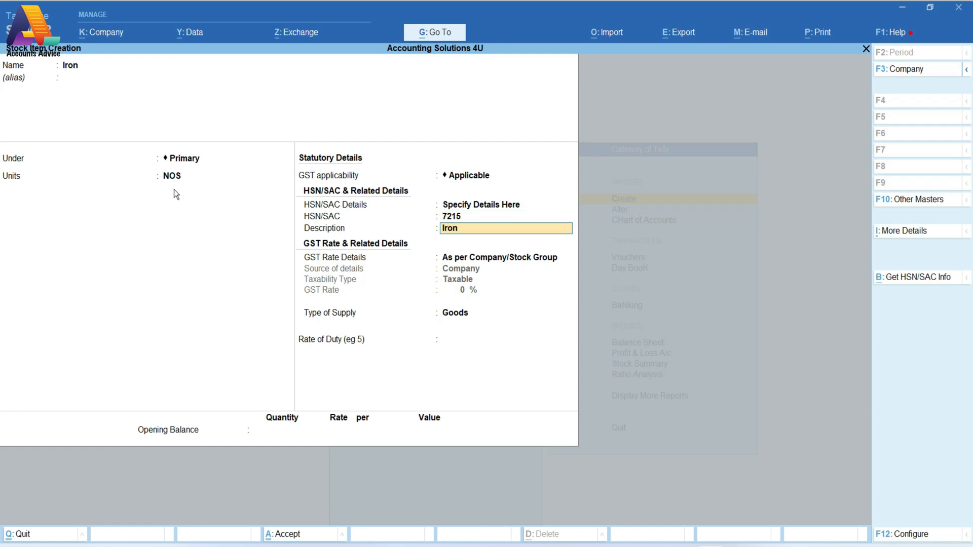
key("Return")
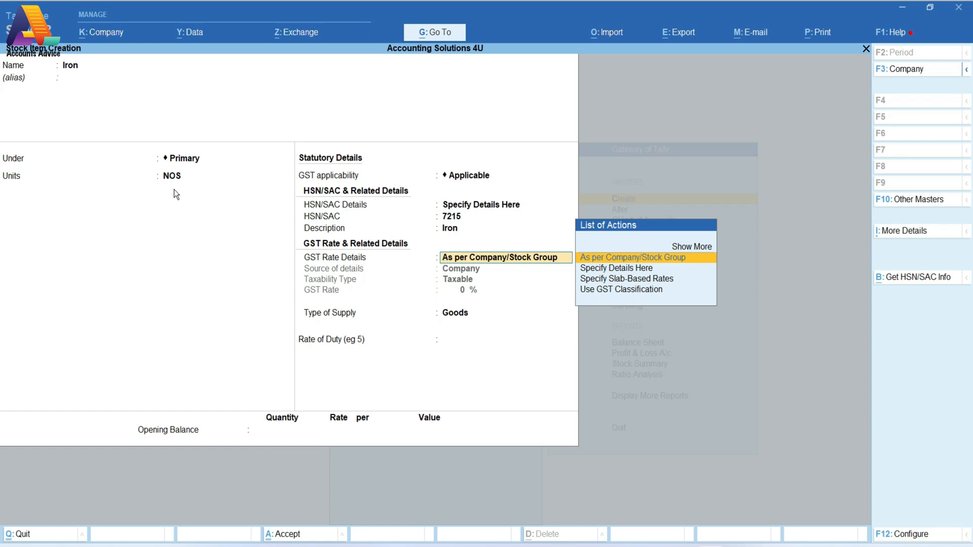
- Set the GST rate details to Specify Details Here with the taxability type Taxable
key("Down")
key("Down")
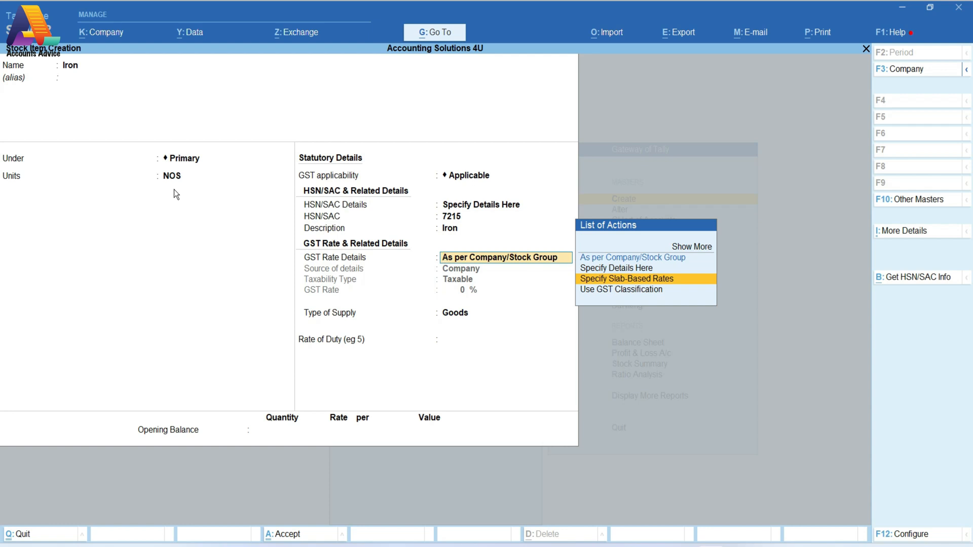
key("Down")
key("Up")
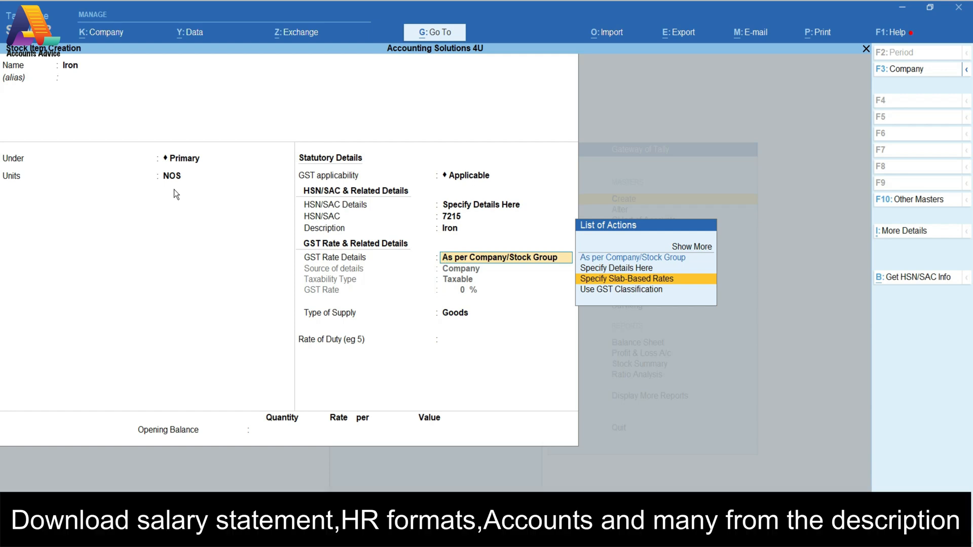
key("Up")
key("Return")
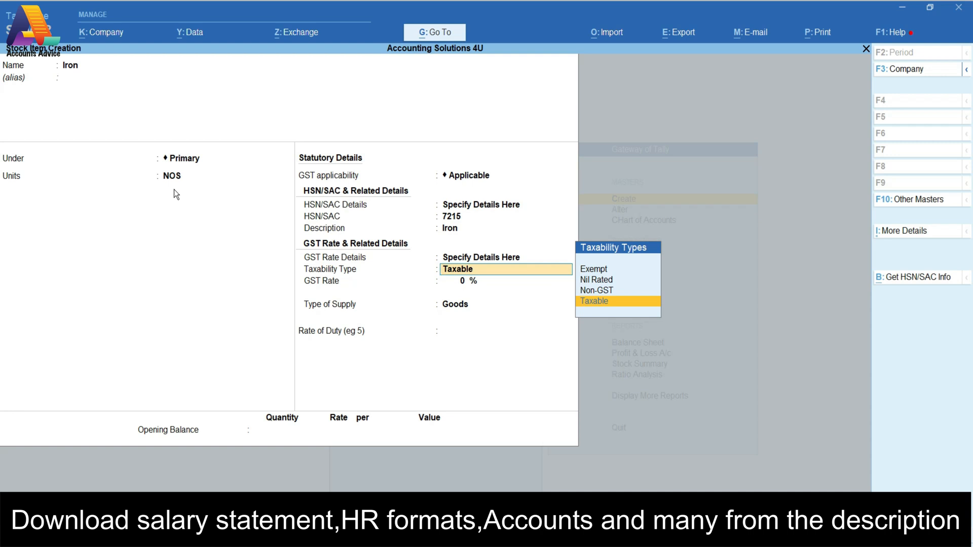
key("Return")
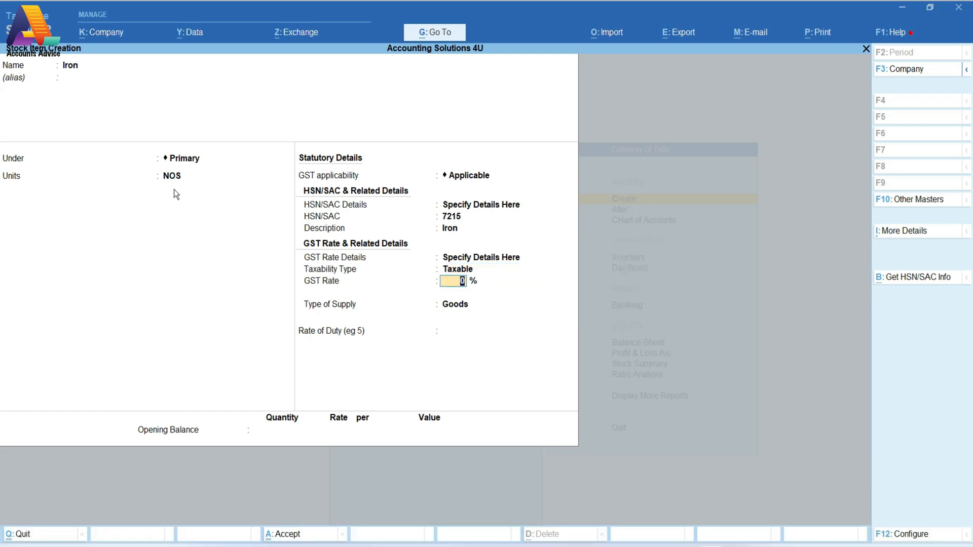
- Set the GST rate to 18%, keep the type of supply as Goods, and save the stock item
type("18")
key("Return")
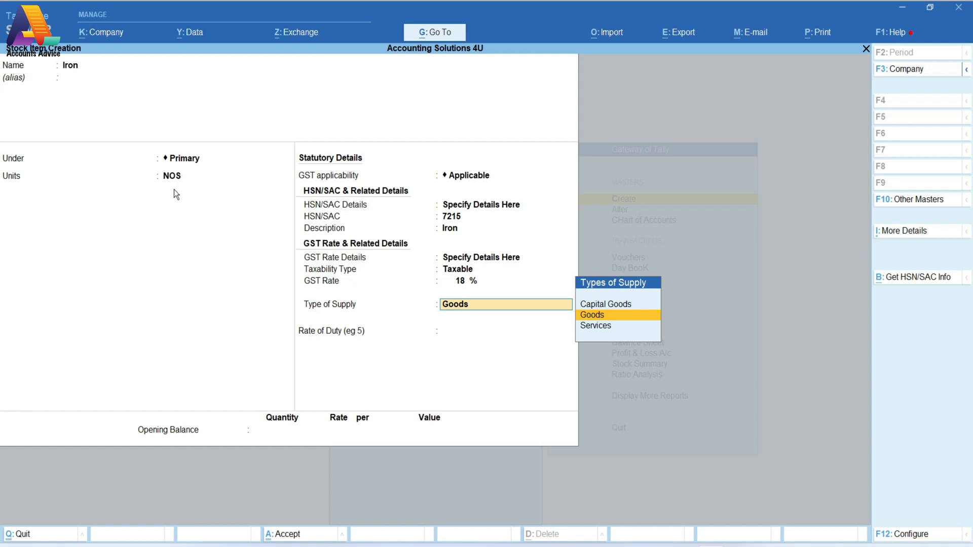
key("Return")
key("Return")
key("Return")
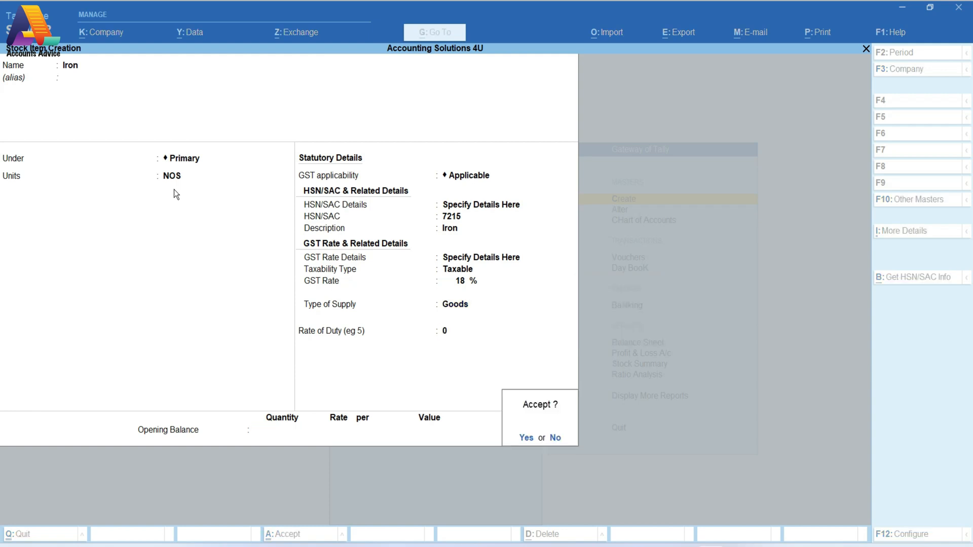
key("Return")
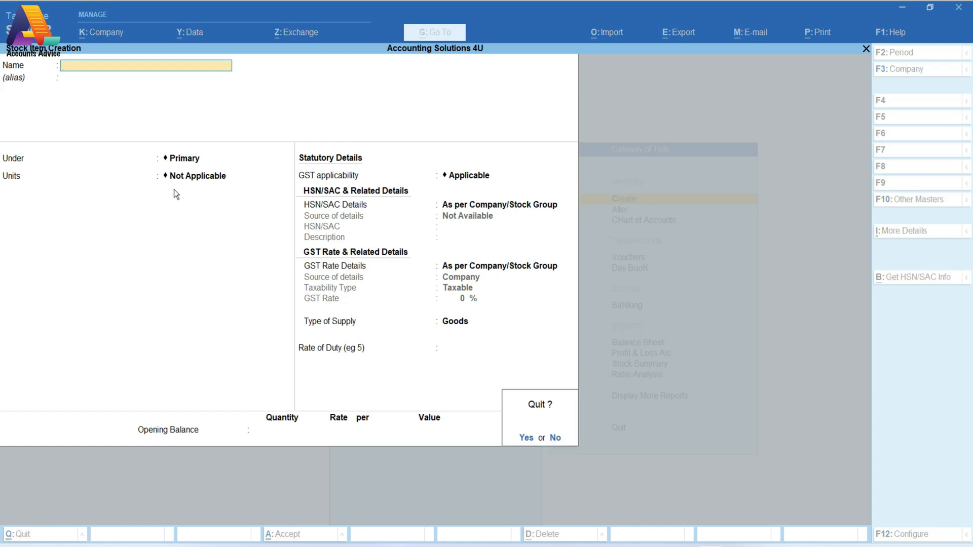
key("Escape")
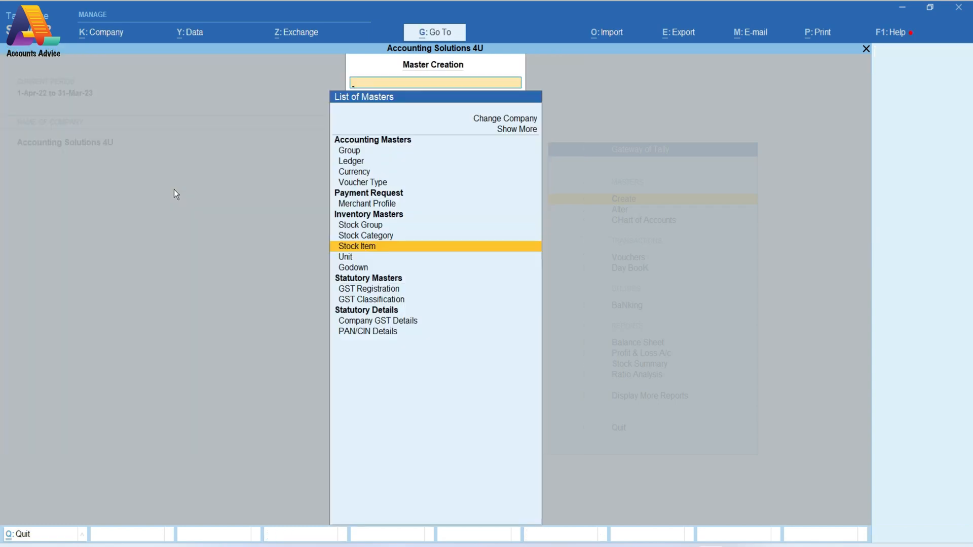
- Start creating a new ledger and name it Kmart
key("Up")
key("Up")
key("Up")
key("Up")
key("Up")
key("Up")
key("Return")
type("Kmart")
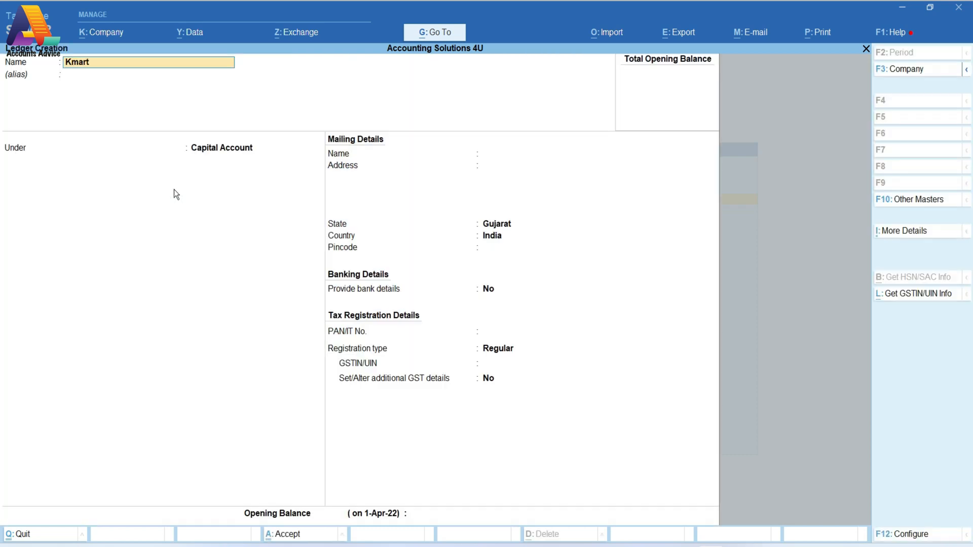
key("Return")
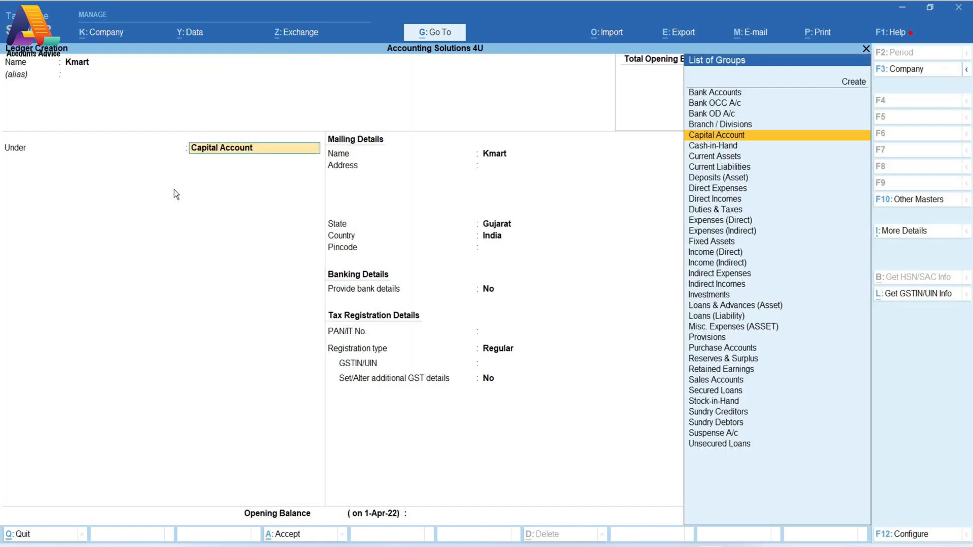
- Place the Kmart ledger under Sundry Debtors and keep bill-by-bill balances set to Yes
type("Sun")
key("Down")
key("Return")
key("Return")
key("Return")
key("Return")
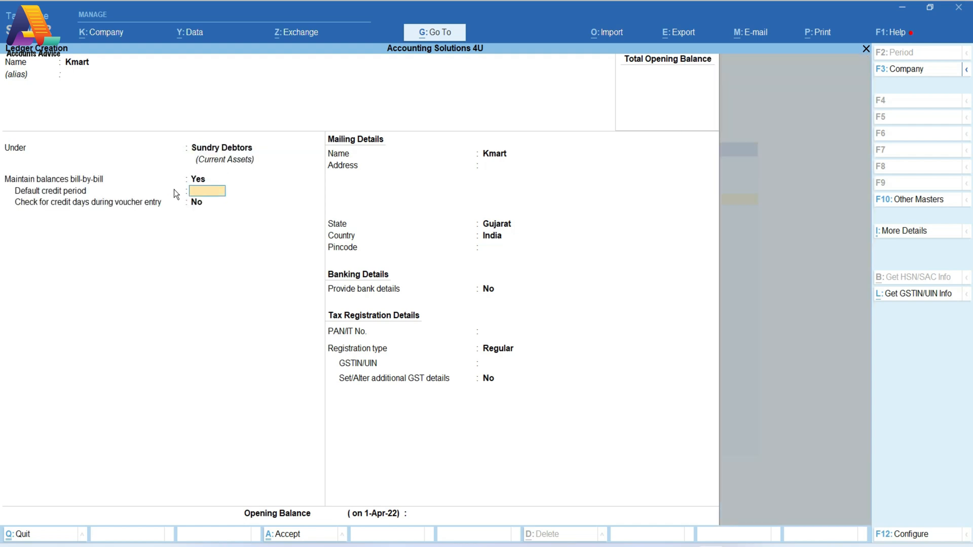
- Copy the client's address from the Excel invoice into the TallyPrime ledger's mailing address and enter the customer's pincode
key("alt+Tab")
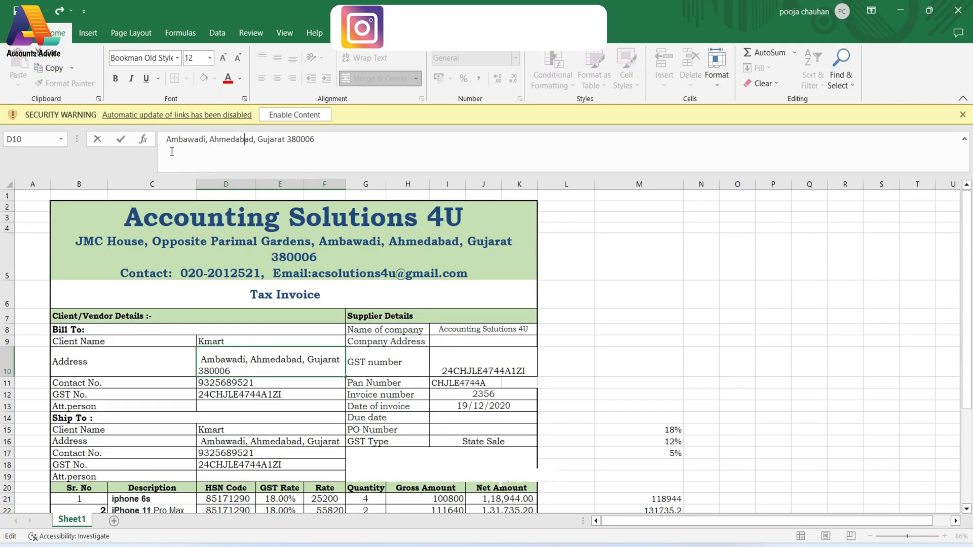
left_click_drag(165, 139, 324, 152)
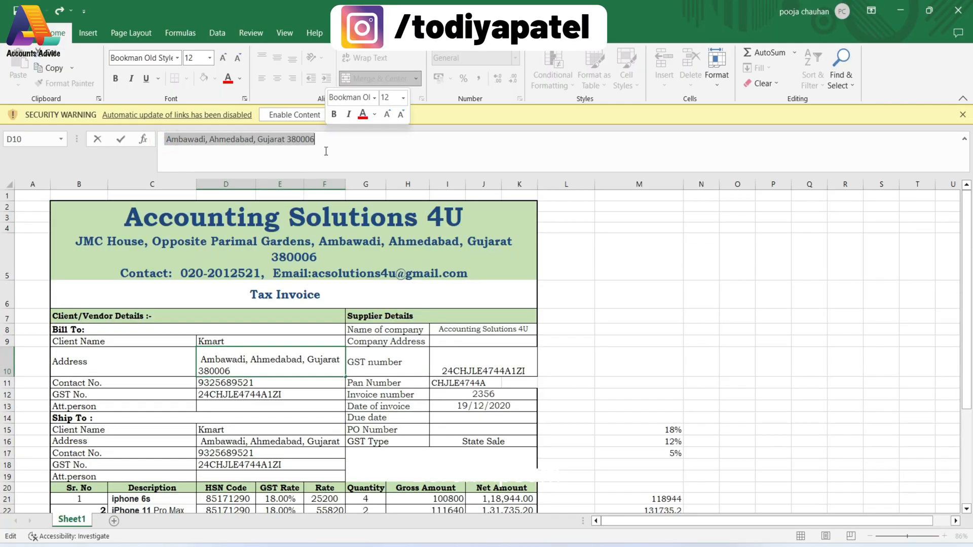
key("ctrl+c")
key("alt+Tab")
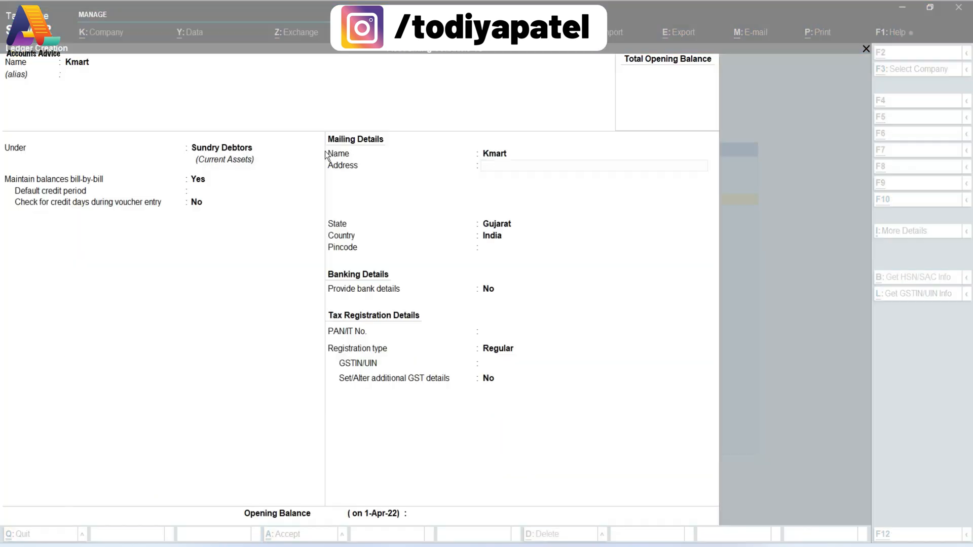
key("ctrl+alt+v")
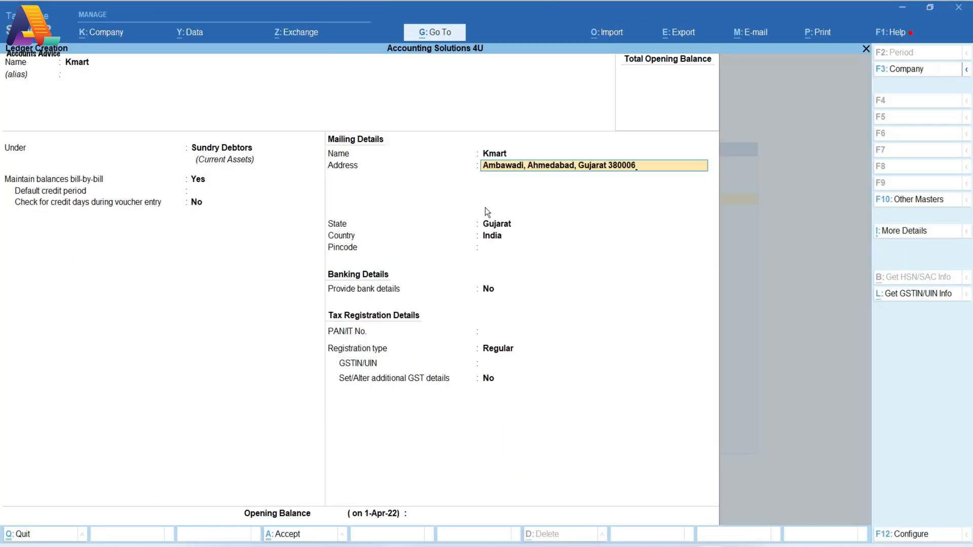
left_click(491, 247)
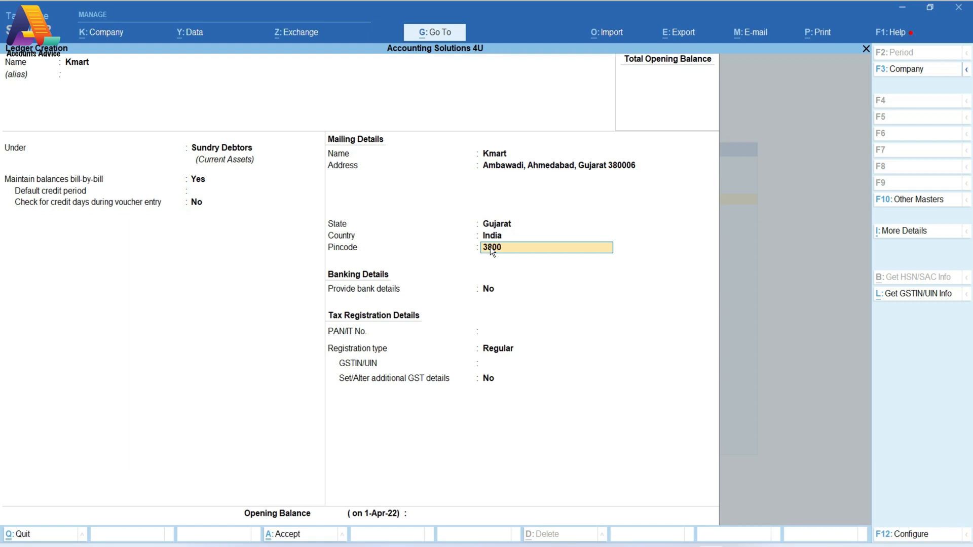
left_click(581, 166)
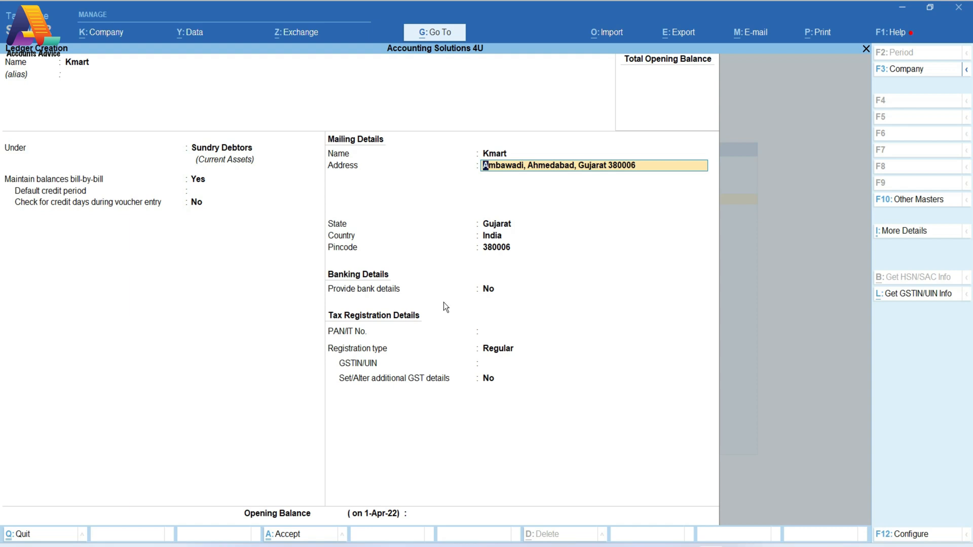
- Copy the client's GST number from the Excel invoice into the ledger's GSTIN/UIN, and save the ledger in TallyPrime
left_click(500, 335)
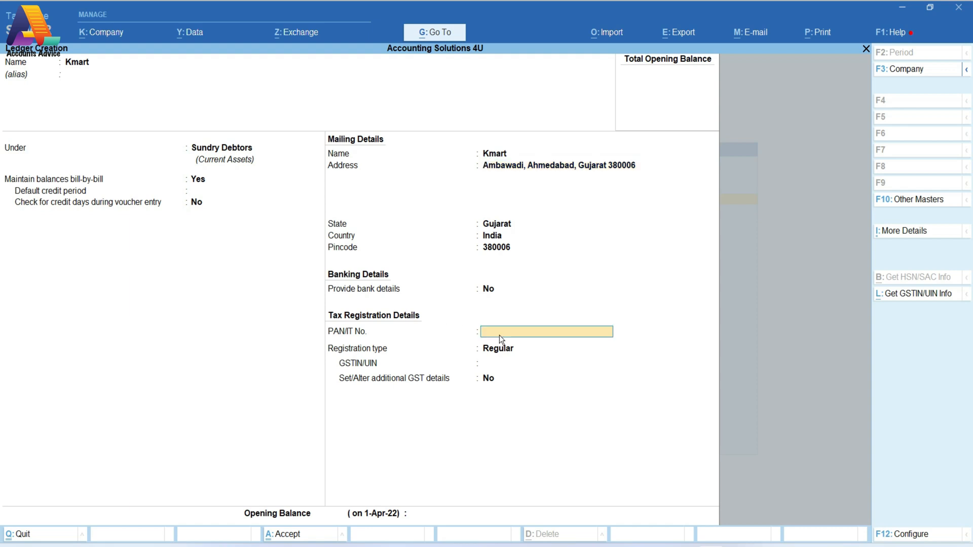
left_click(492, 360)
key("alt+Tab")
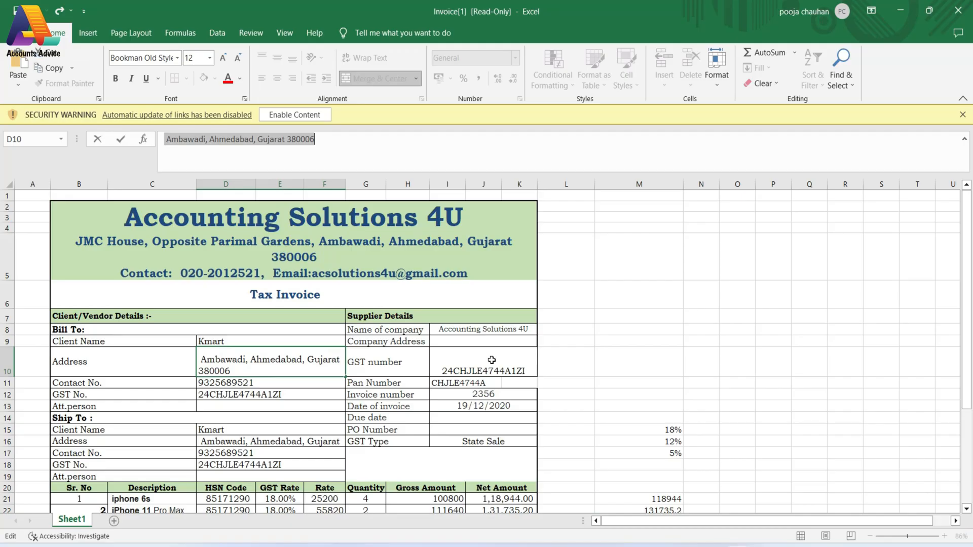
left_click(257, 464)
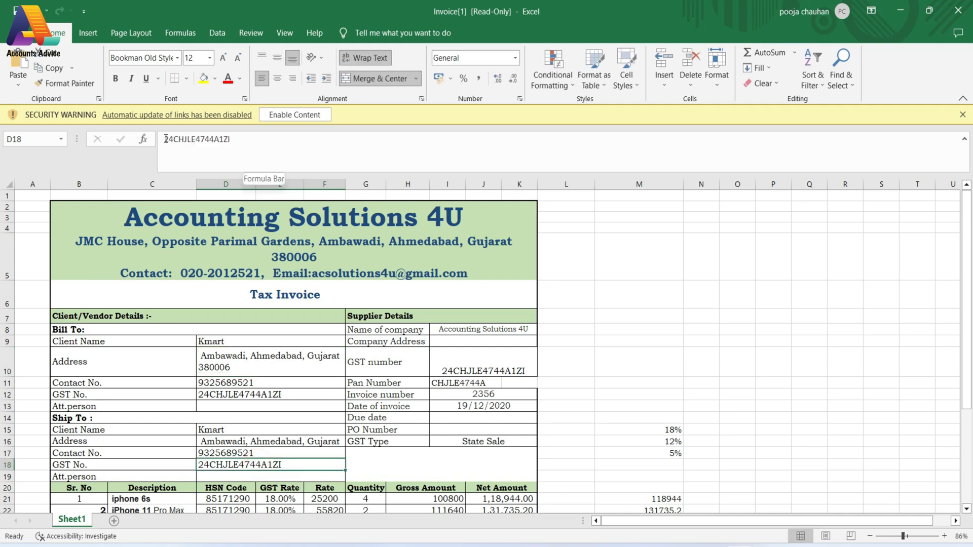
left_click_drag(166, 139, 241, 146)
key("alt+Tab")
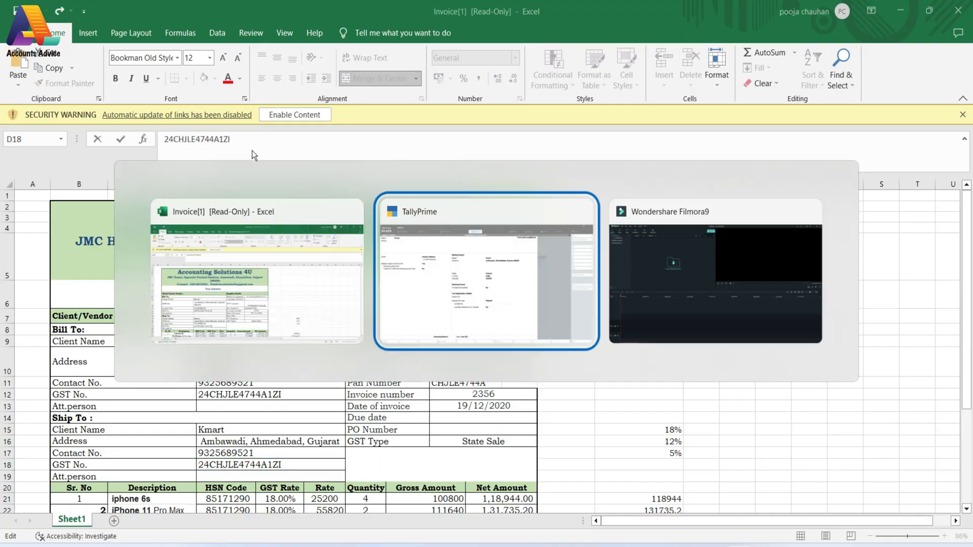
key("ctrl+v")
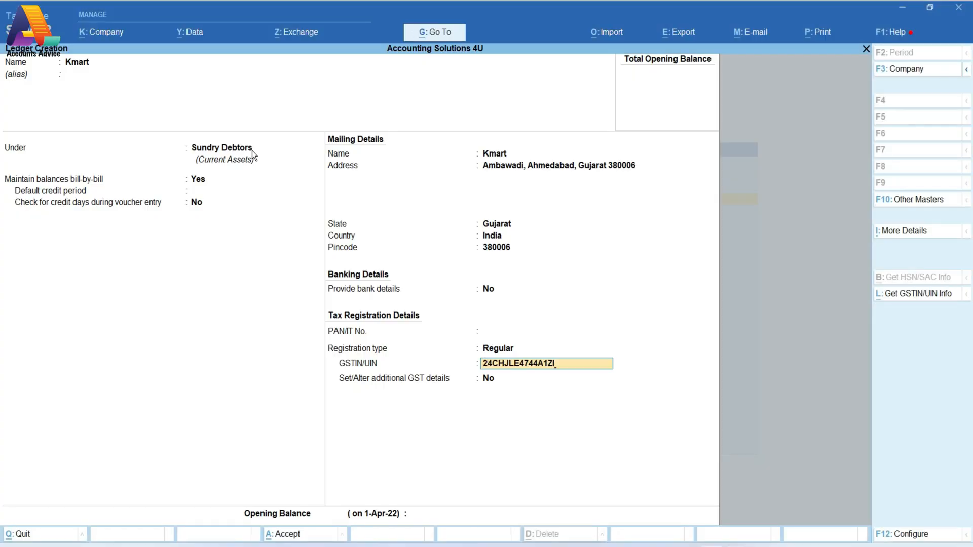
key("ctrl+a")
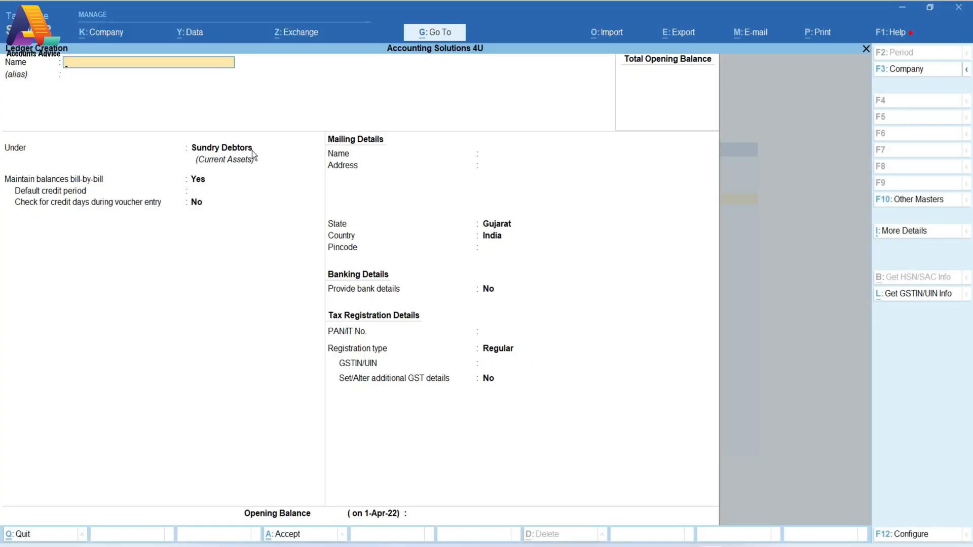
key("Escape")
key("Escape")
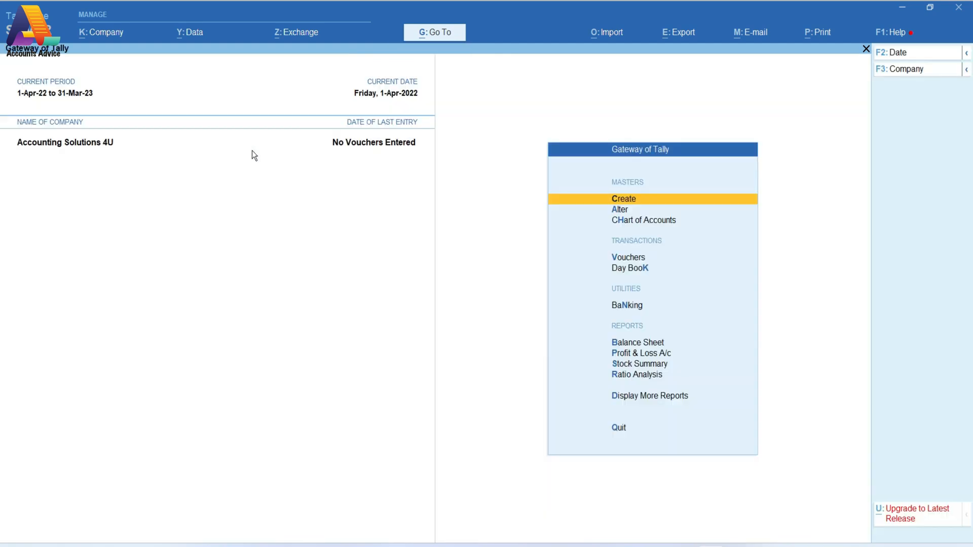
- Open the existing CGST ledger for alteration
key("Down")
key("Down")
key("Down")
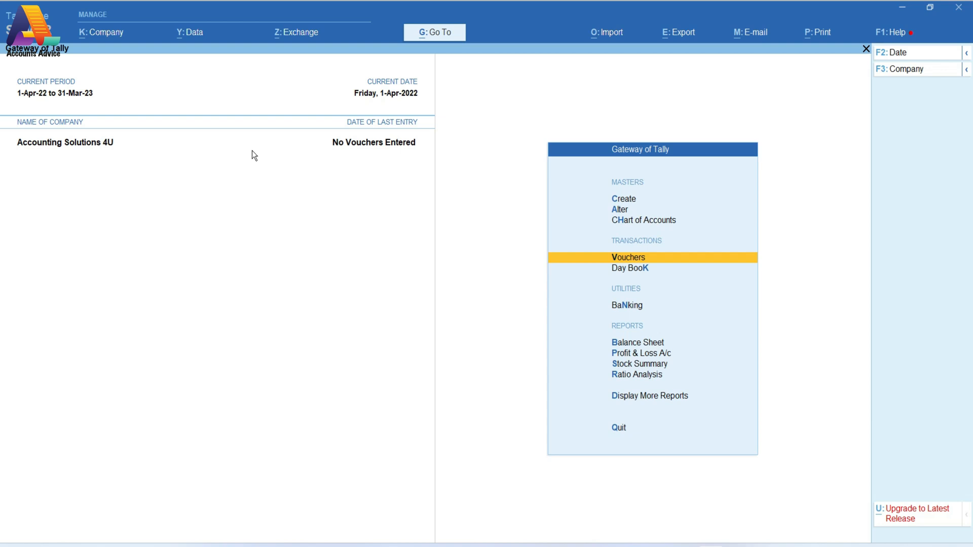
key("a")
key("Down")
key("Return")
key("Down")
key("Down")
key("Return")
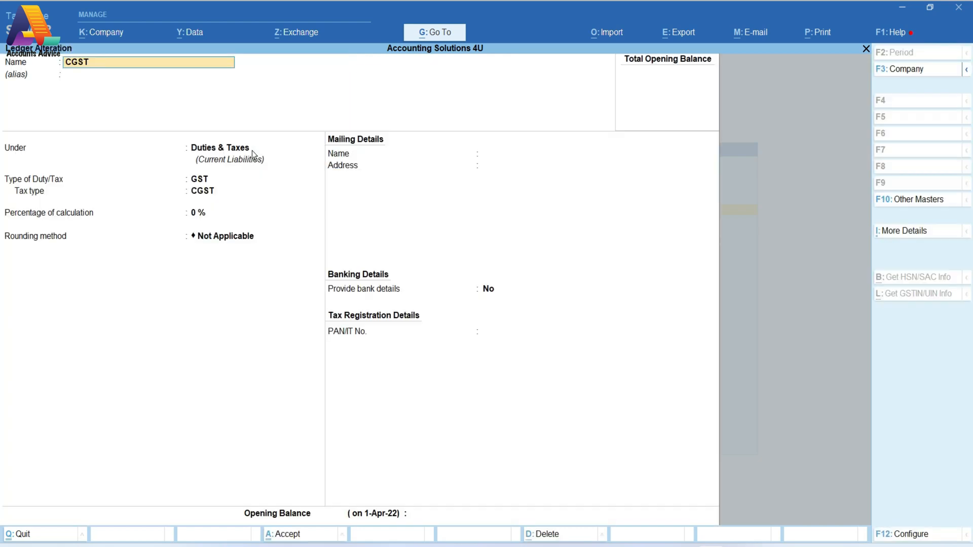
- Examine the CGST ledger's group, type of duty and available tax types, and leave it without saving
key("Return")
key("Return")
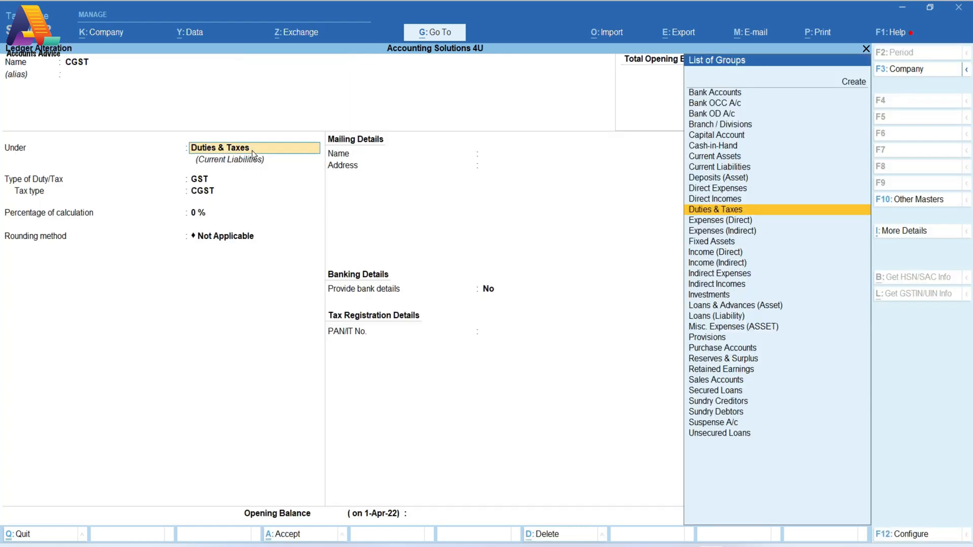
key("Return")
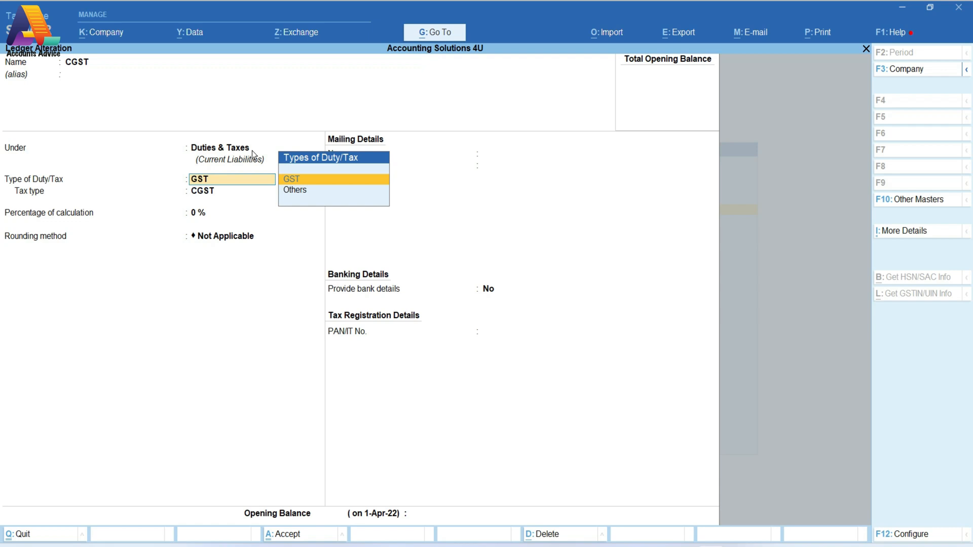
key("Return")
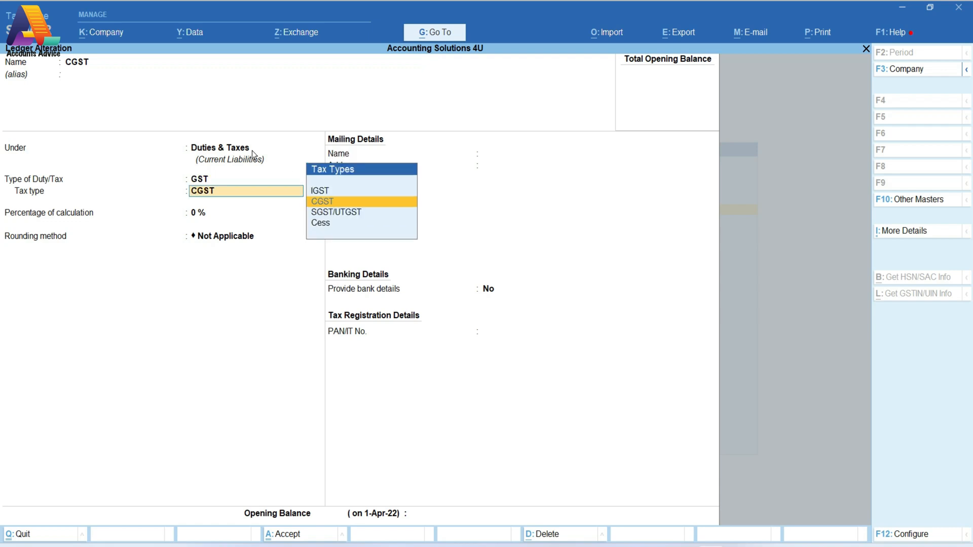
key("Down")
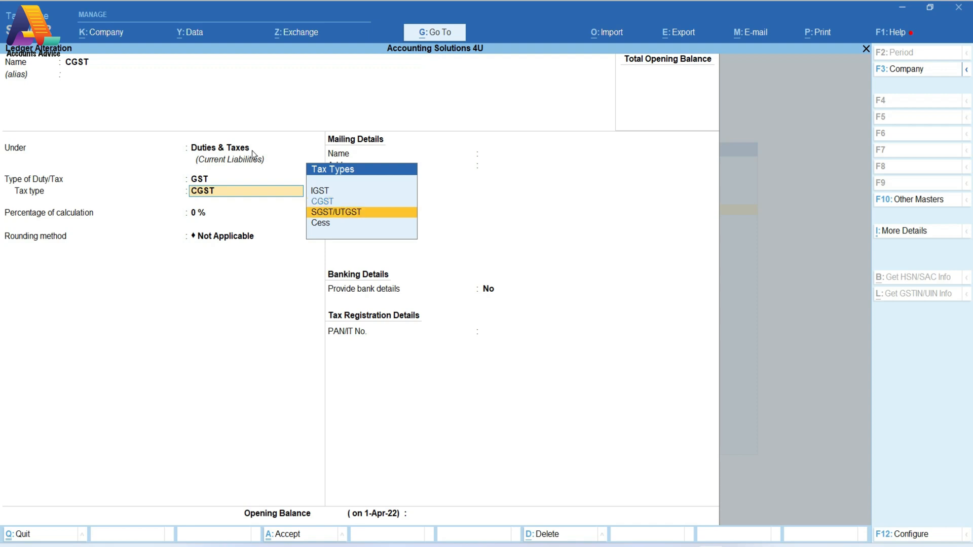
key("Up")
key("Up")
key("Escape")
key("Escape")
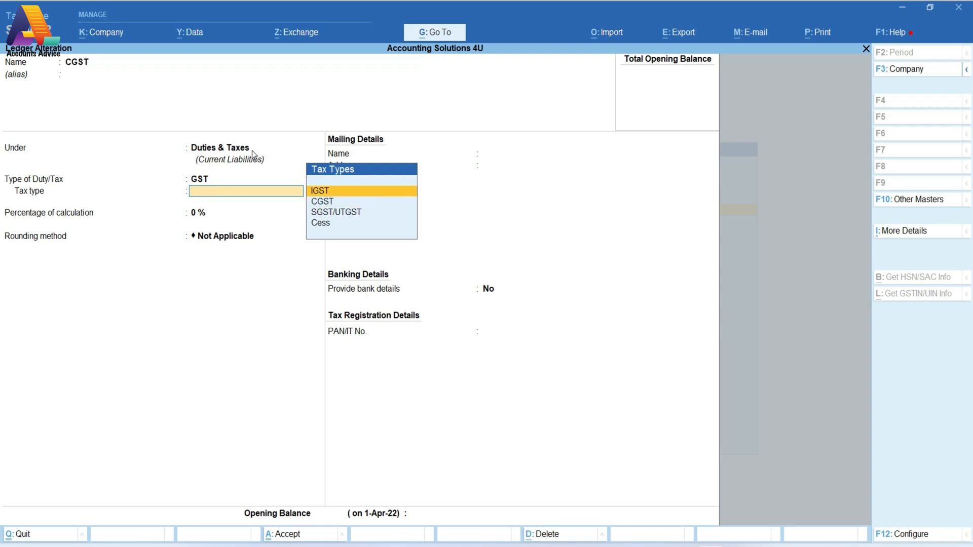
key("y")
key("Escape")
key("Escape")
- Start a sales voucher for the party Kmart, accept the party details, and use the Sales ledger
key("Down")
key("Down")
key("Return")
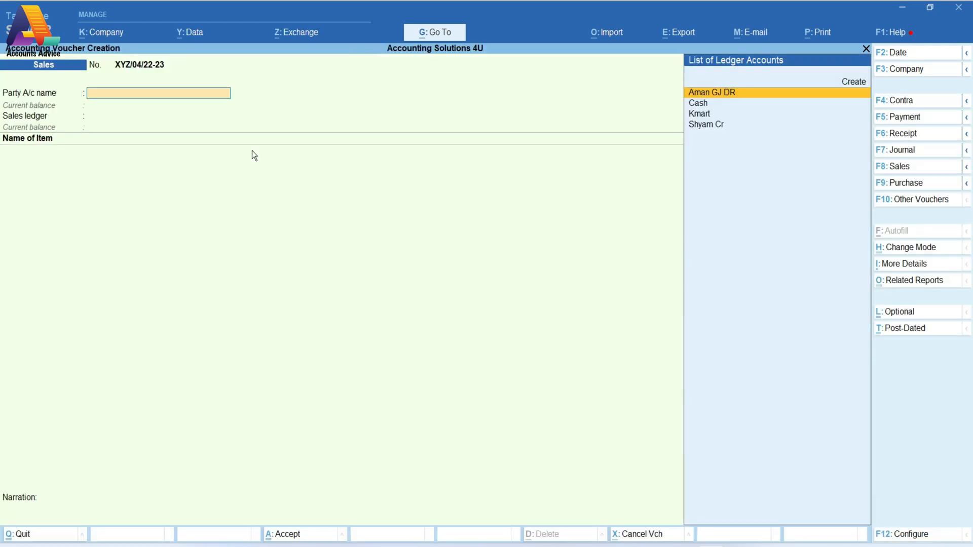
key("Down")
key("Down")
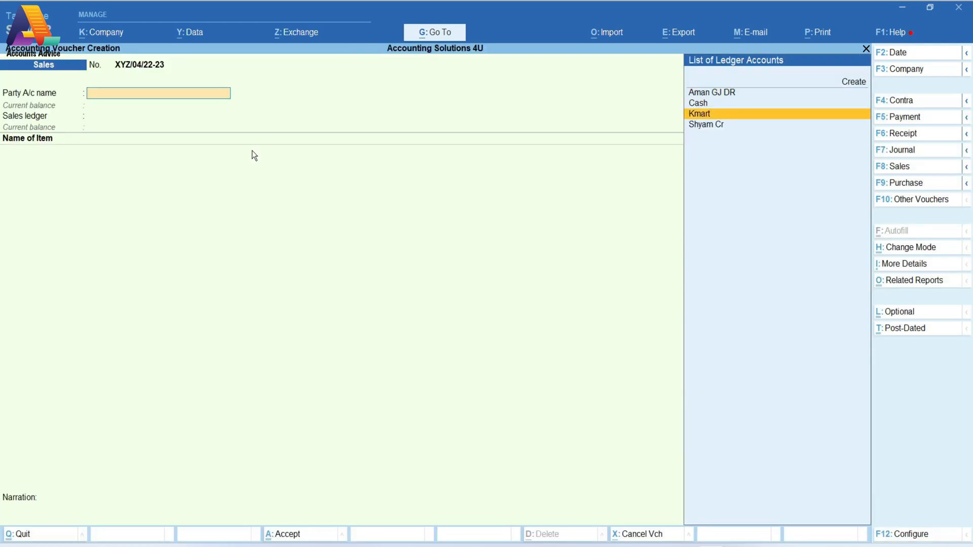
key("Return")
key("Return")
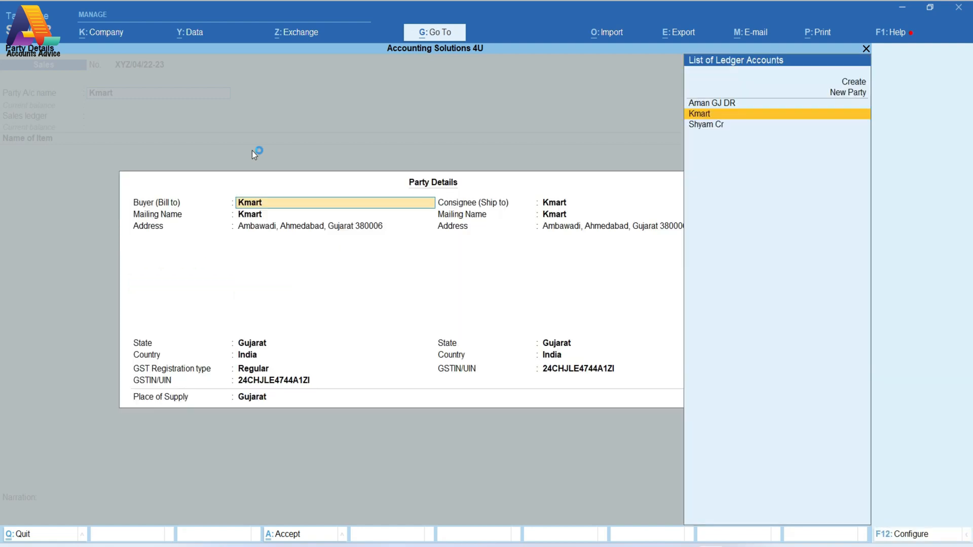
key("ctrl+a")
key("Return")
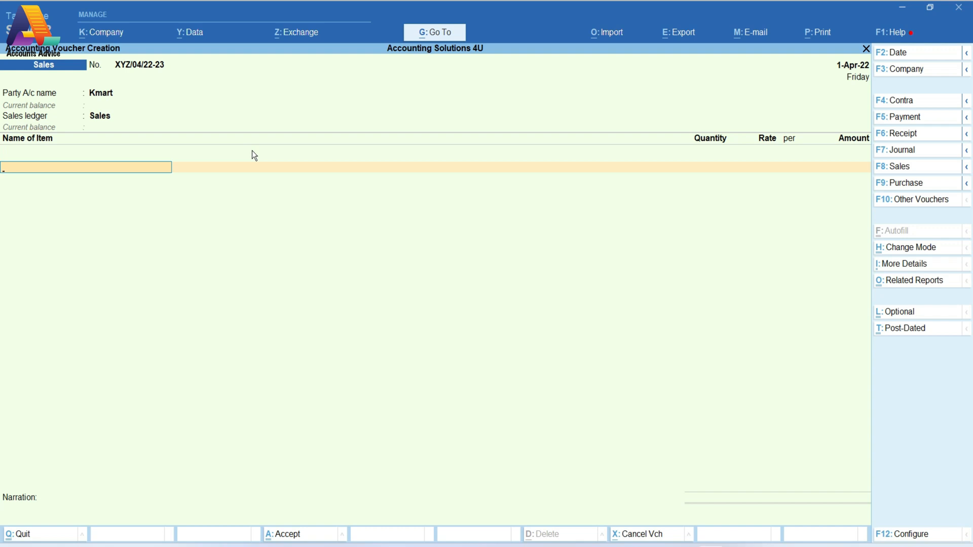
- Add the stock item Iron to the sales voucher with tracking number Not Applicable, quantity 5 NOS and rate 10,000
type("Ir")
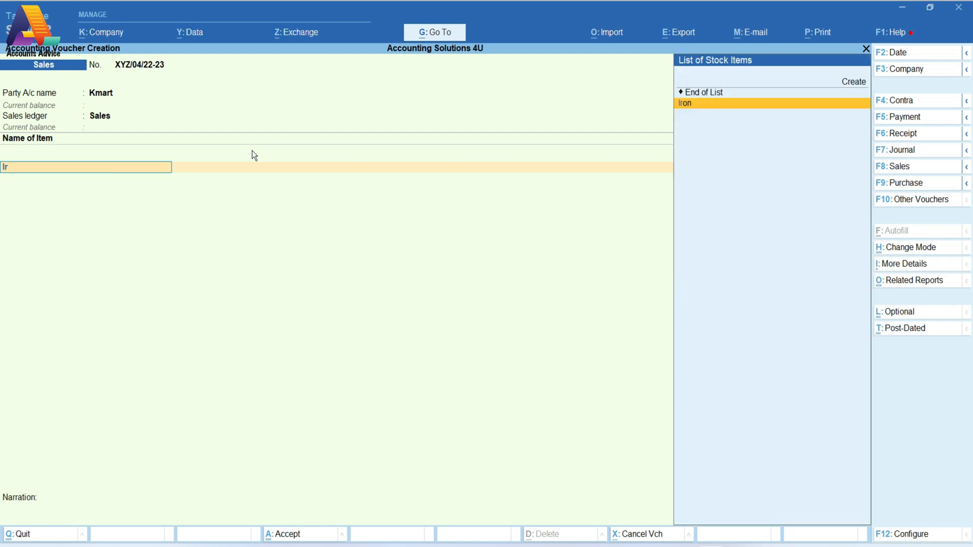
key("Return")
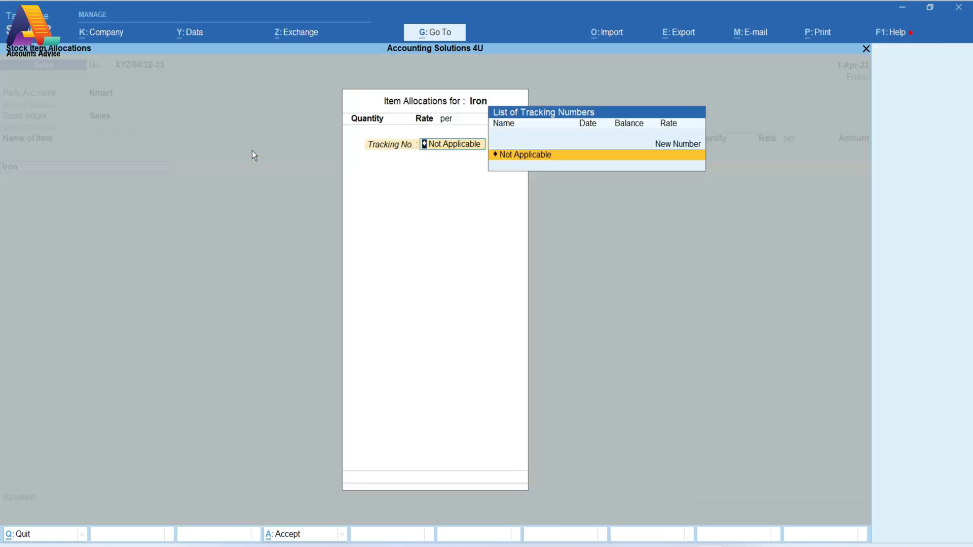
key("Return")
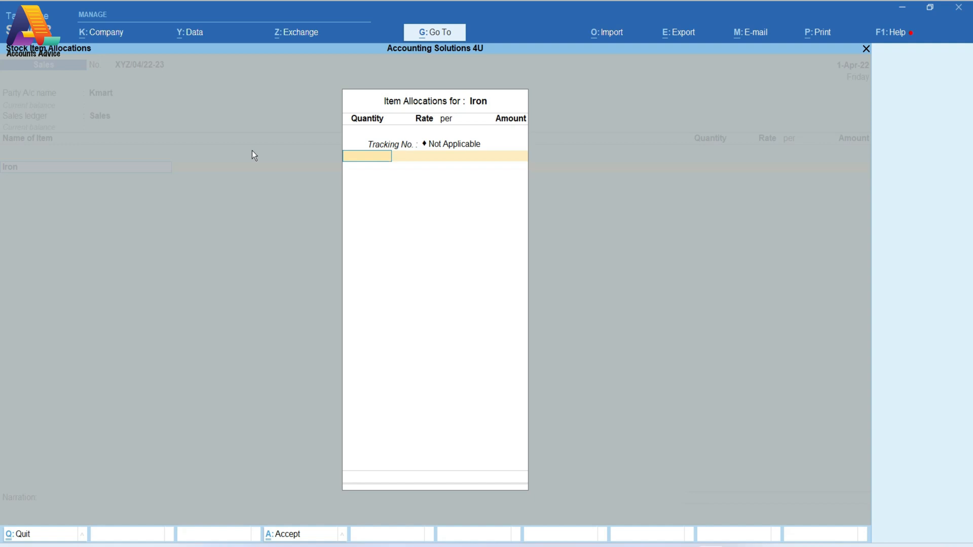
type("5")
key("Return")
key("Return")
type("10000")
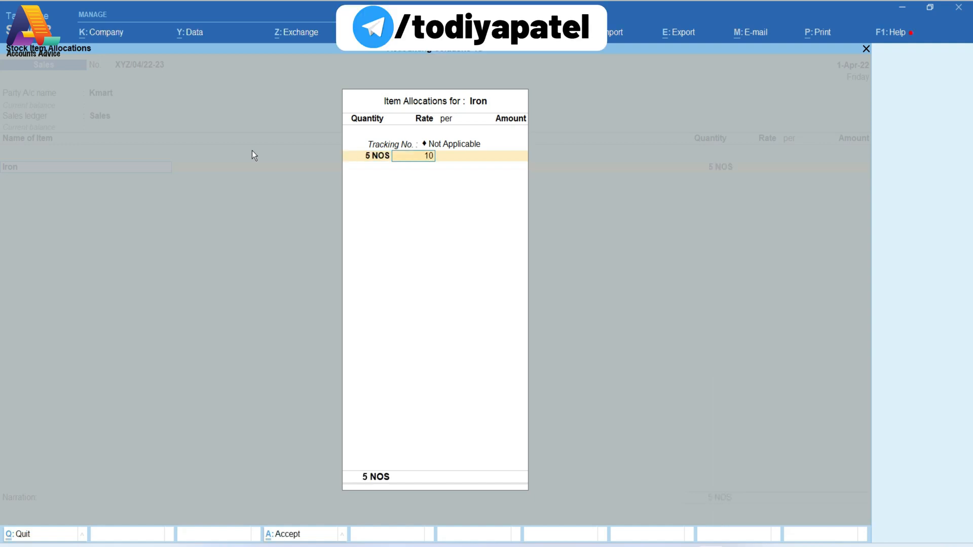
key("Return")
key("Return")
key("Return")
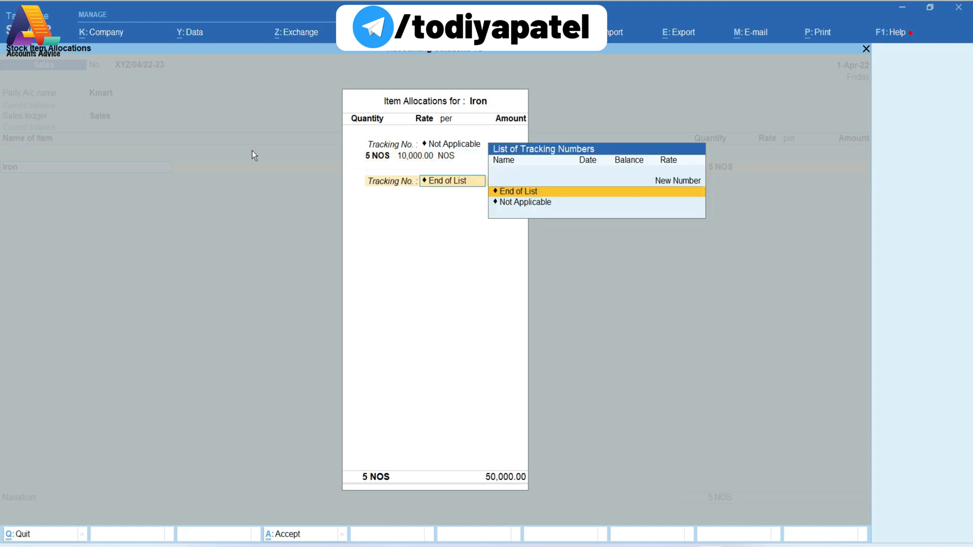
key("Return")
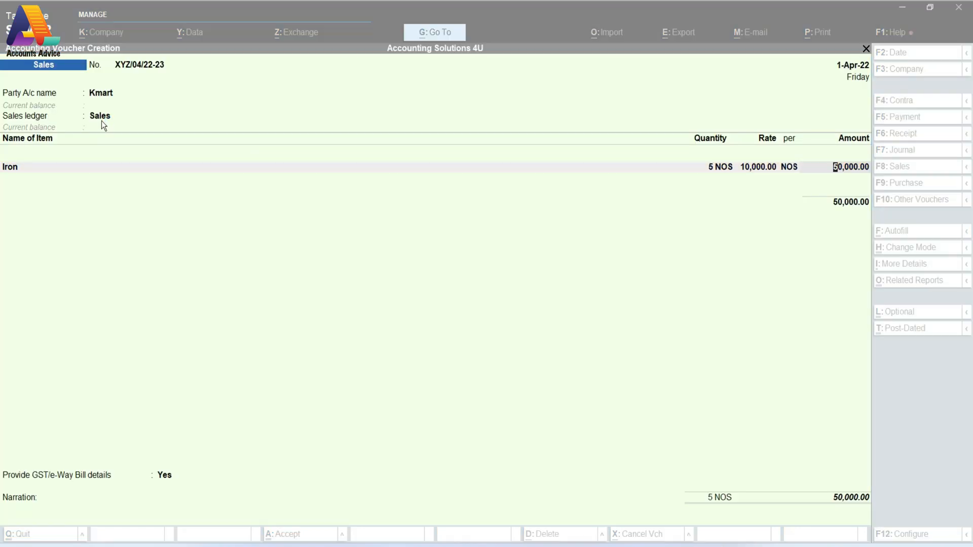
key("Return")
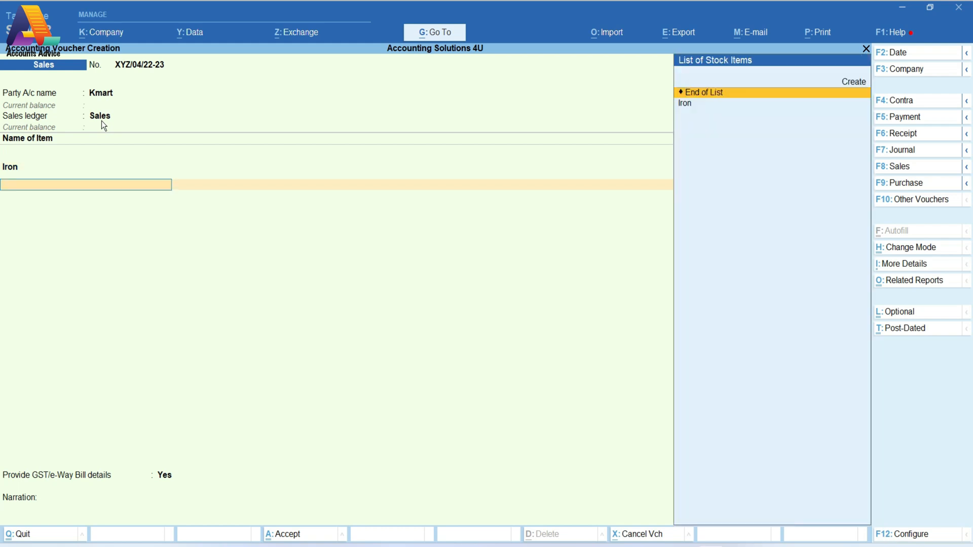
- End the item list, add the CGST and SGST ledgers to the voucher, and set Provide GST/e-Way Bill details to No
key("Return")
type("cg")
key("Return")
key("Return")
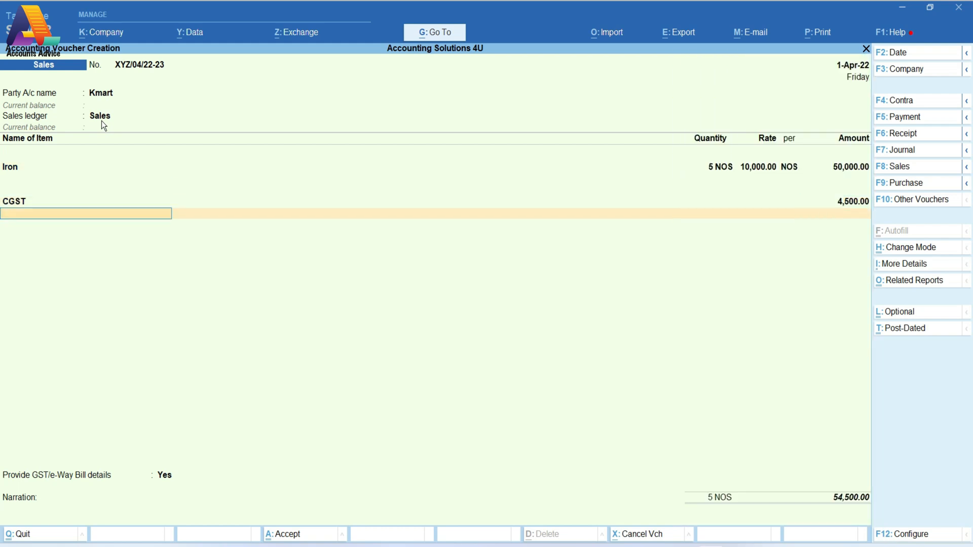
type("sg")
key("Return")
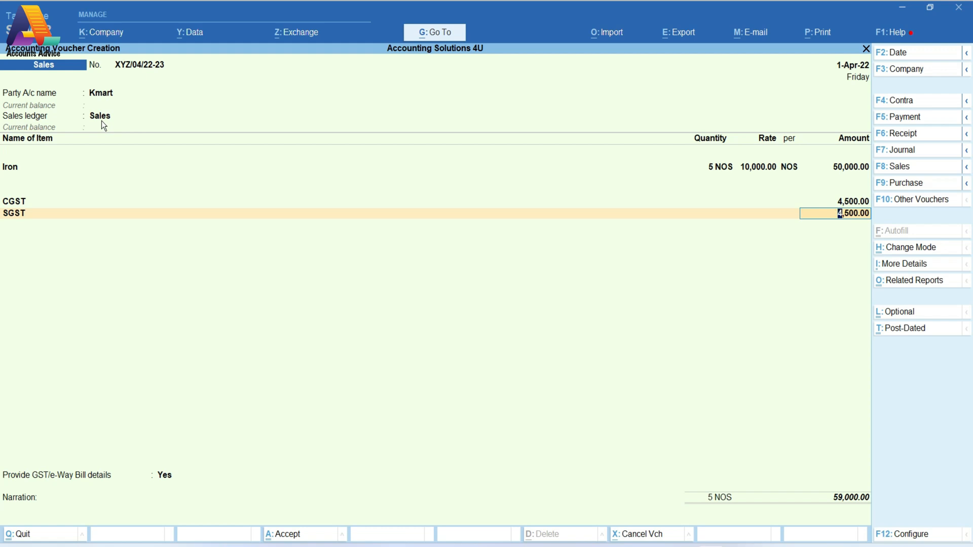
key("Return")
key("Return")
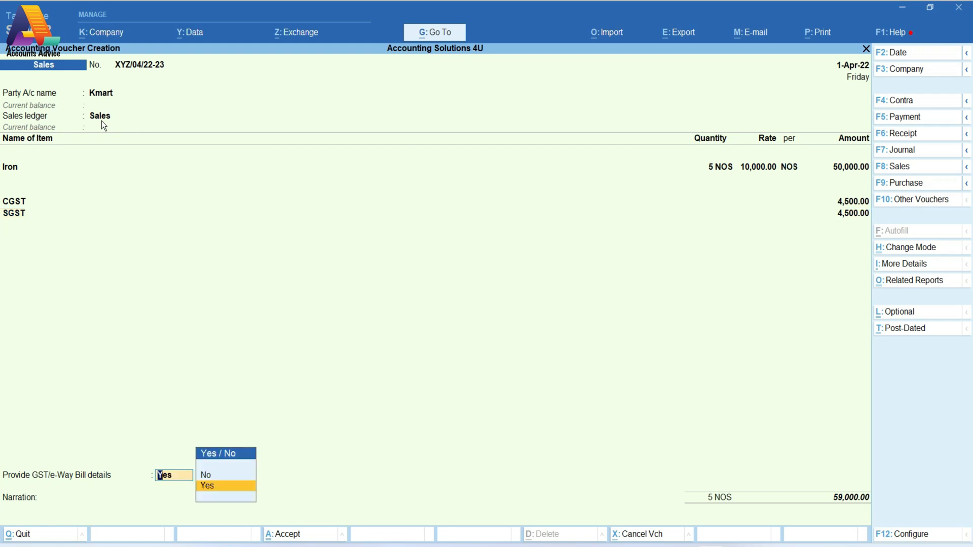
key("Up")
key("Return")
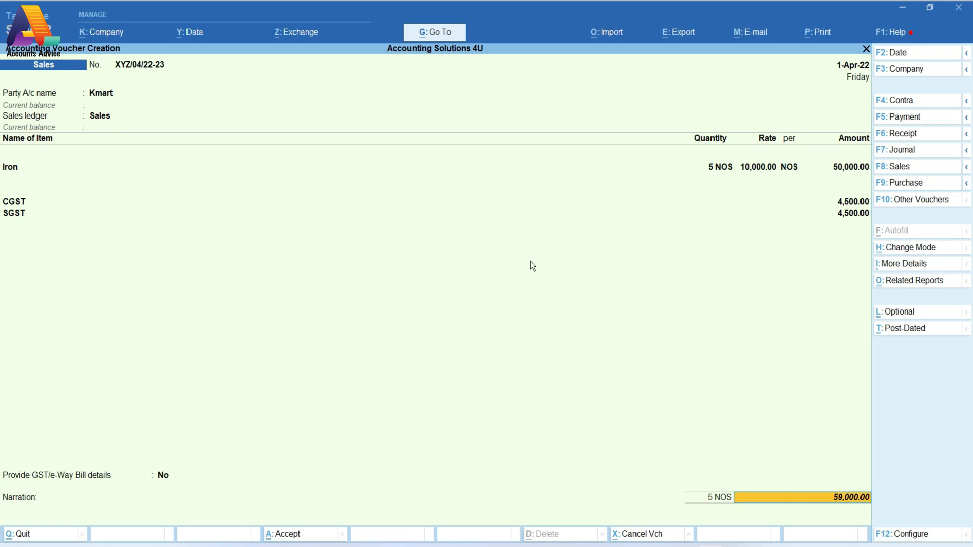
- Examine the detailed GST tax analysis of the sales voucher, including the CGST and SGST rates applied to Iron, and close it
left_click(897, 284)
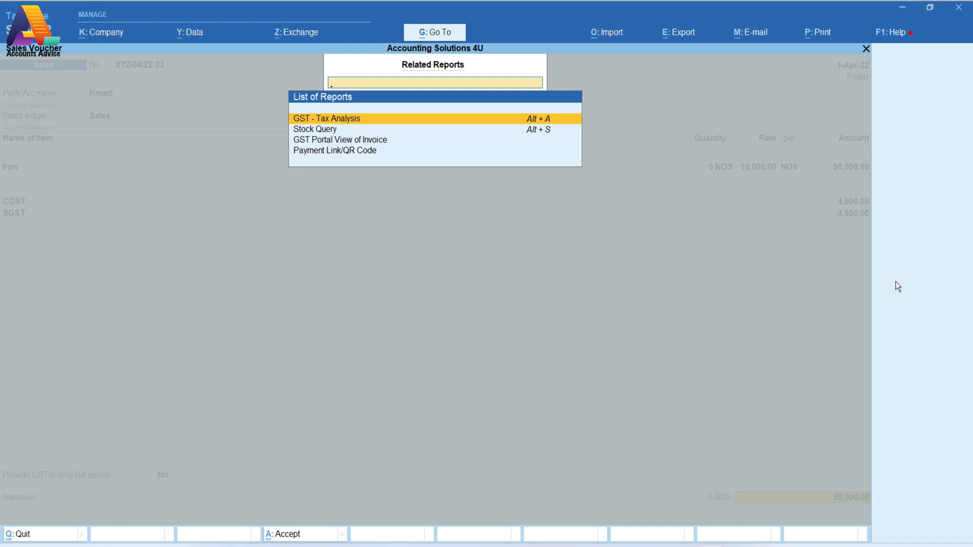
key("Return")
key("alt+F5")
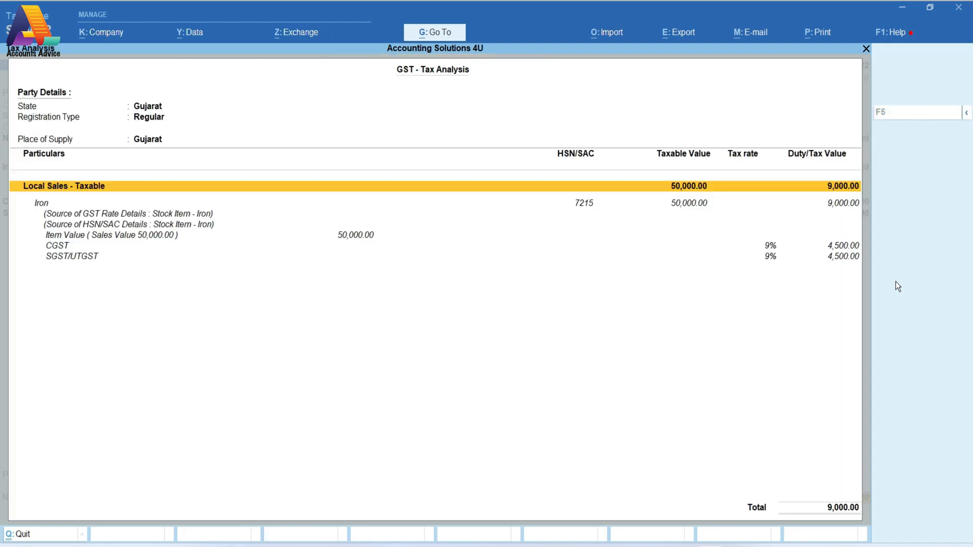
key("Down")
key("Down")
key("Down")
key("Down")
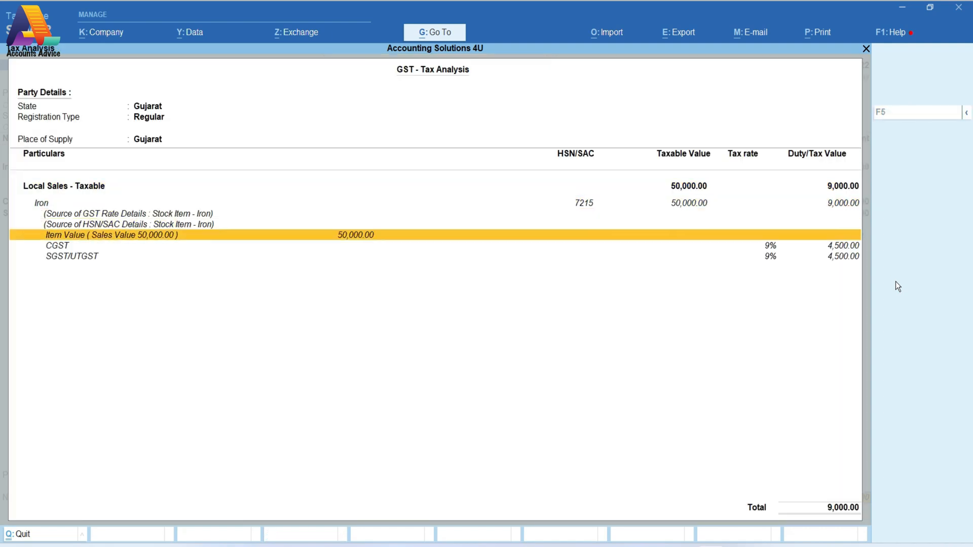
key("Down")
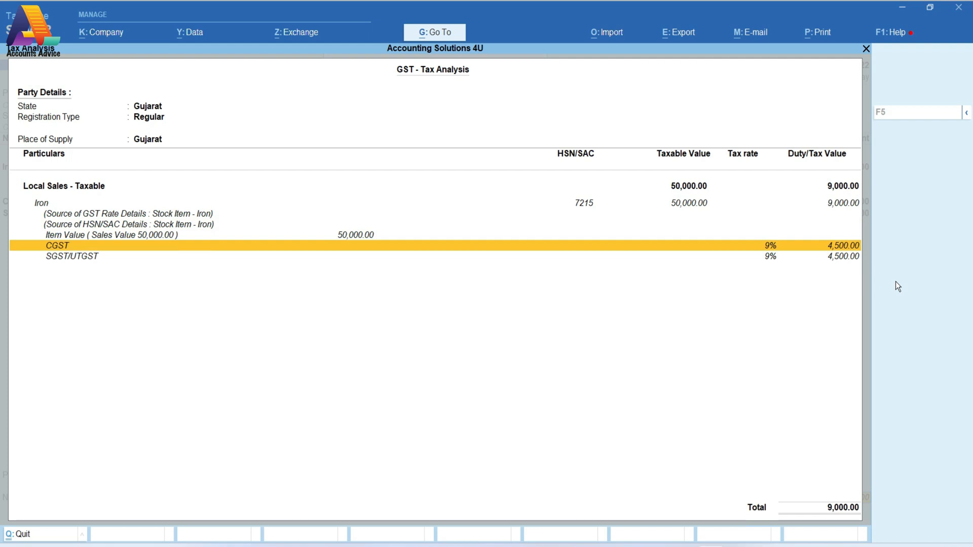
key("Escape")
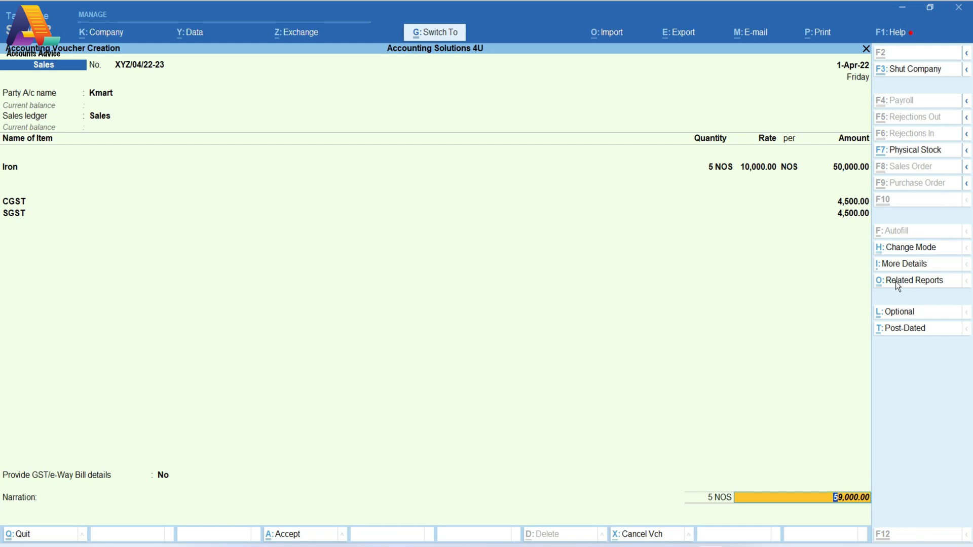
- Save the sales voucher without printing it, and reopen the saved voucher
key("ctrl+a")
key("n")
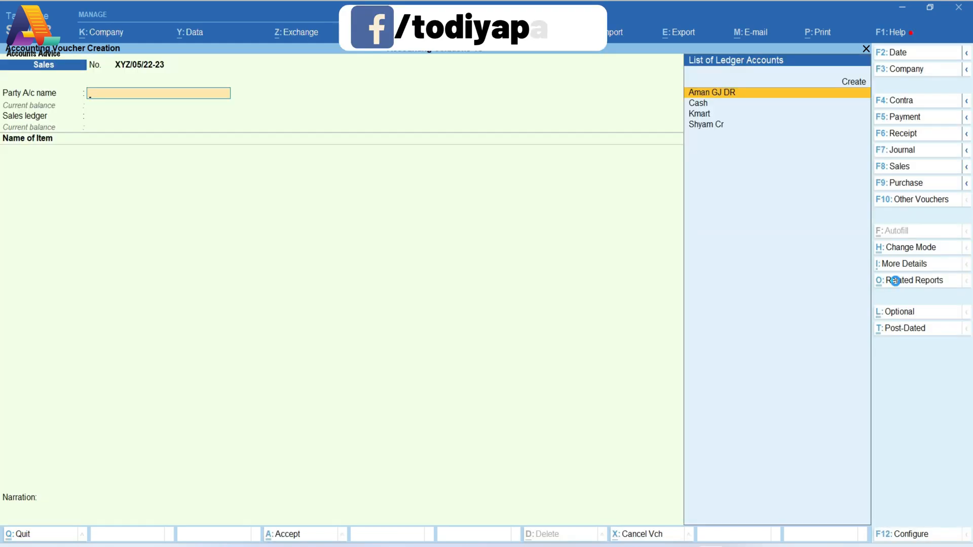
key("Page_Up")
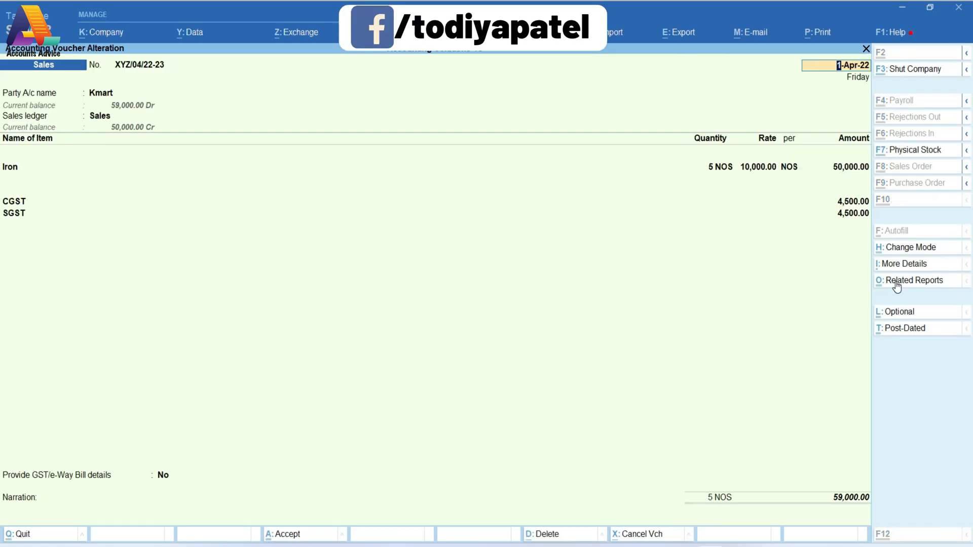
- Preview the voucher's tax invoice enlarged, compare it with the invoice in Excel, and return to TallyPrime to close the preview
key("alt+p")
key("i")
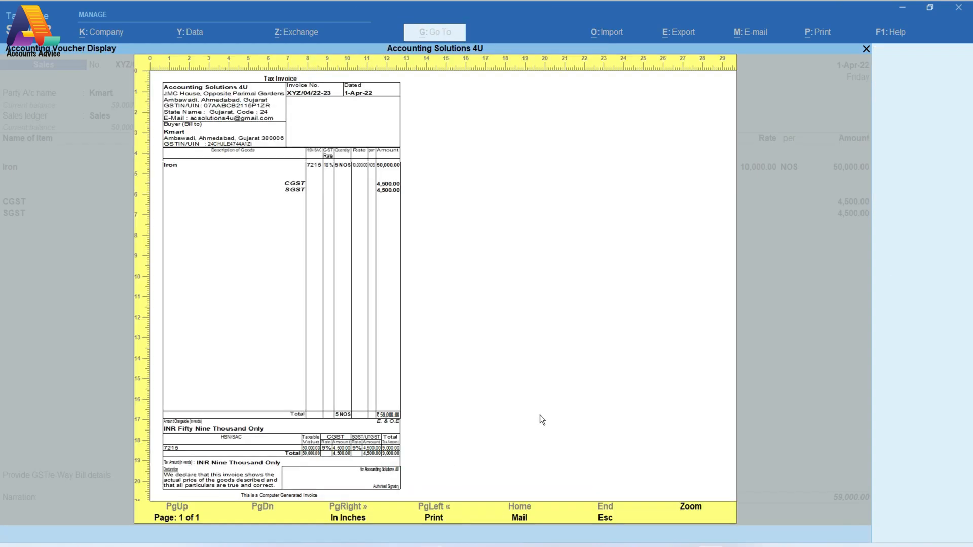
left_click(684, 508)
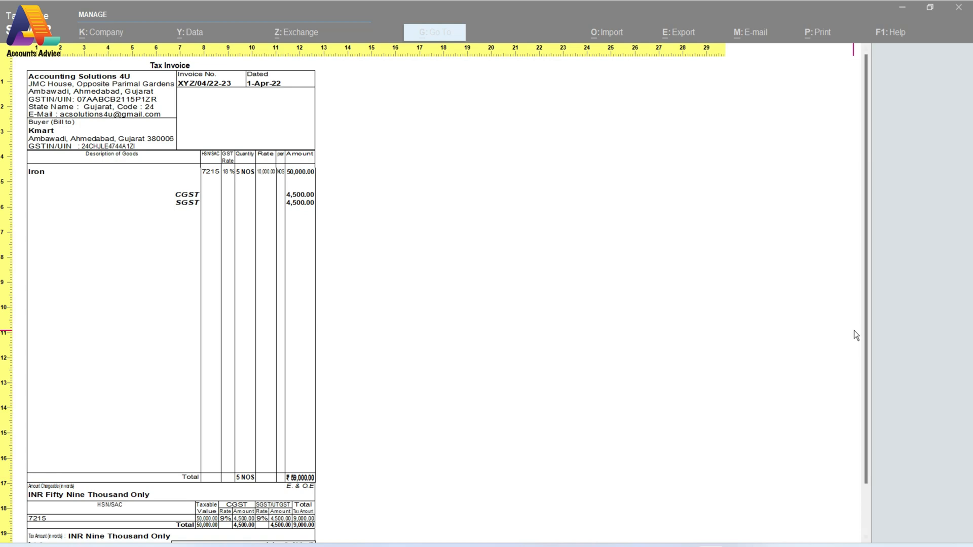
scroll(864, 330, "down", 3)
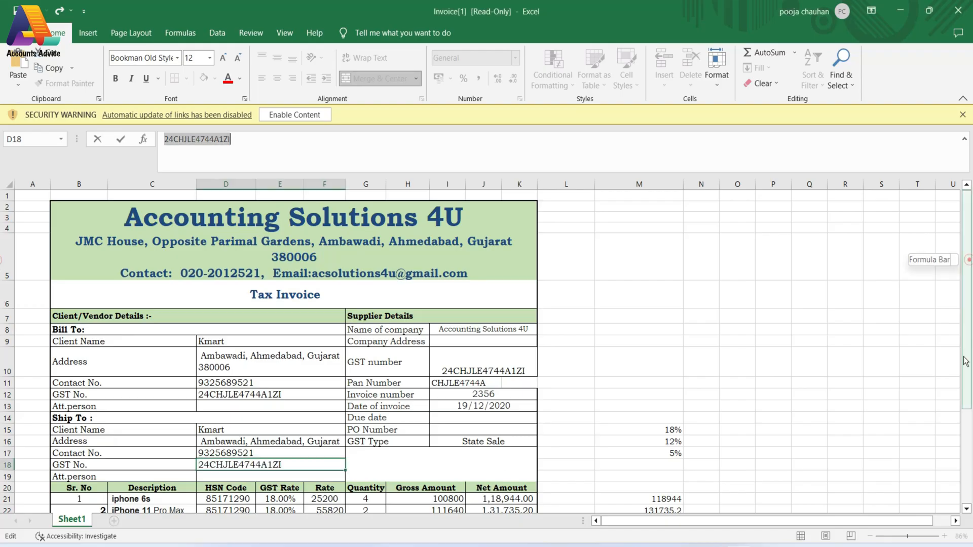
scroll(967, 353, "down", 4)
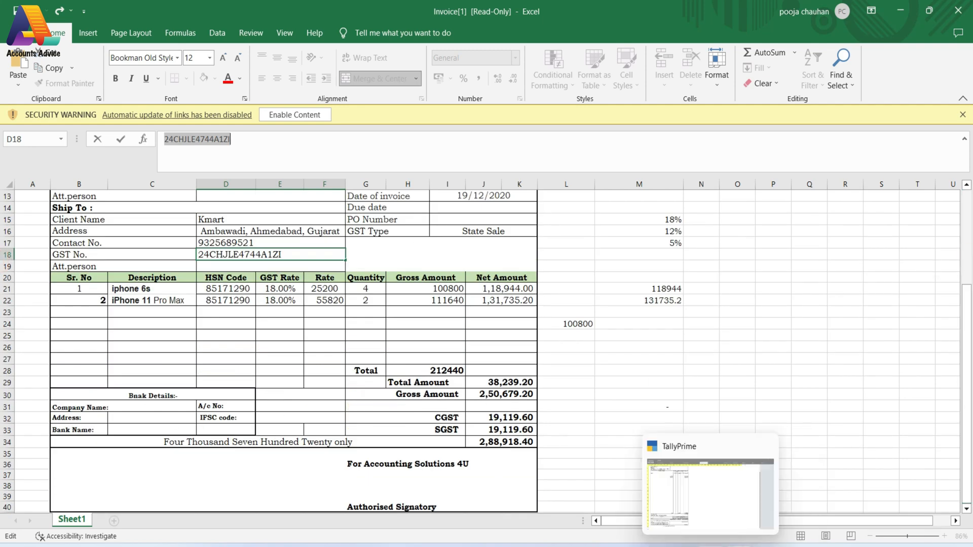
left_click(710, 543)
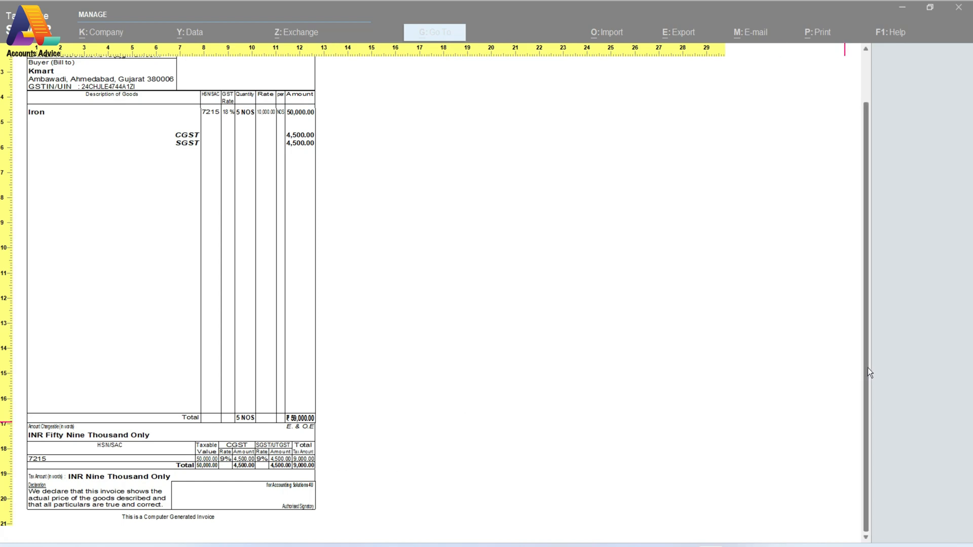
left_click_drag(868, 367, 856, 217)
key("Escape")
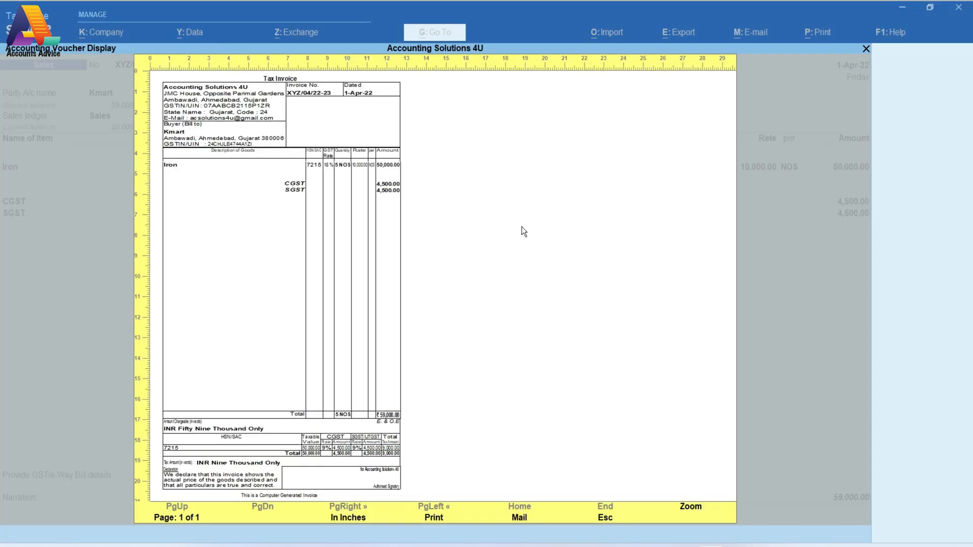
key("Escape")
key("Escape")
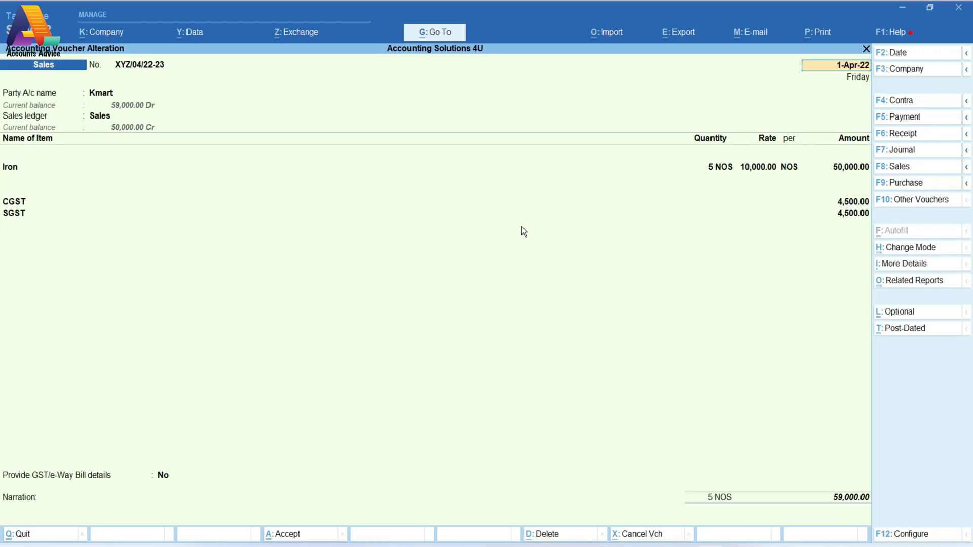
- Quit the reopened voucher and the blank sales voucher, returning to the Gateway of Tally
key("Escape")
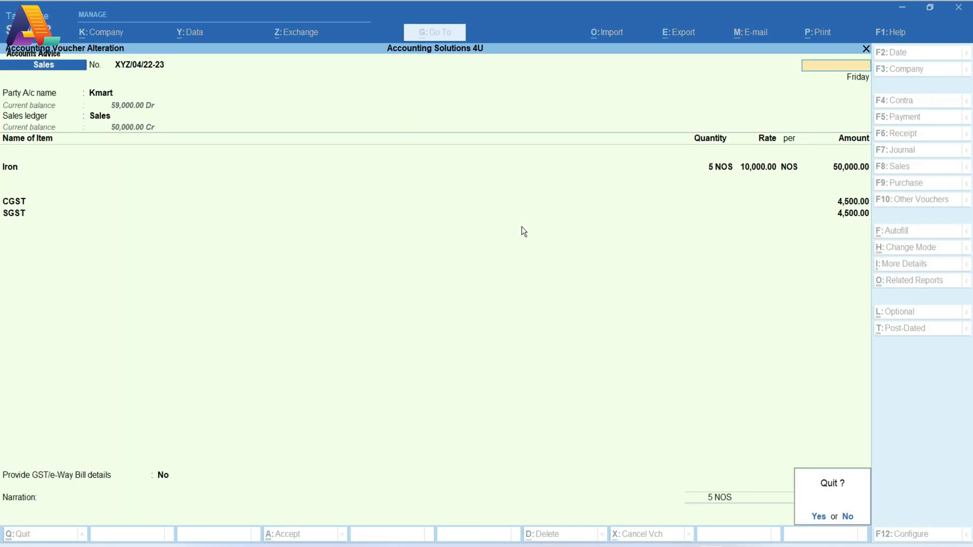
key("y")
key("Escape")
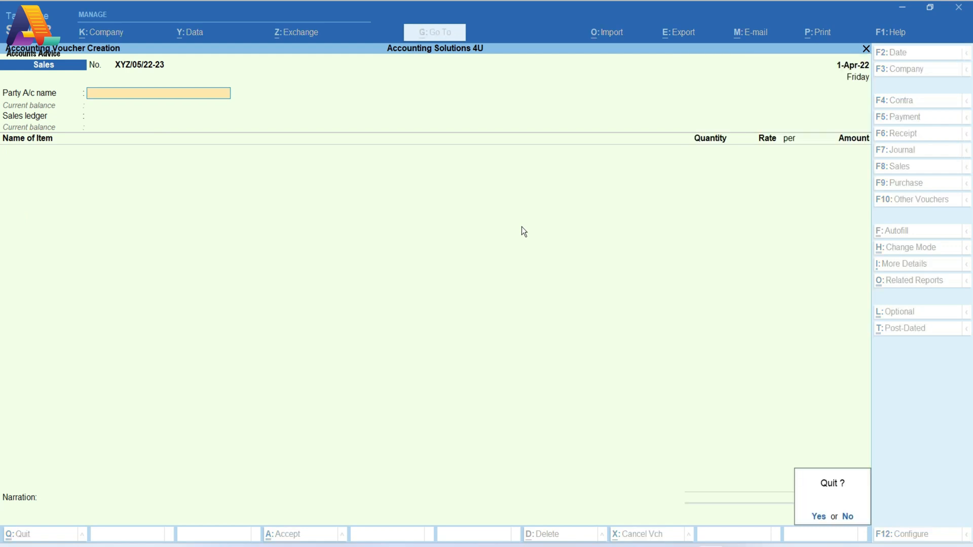
key("y")
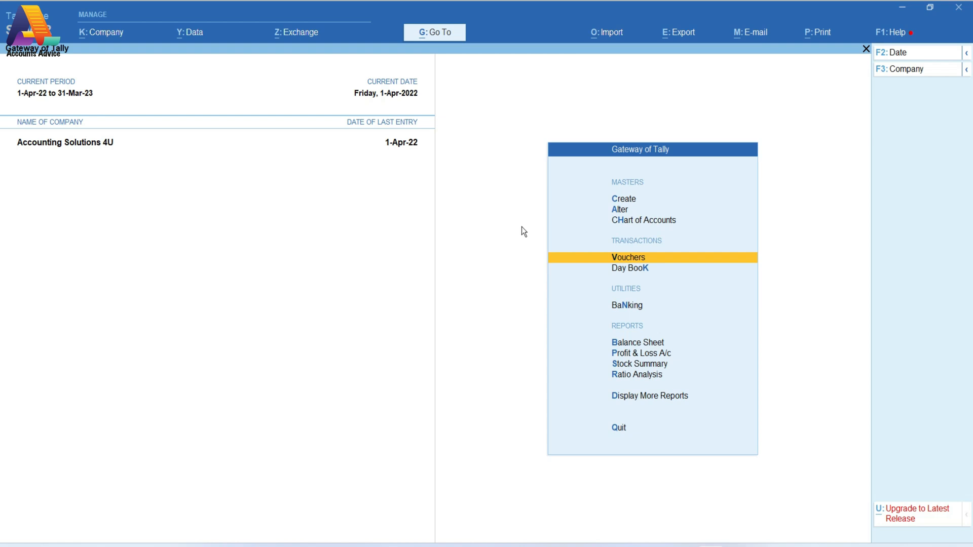
key("Up")
key("Up")
key("Up")
key("Up")
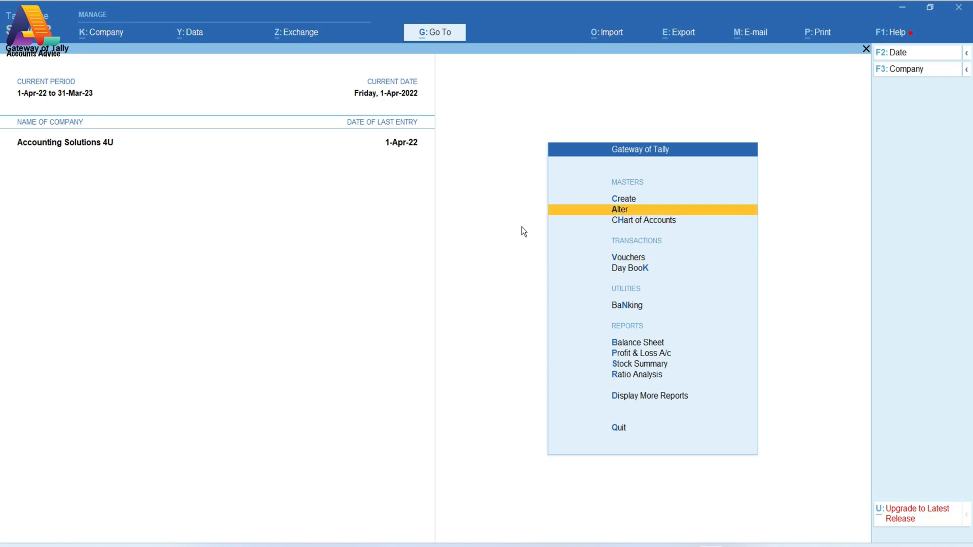
key("Up")
key("Up")
key("Up")
key("Up")
key("Up")
key("Up")
key("Up")
key("Up")
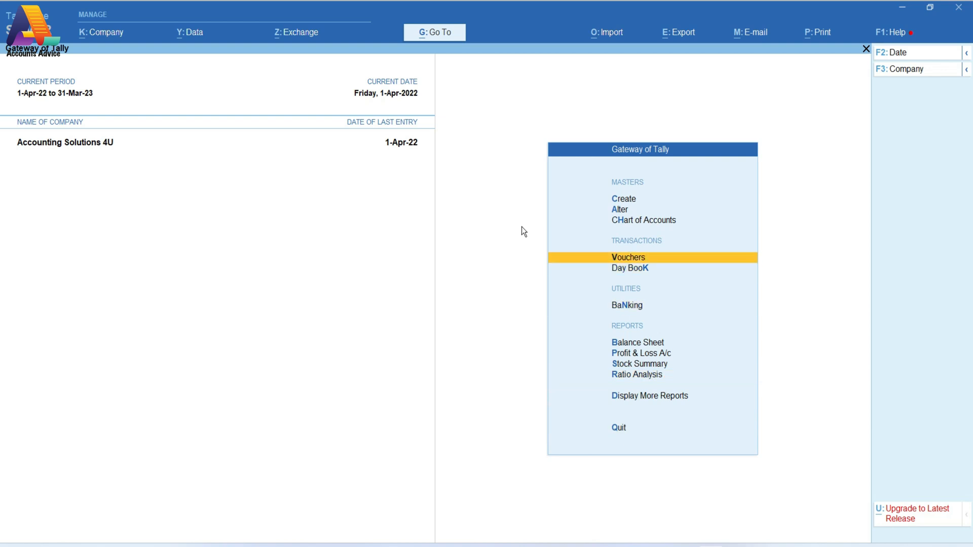
- Start a new stock group named Laptop under Primary, with quantities of items set to be added
key("c")
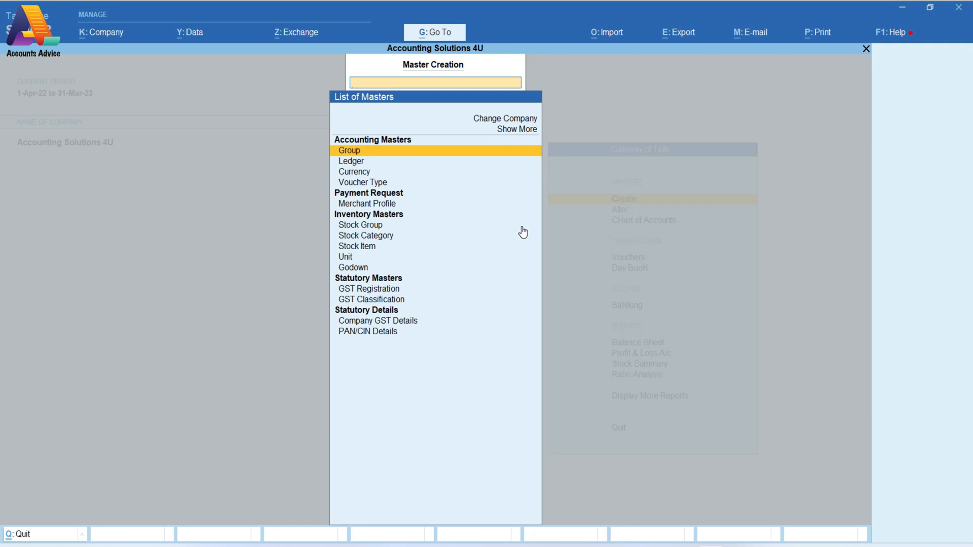
key("Down")
key("Down")
key("Down")
key("Down")
key("Down")
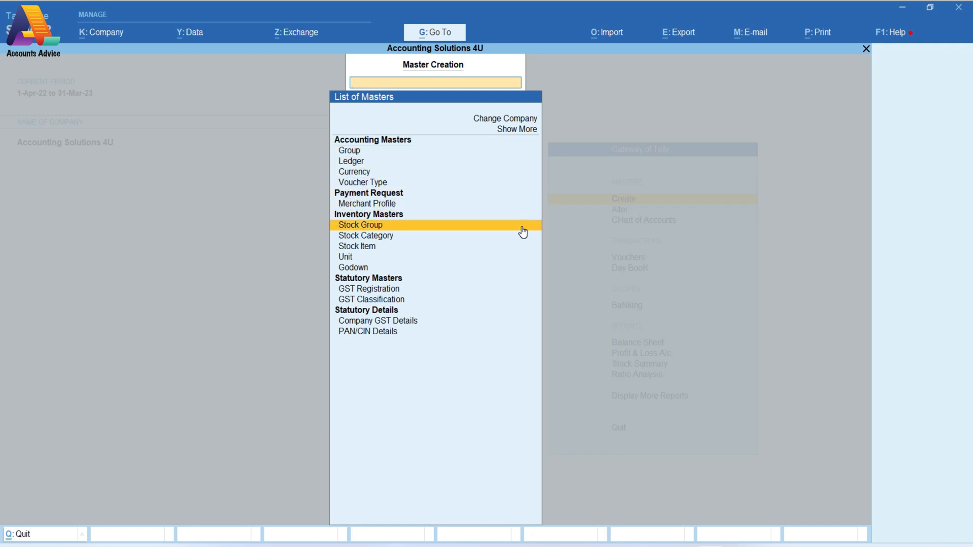
key("Return")
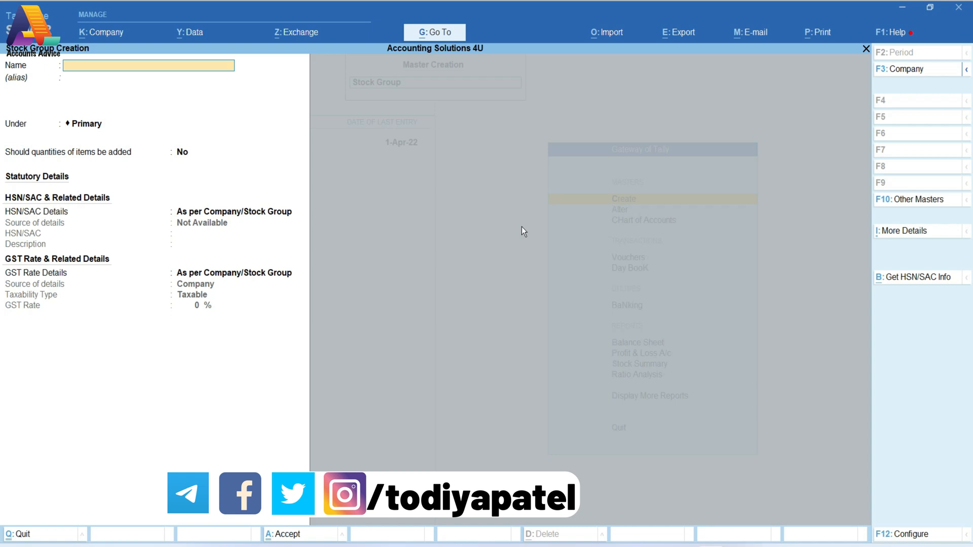
type("Laptop")
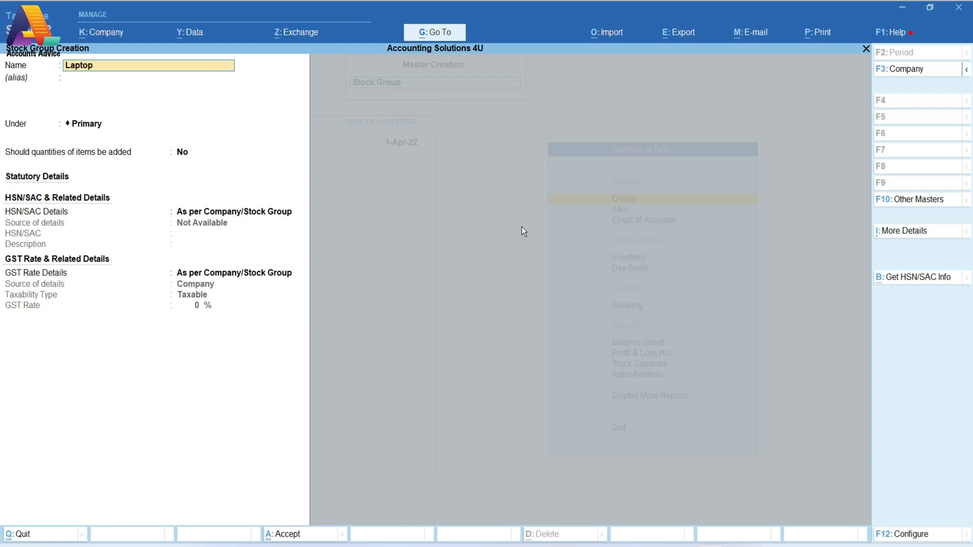
key("Return")
key("Return")
type("y")
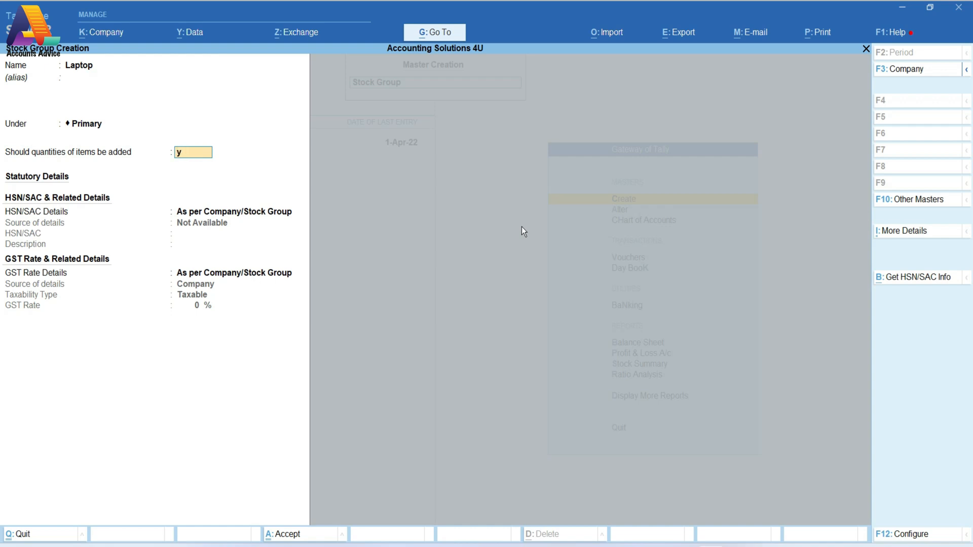
key("Return")
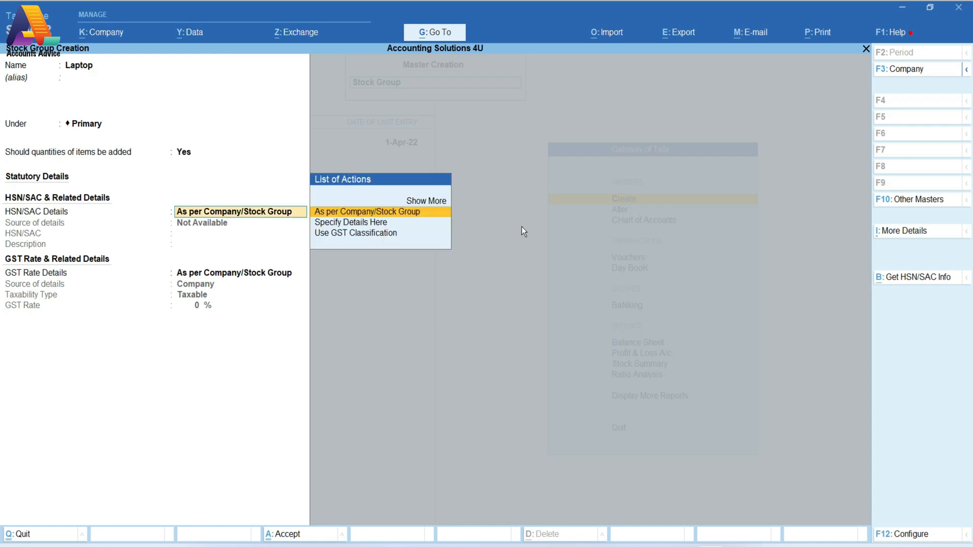
- Specify the HSN/SAC details directly in the Laptop stock group with code 847130, leaving the description blank
key("Down")
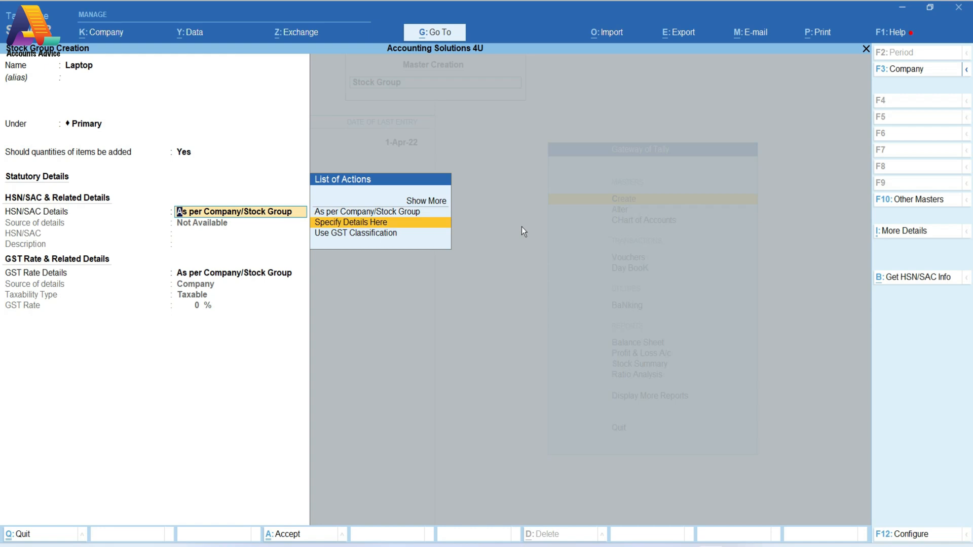
key("Return")
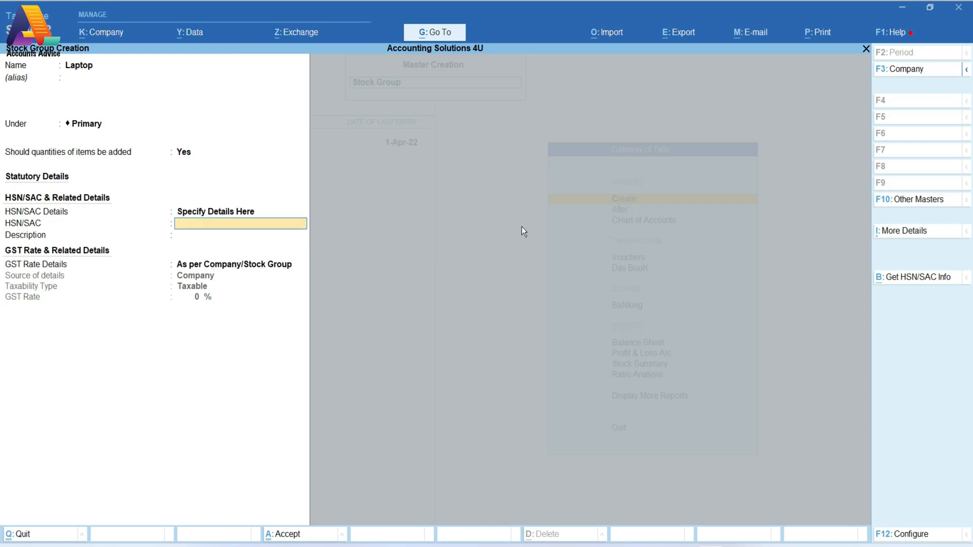
type("847130")
key("Return")
key("Return")
- Specify the Laptop group's GST rate details as Taxable at 18%, save the group and leave stock group creation
key("Down")
key("Return")
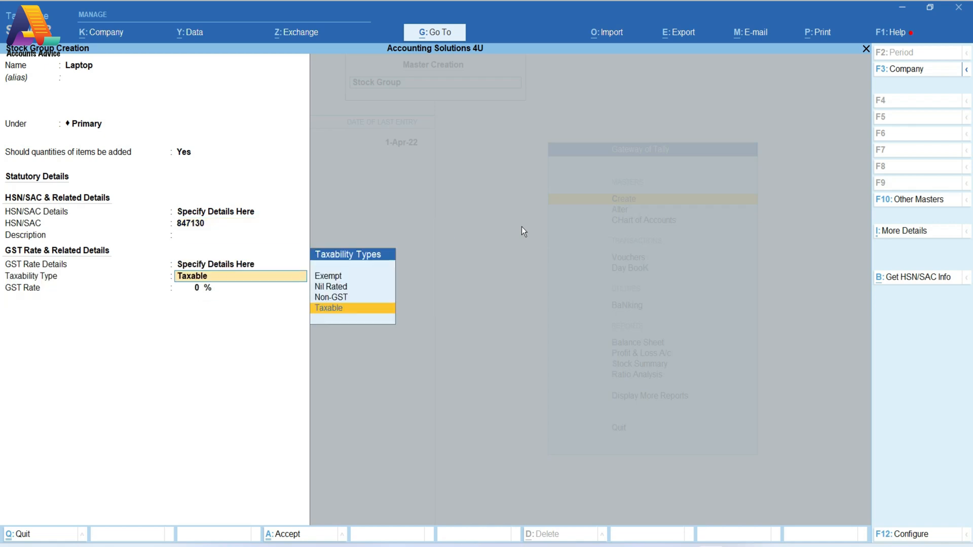
key("Return")
type("1")
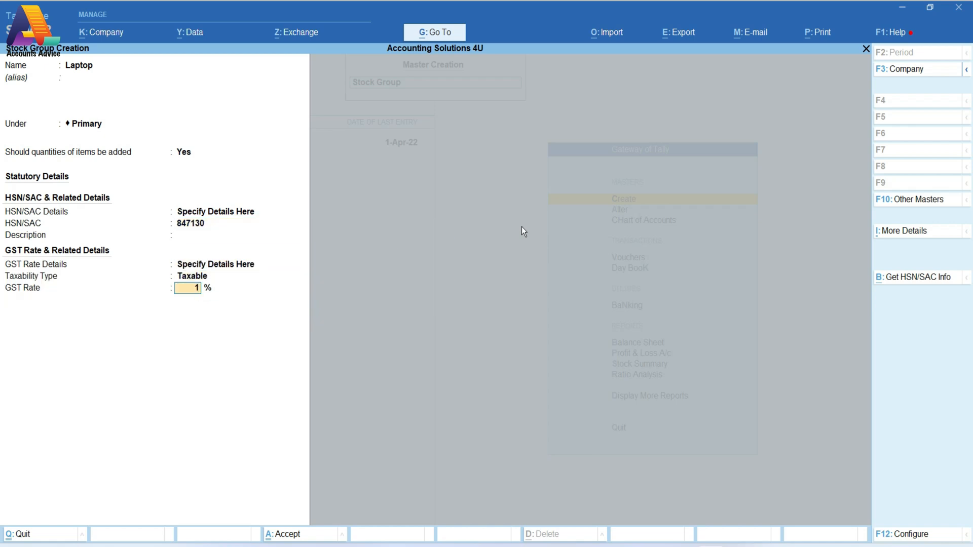
type("8")
key("Return")
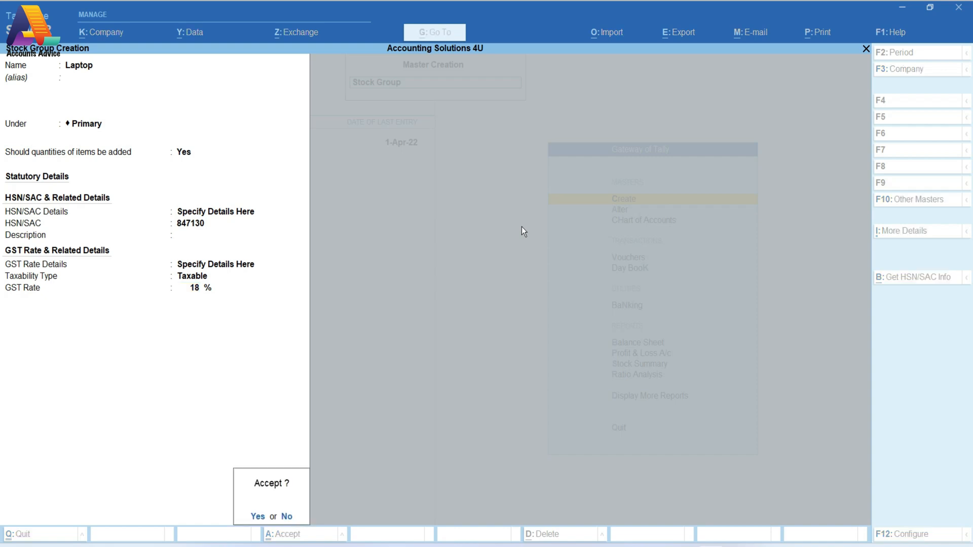
key("Return")
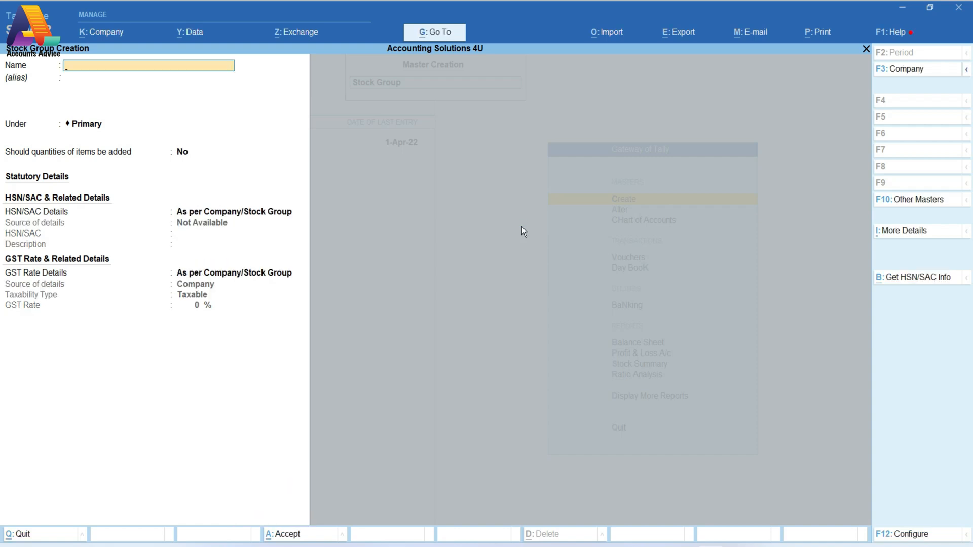
key("Escape")
- Start a new stock item named Hp-Notebook under the Laptop group, with NOS as its unit
key("Down")
key("Down")
key("Return")
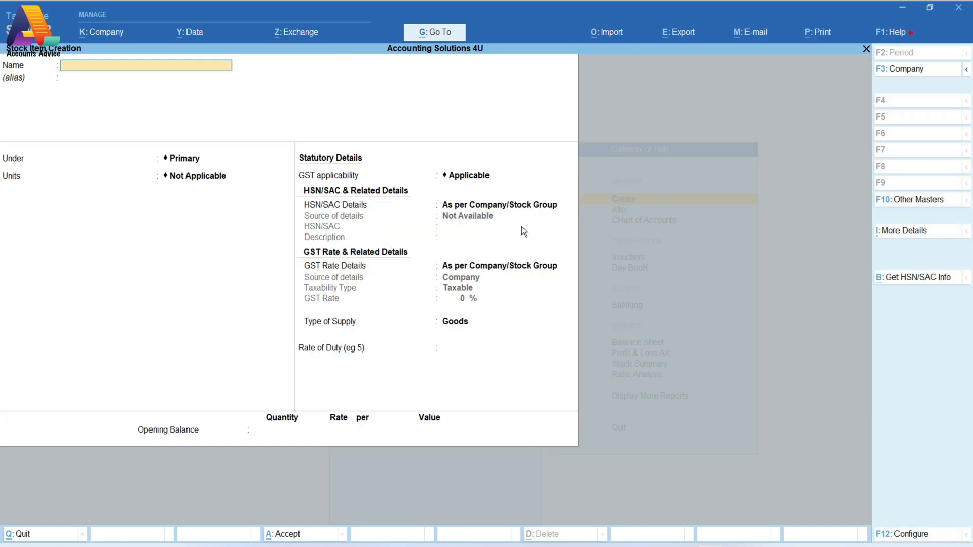
type("Hp-Notebook")
key("Return")
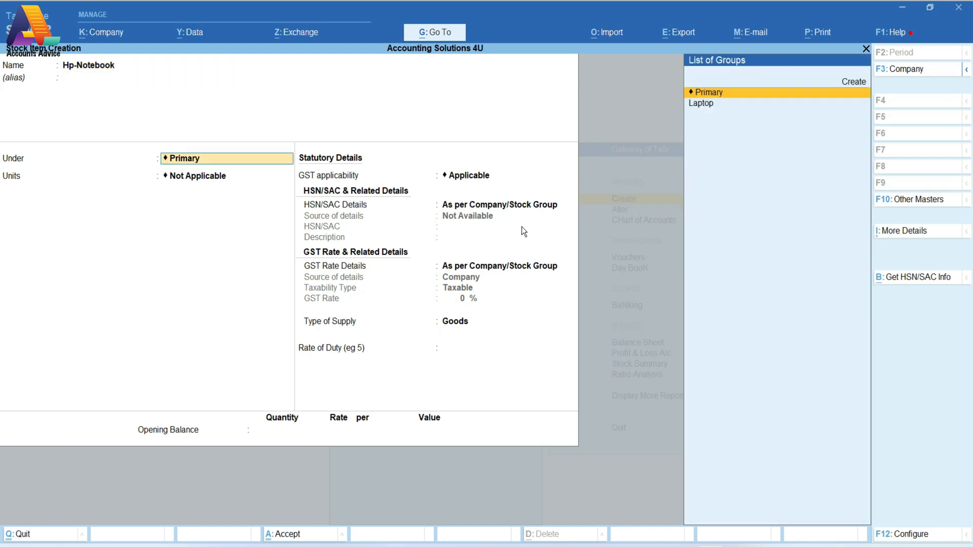
key("Down")
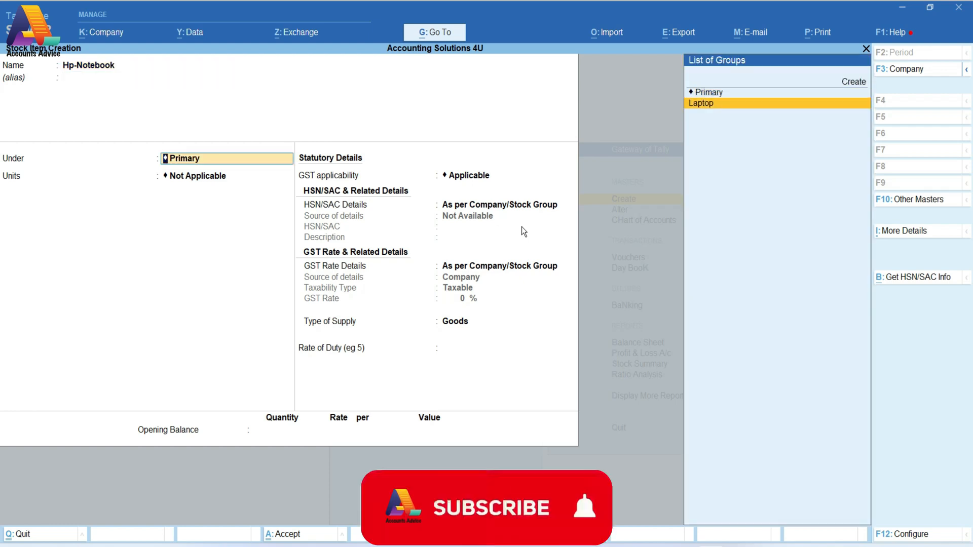
key("Return")
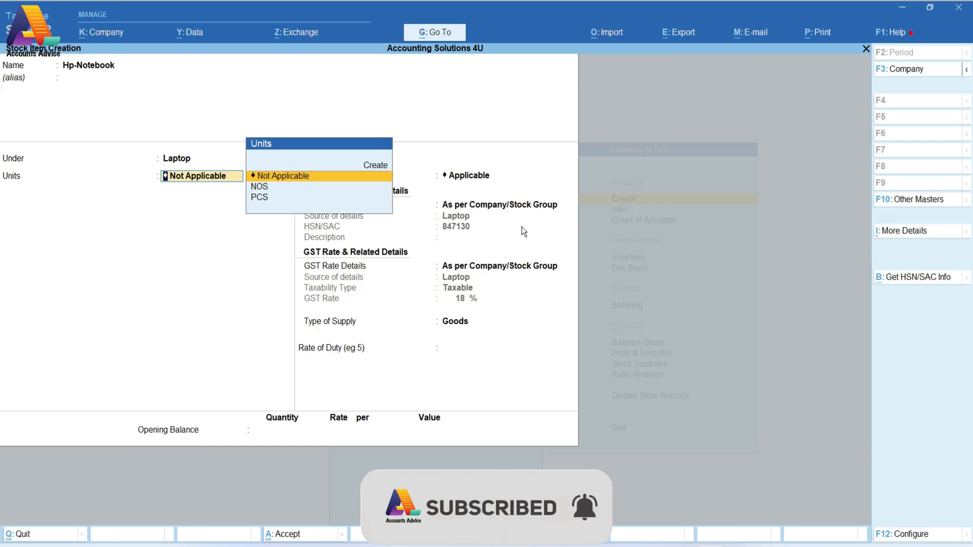
key("Down")
key("Return")
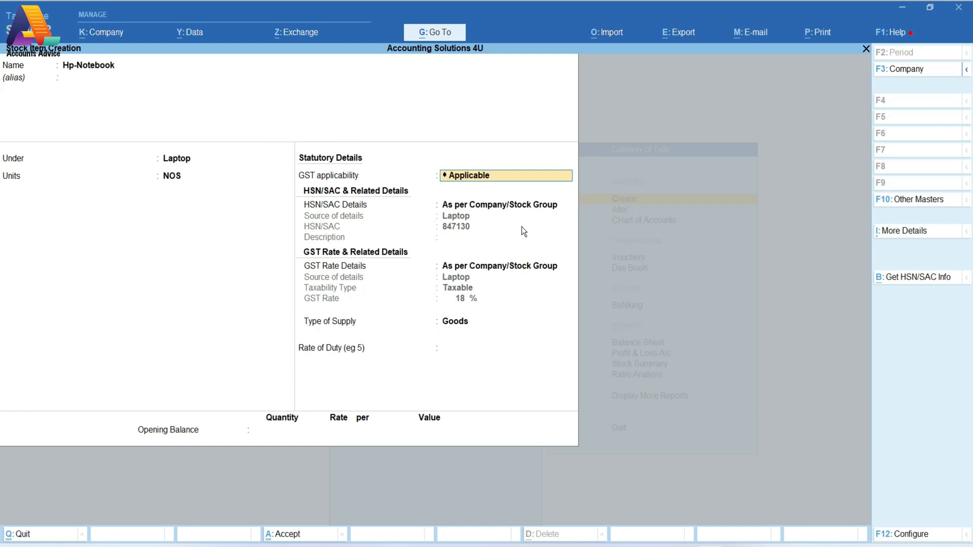
- Keep Hp-Notebook's GST applicable with details as per Company/Stock Group, save the item and leave stock item creation
key("Return")
key("Down")
key("Up")
key("Return")
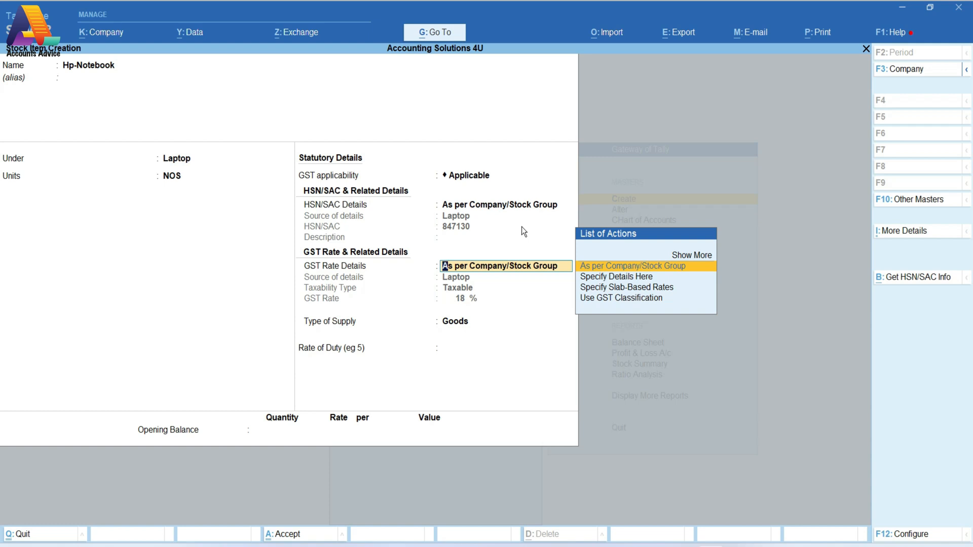
key("ctrl+a")
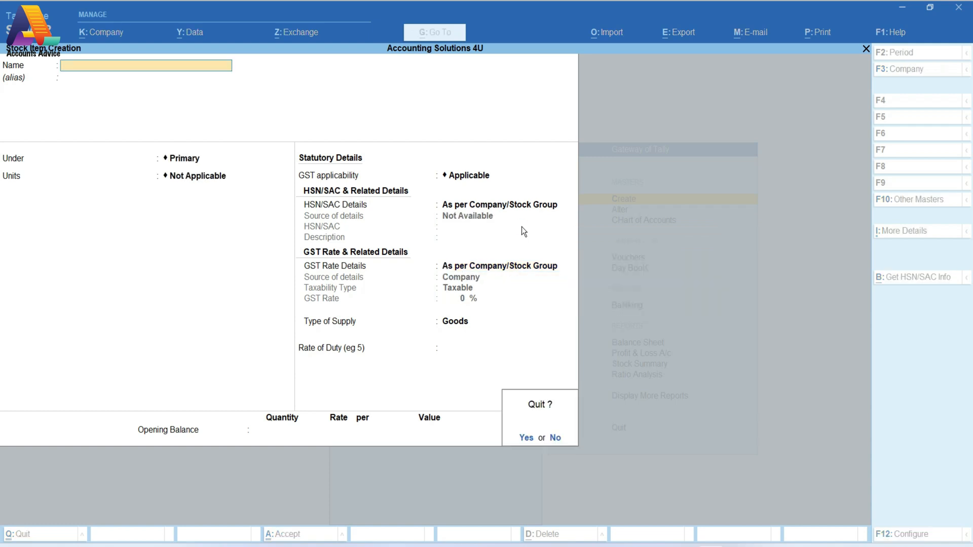
key("Escape")
- Start a new stock group named Beverages under Primary, with quantities of items set to be added
key("Up")
key("Up")
key("Return")
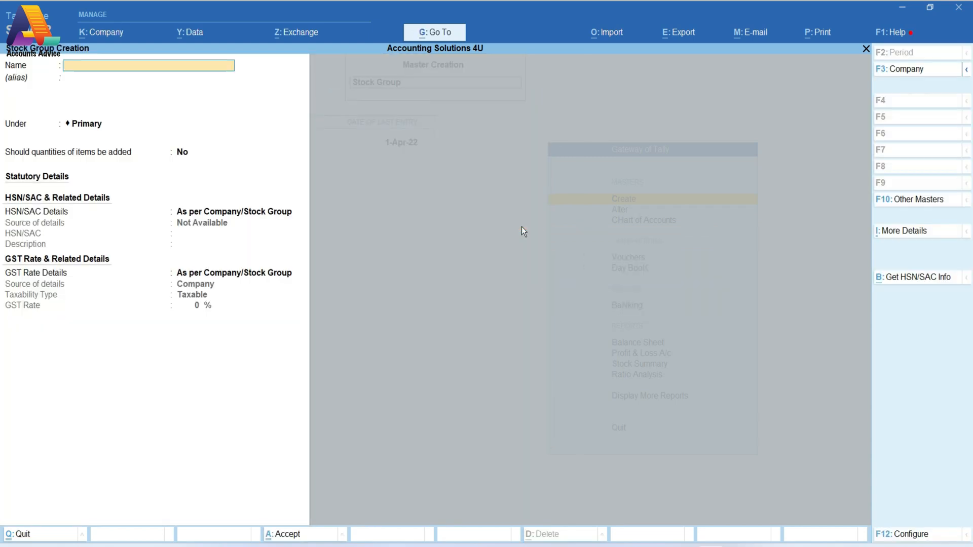
type("Beverages")
key("Return")
key("Return")
type("y")
key("Return")
- Specify the HSN/SAC details directly in the Beverages stock group with code 2106, leaving the description blank
key("Down")
key("Return")
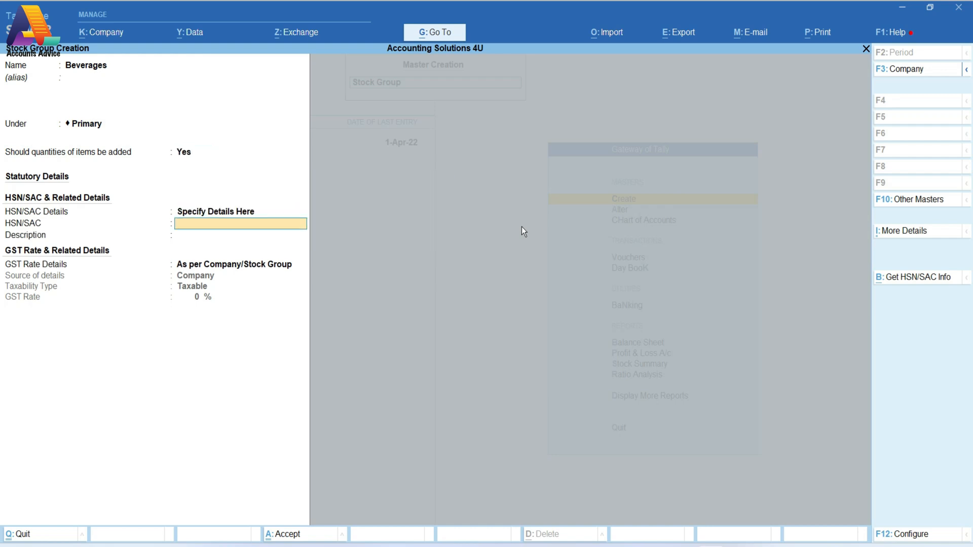
type("2106")
key("Return")
key("Return")
- Specify the Beverages group's GST rate details as Taxable at 12%, save the group and leave stock group creation
key("Down")
key("Return")
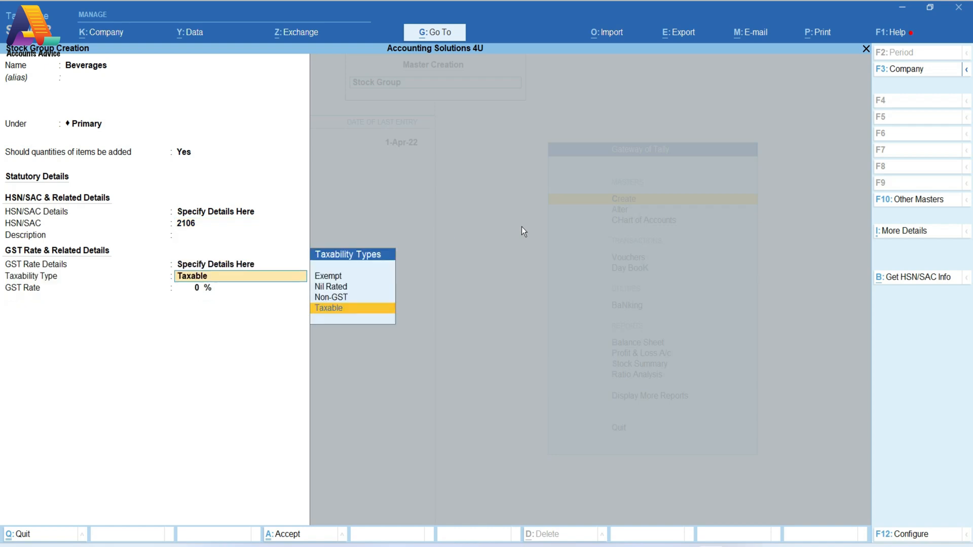
key("Return")
type("12")
key("Return")
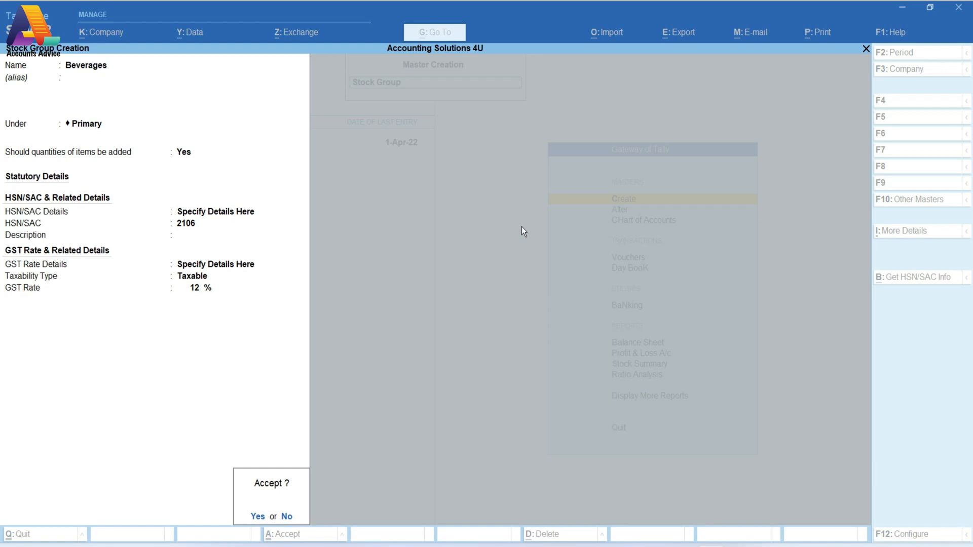
key("Return")
key("Escape")
key("Return")
- Start a new stock item named Fruit-Juice under the Beverages group, with PCS as its unit
key("Down")
key("Down")
key("Return")
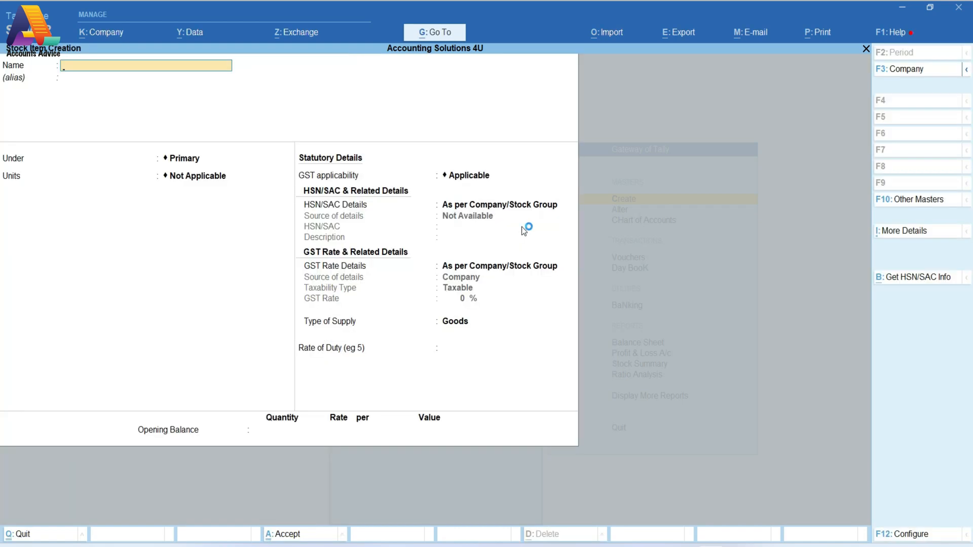
type("Fruit-Juice")
key("Return")
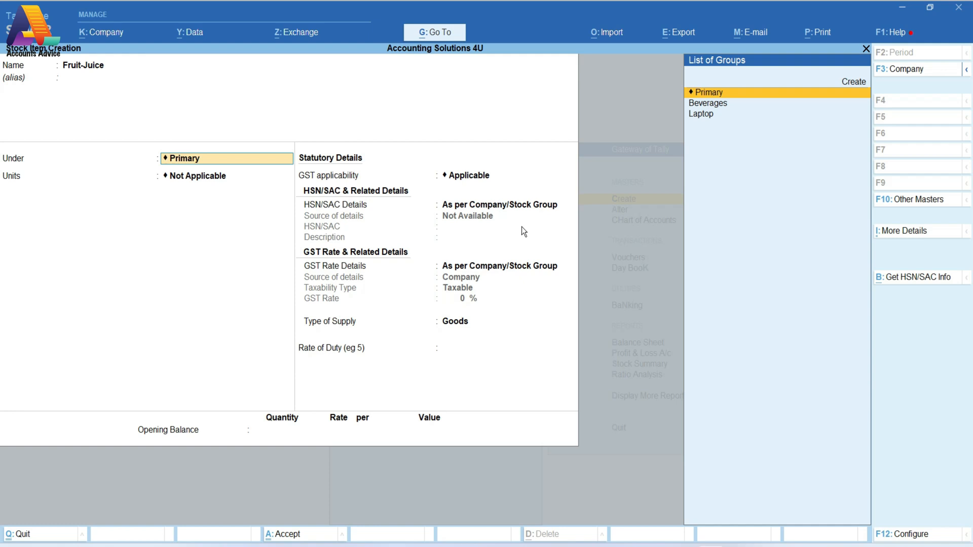
key("Return")
key("Down")
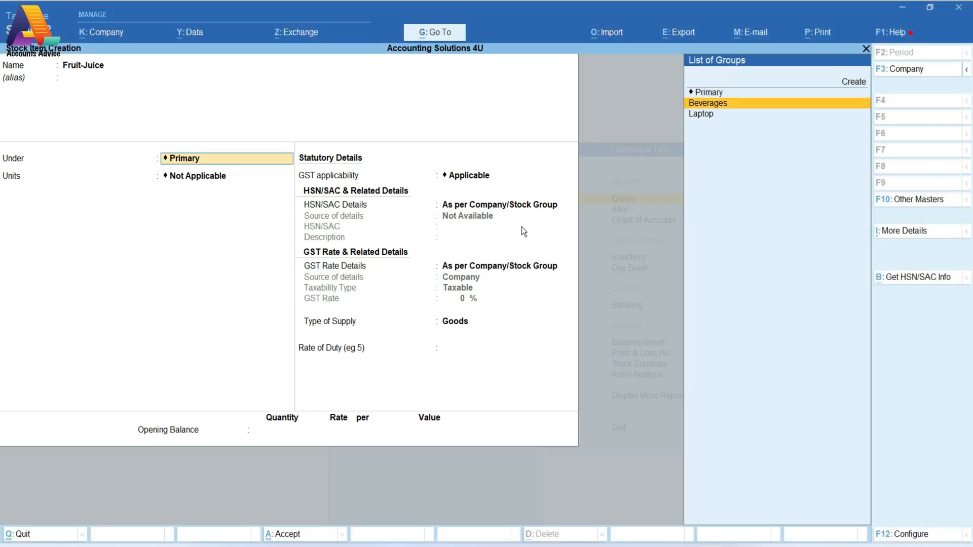
key("Return")
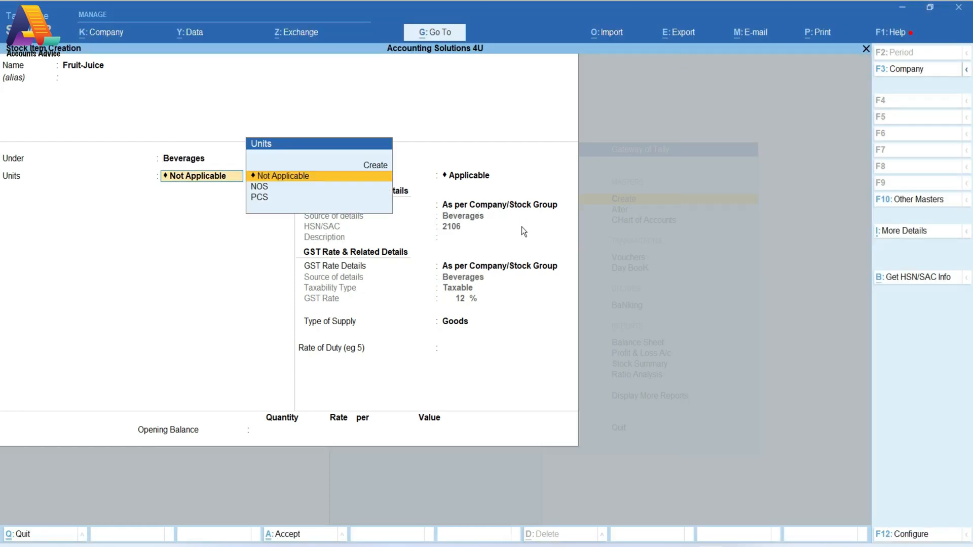
key("Down")
key("Down")
key("Return")
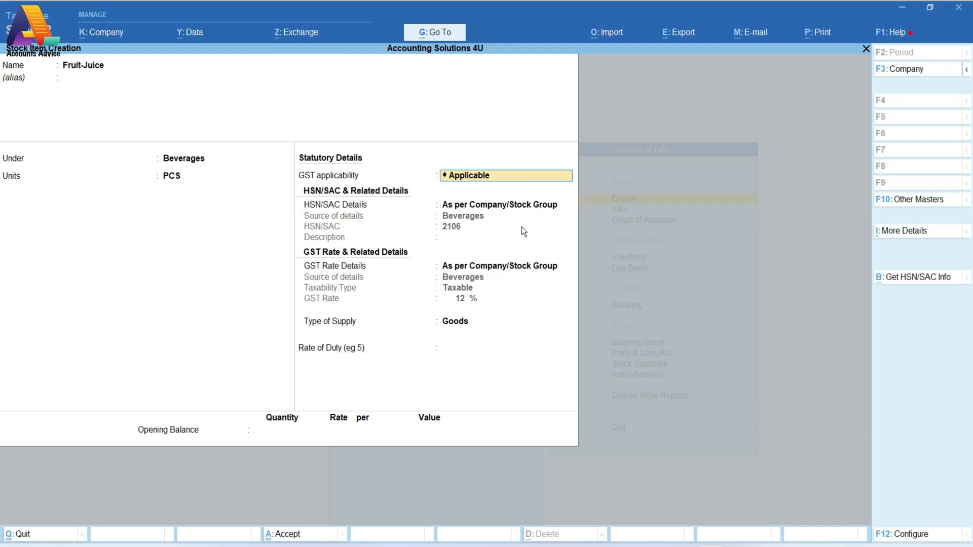
- Save the Fruit-Juice stock item with its inherited GST details and return to the Gateway of Tally
key("ctrl+a")
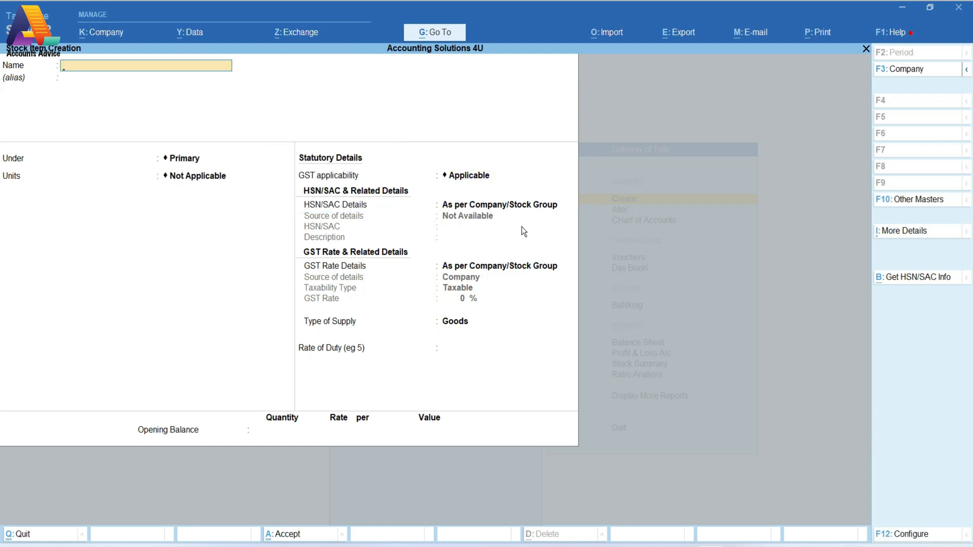
key("Escape")
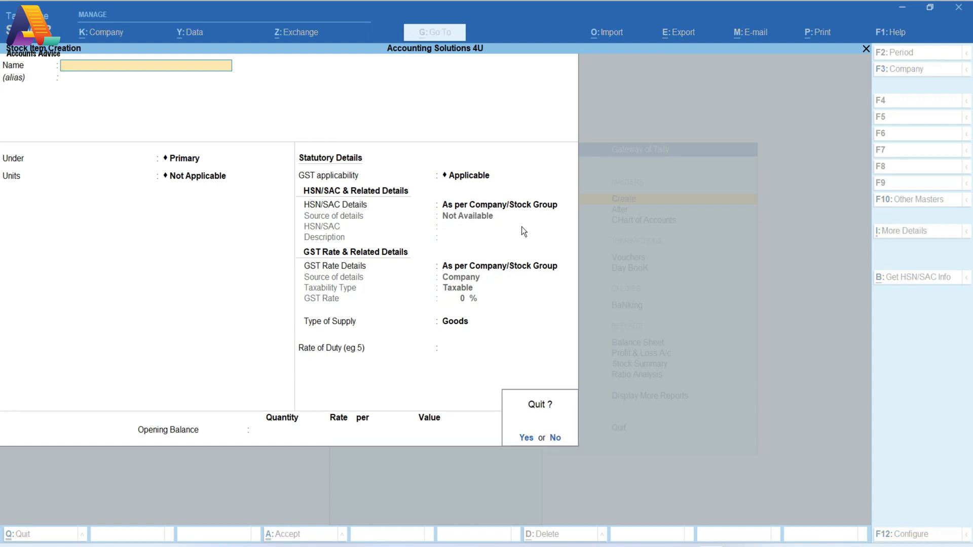
key("y")
key("Escape")
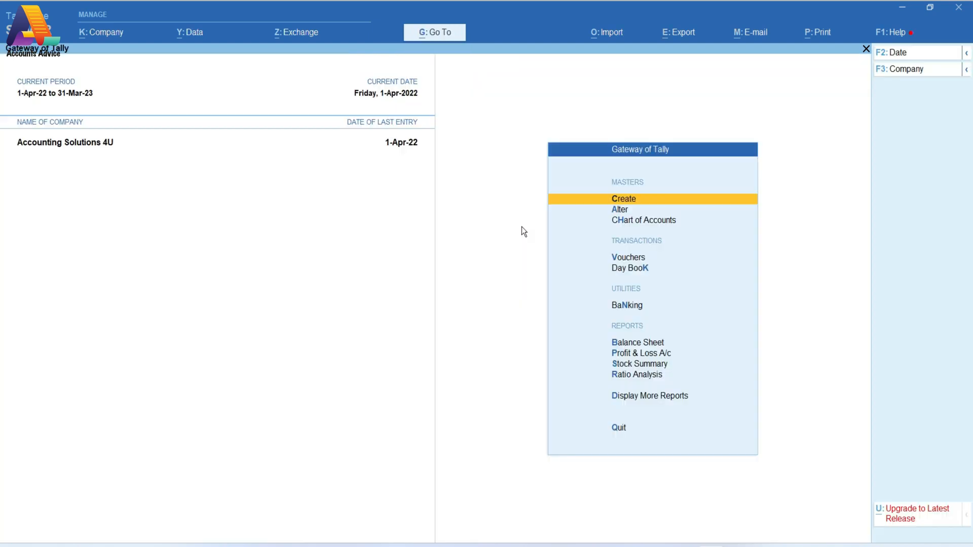
- Start a sales voucher for the party Kmart, accept its default dispatch and party details, and choose the Sales ledger
key("Down")
key("Down")
key("Down")
key("Return")
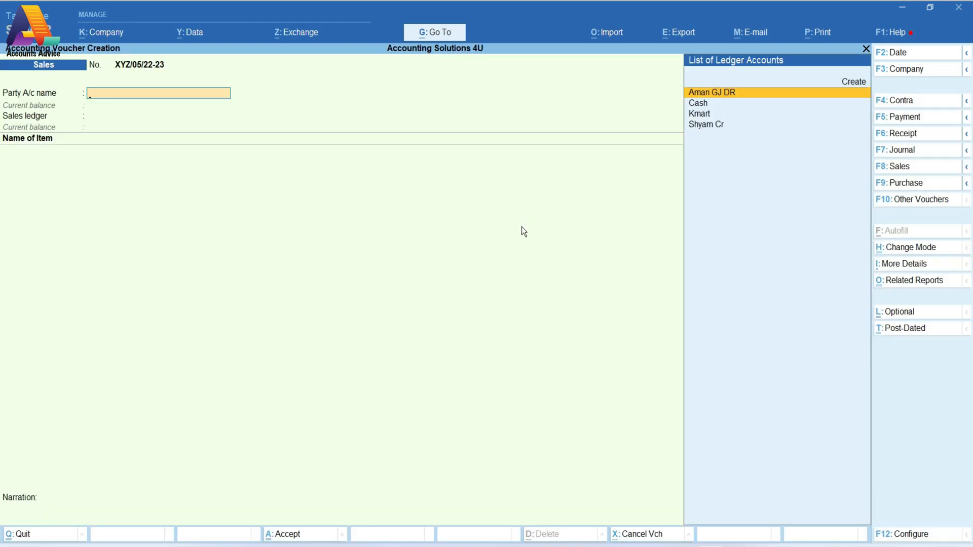
key("Down")
key("Down")
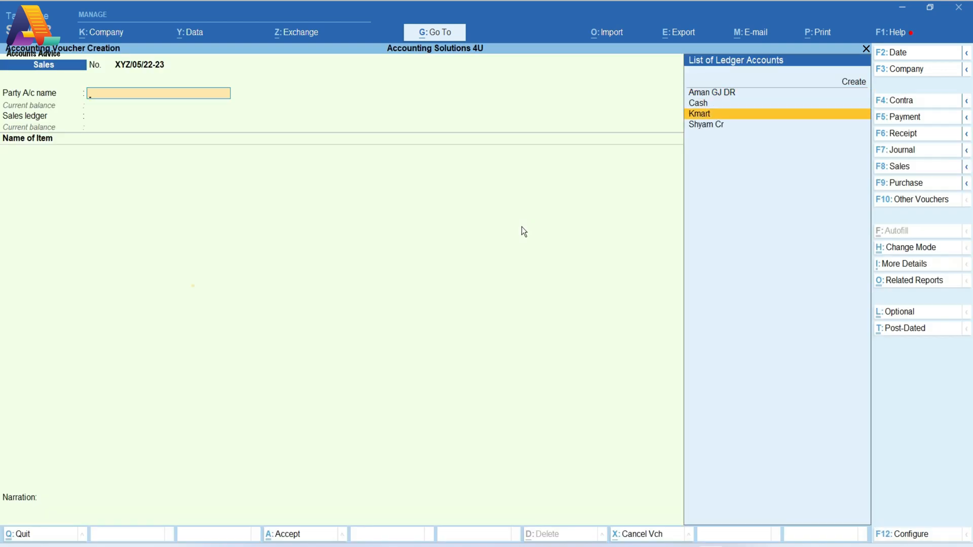
key("Return")
key("ctrl+a")
key("ctrl+a")
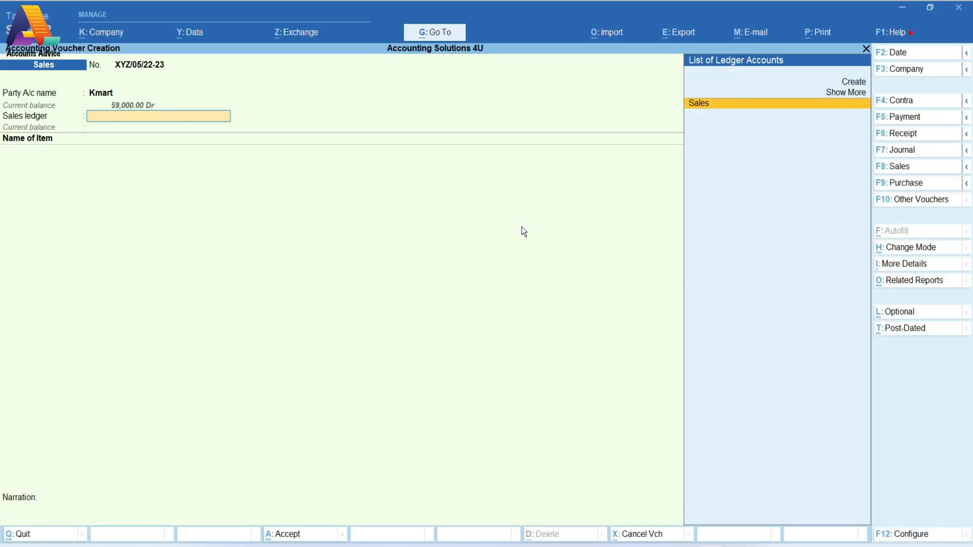
key("Return")
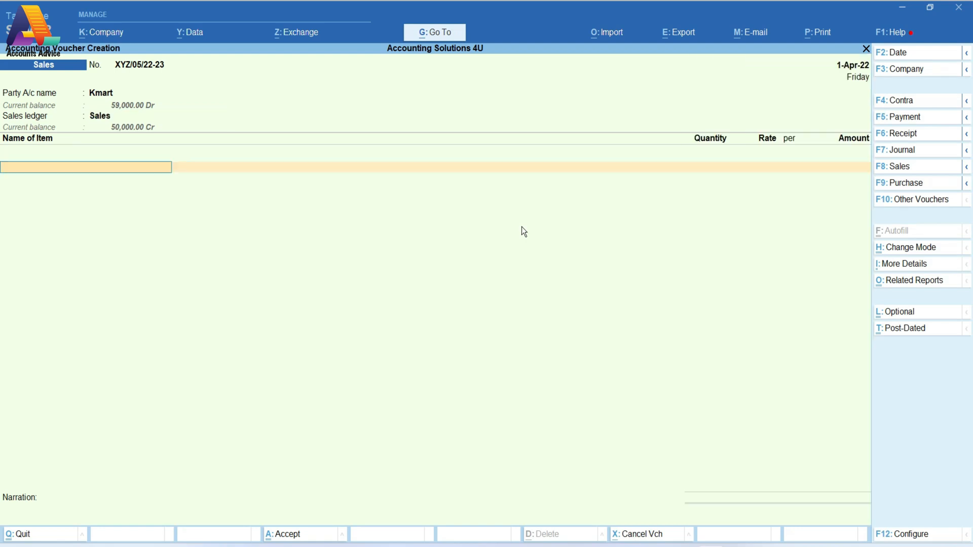
- Add Hp-Notebook to the sales voucher with a quantity of 4 NOS at a rate of 5,000
type("b")
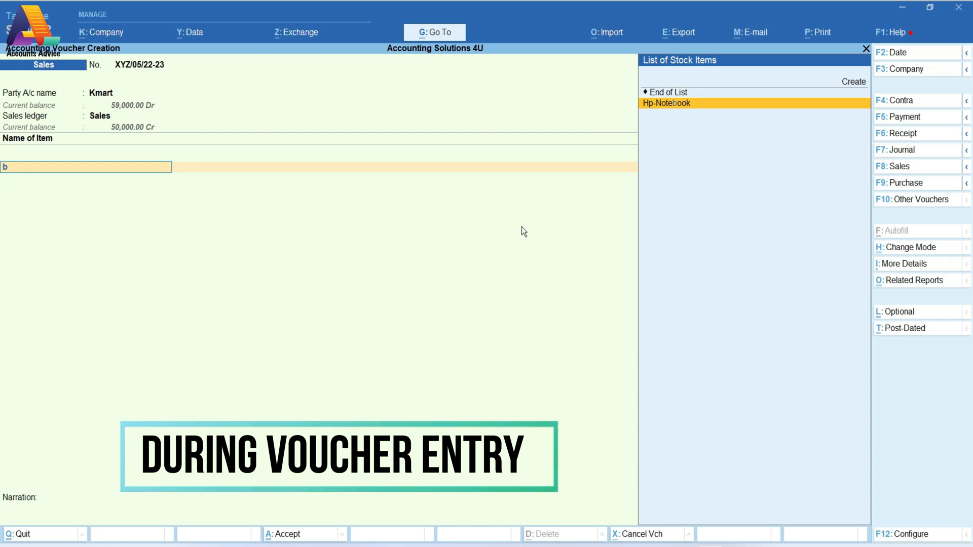
key("Return")
key("Return")
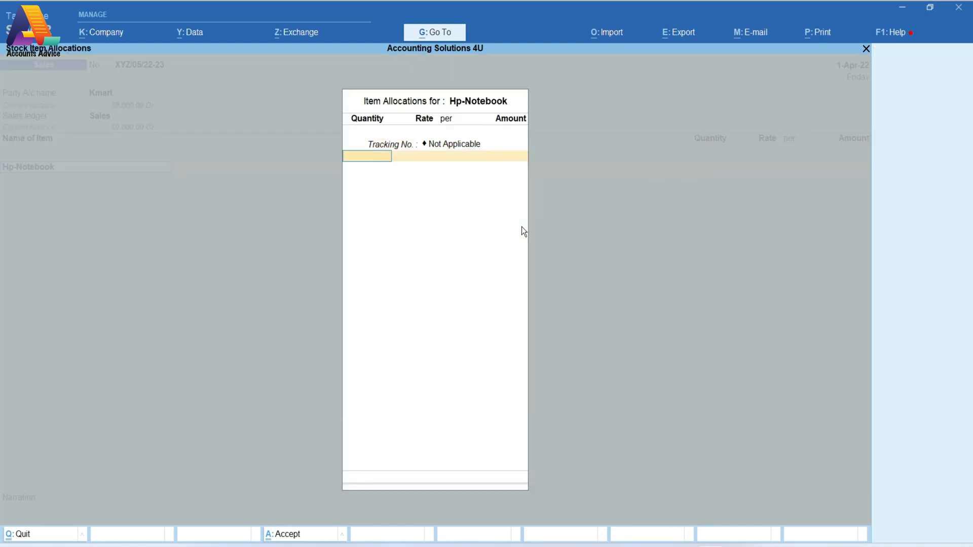
type("4")
key("Return")
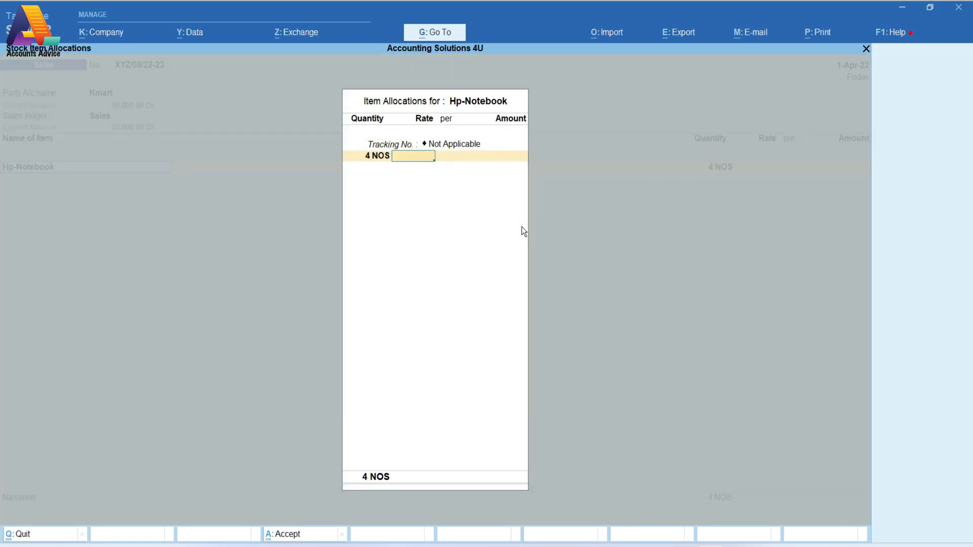
type("50000")
key("Return")
key("Return")
key("Return")
key("Return")
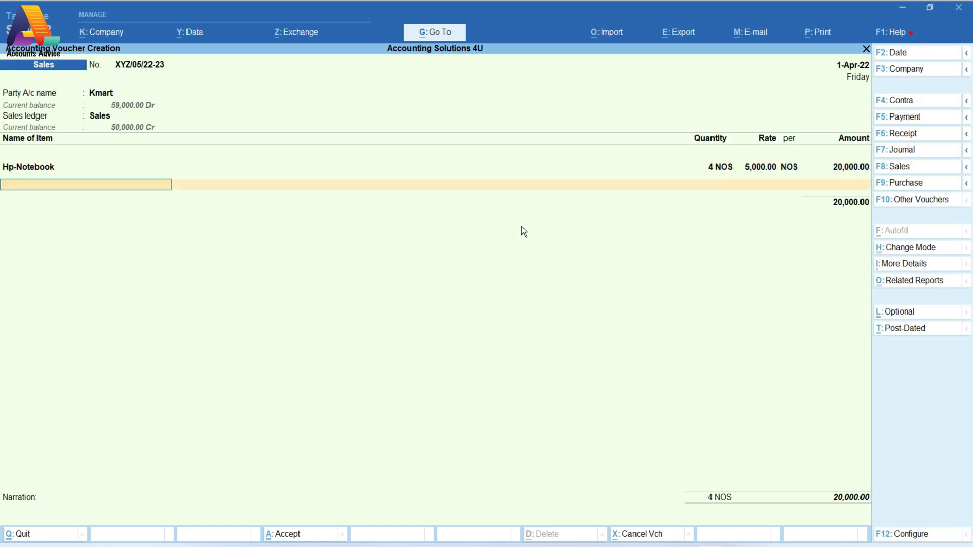
- Add Fruit-Juice to the sales voucher with a quantity of 4 PCS at a rate of 50
type("b")
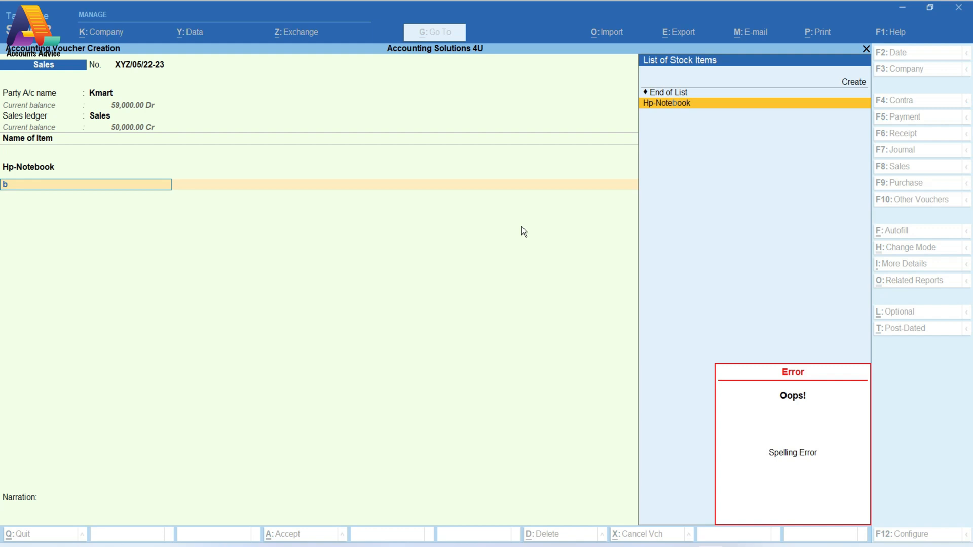
key("BackSpace")
key("Down")
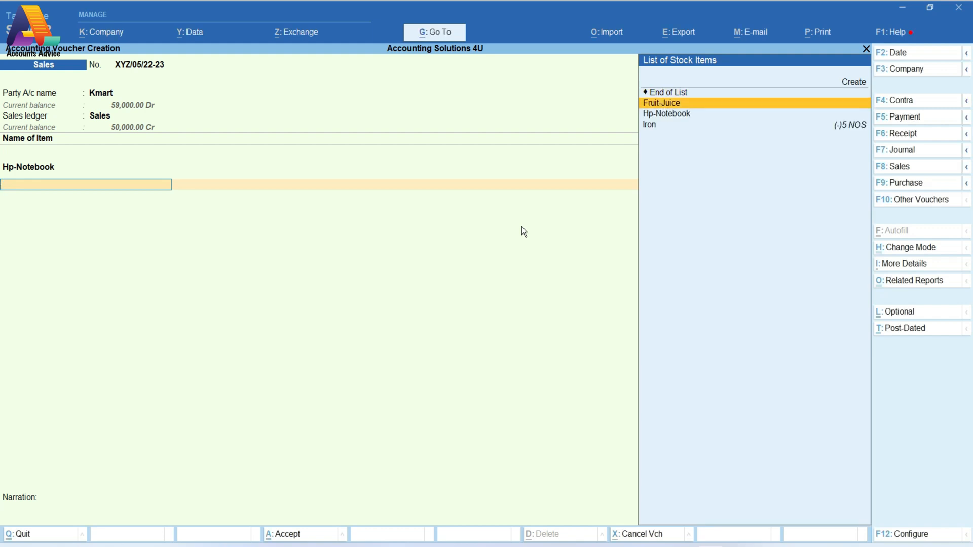
key("Return")
key("Return")
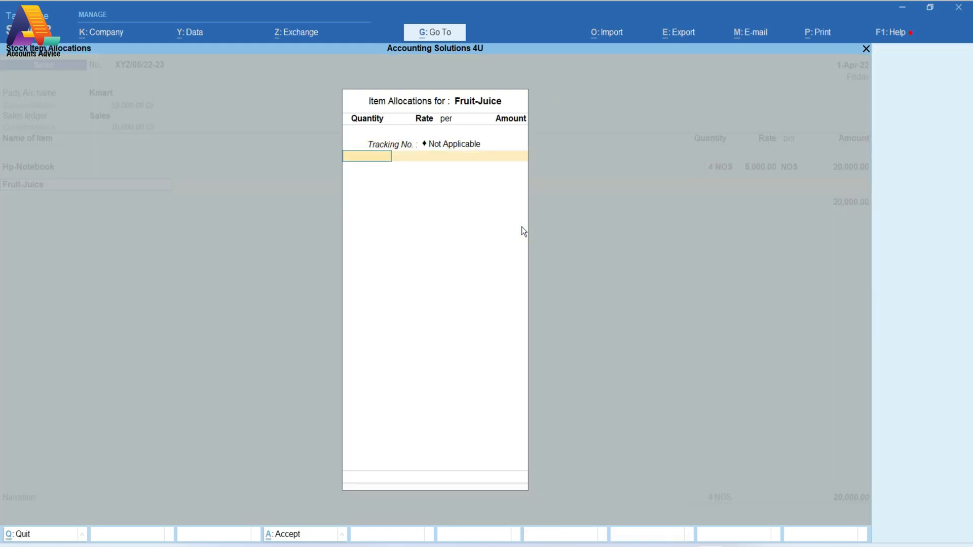
type("4")
key("Return")
key("Return")
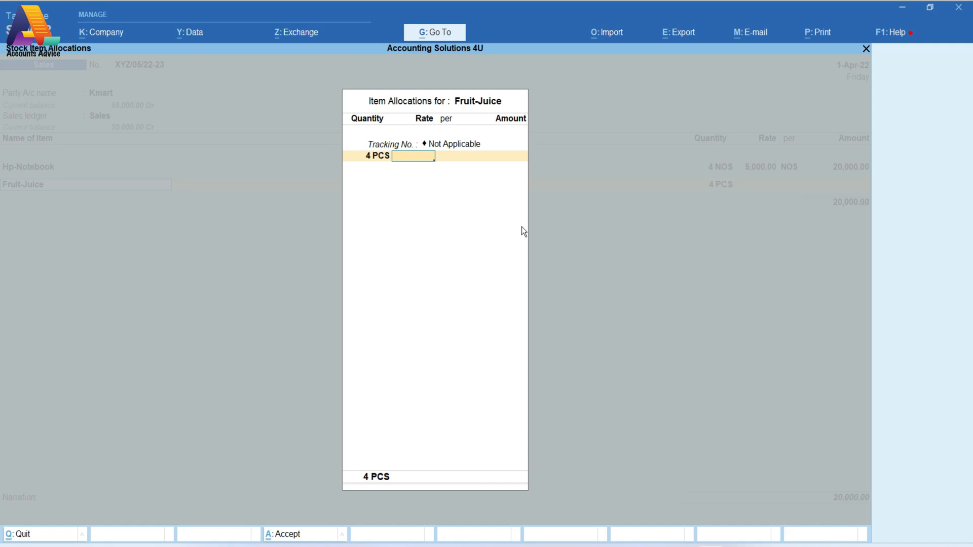
type("50")
key("Return")
key("Return")
key("Return")
key("Return")
key("Return")
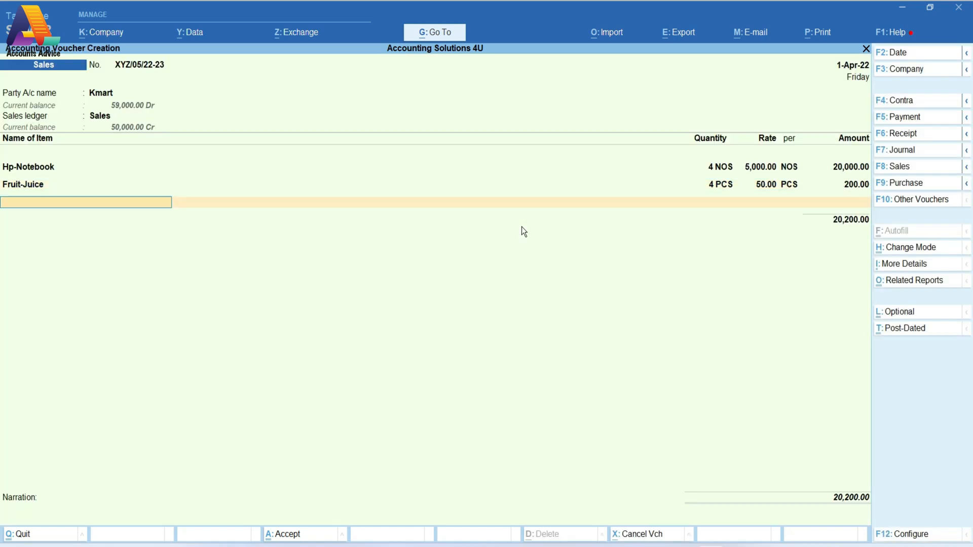
- Add the CGST and SGST ledgers below the items, accepting their calculated tax amounts
type("cg")
key("Return")
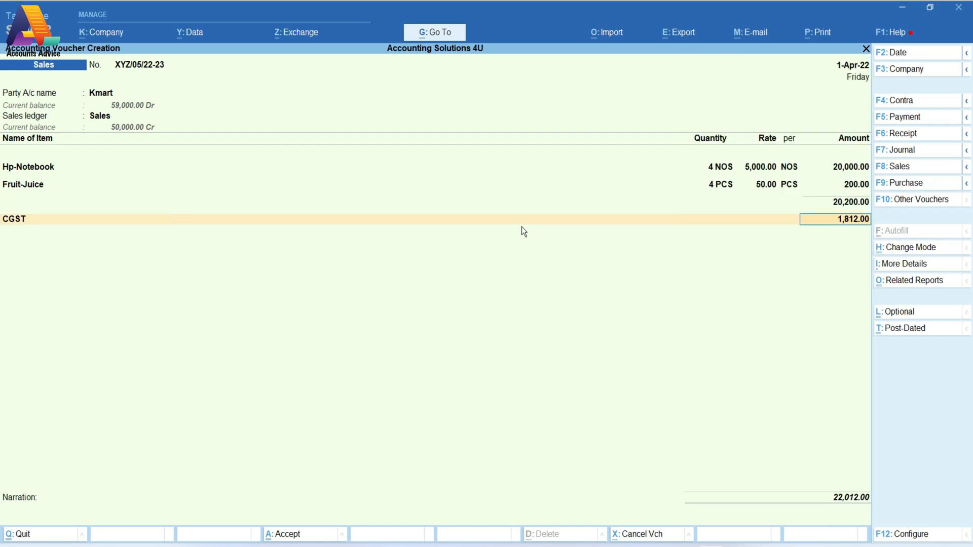
key("Return")
type("Sgst")
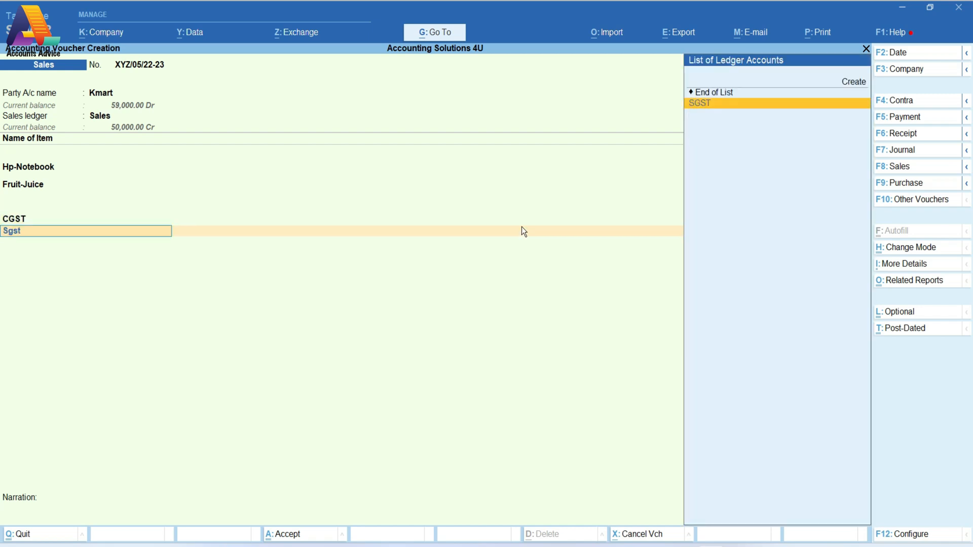
key("Return")
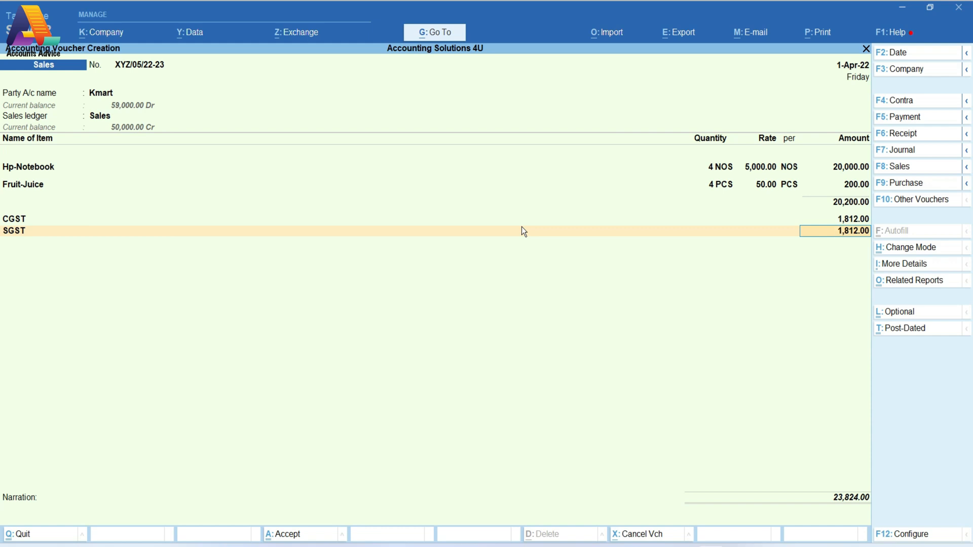
key("Return")
- Accept Kmart's default bill-wise details as a New Ref, save the sales voucher and return to the Gateway of Tally
key("Return")
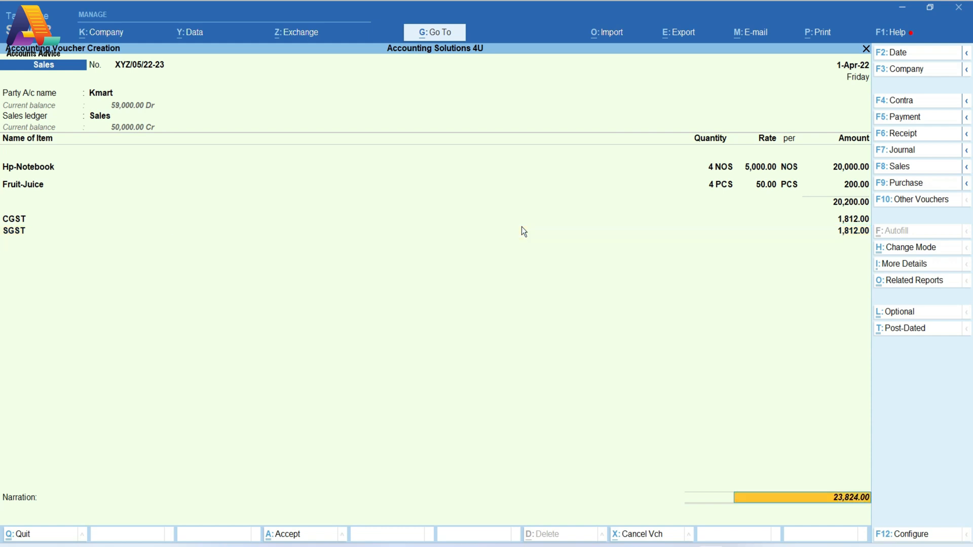
key("Return")
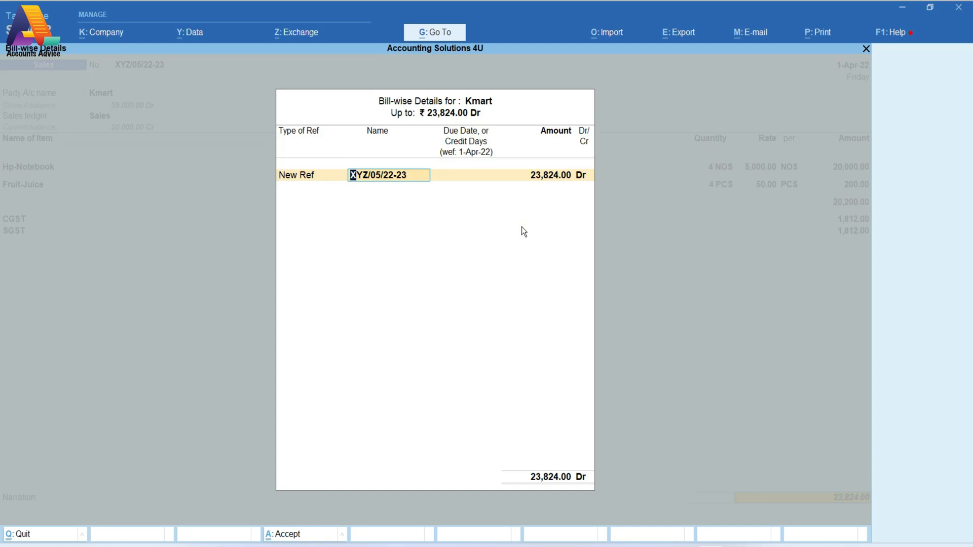
key("Return")
key("Return")
key("Return")
key("Return")
key("Return")
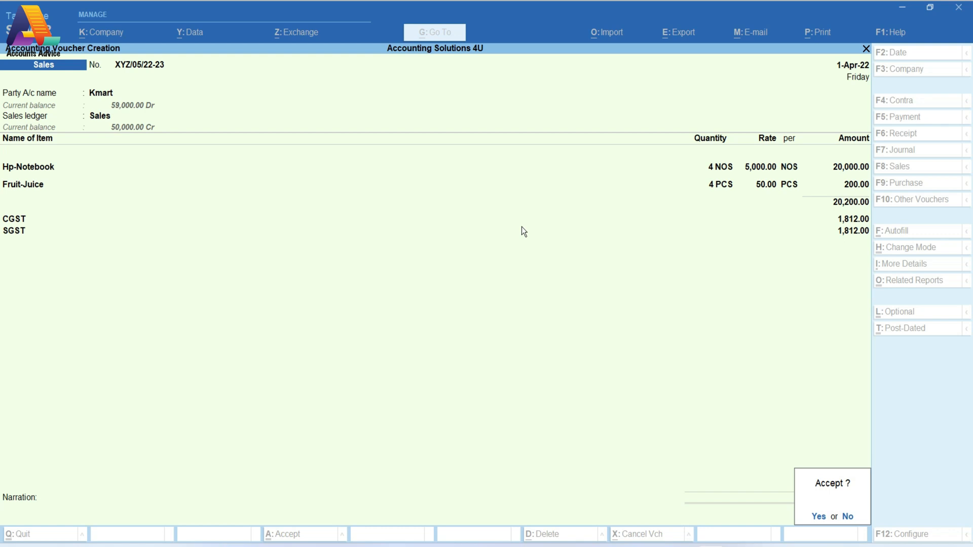
key("Escape")
- Open the Stock Summary and expand it to examine the items under the Beverages and Laptop groups
key("Down")
key("Down")
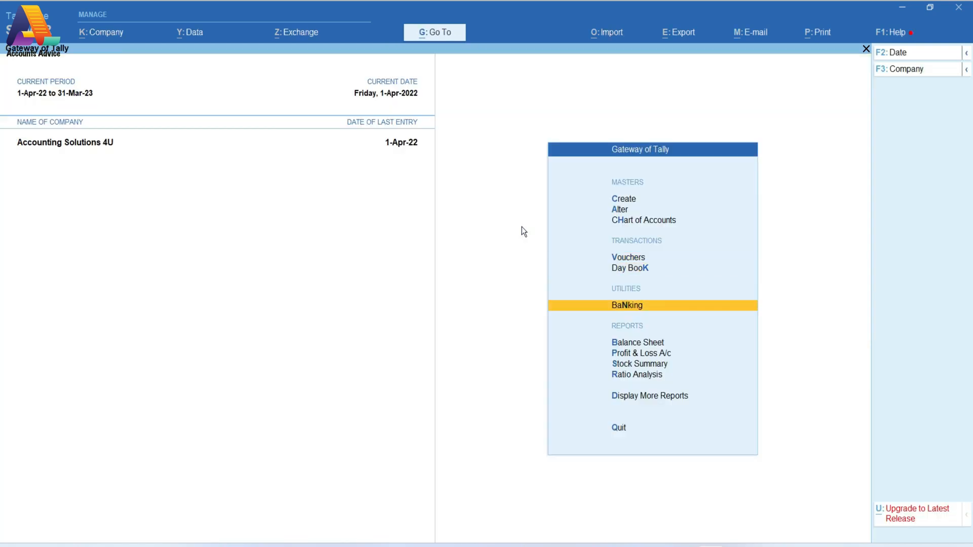
key("s")
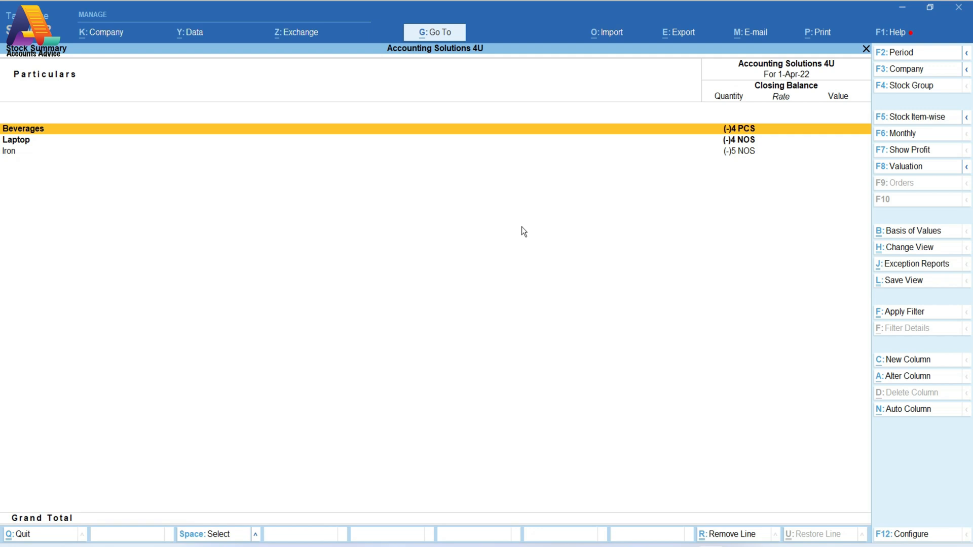
key("Down")
key("Down")
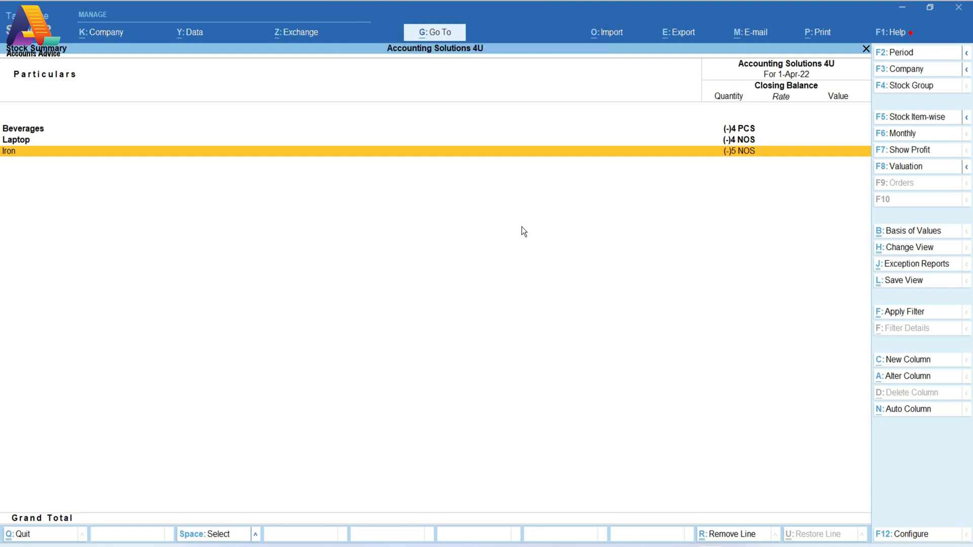
key("Up")
key("Up")
key("Down")
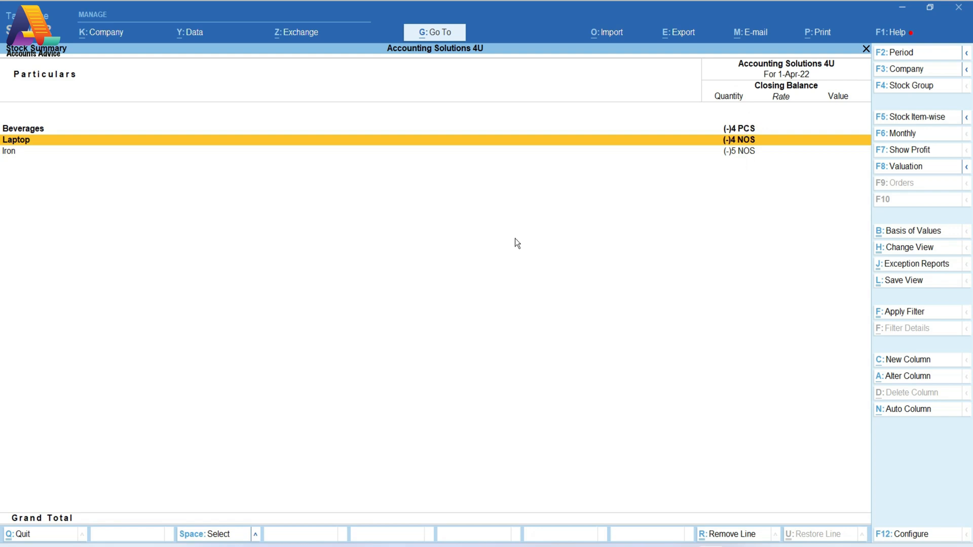
key("alt+F5")
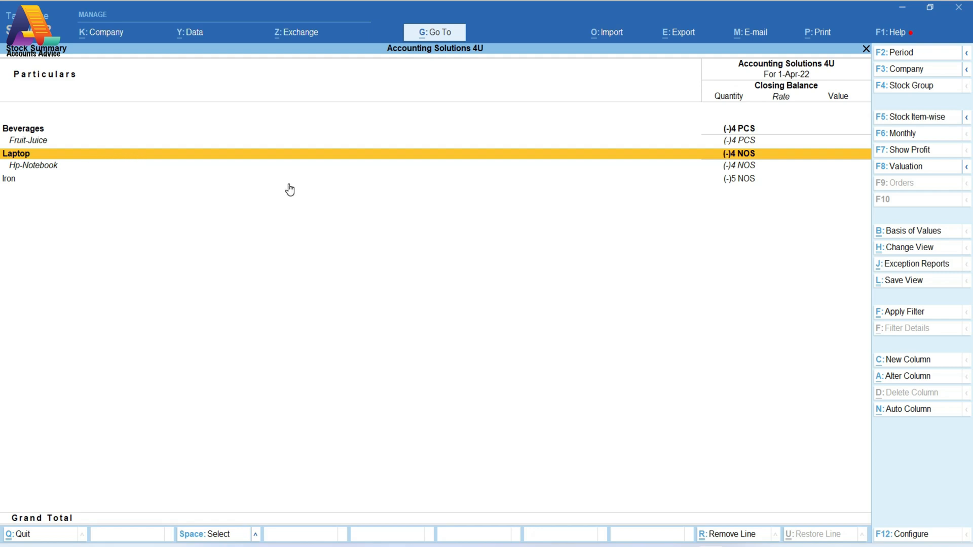
- Drill down from the Beverages group into Fruit-Juice's monthly summary and its April entries
key("Up")
key("Up")
key("Return")
key("Return")
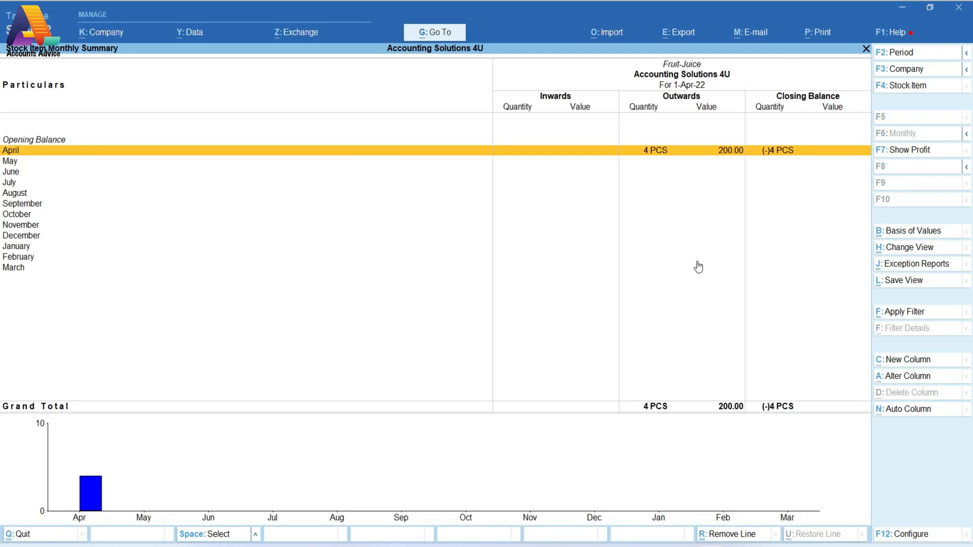
key("Return")
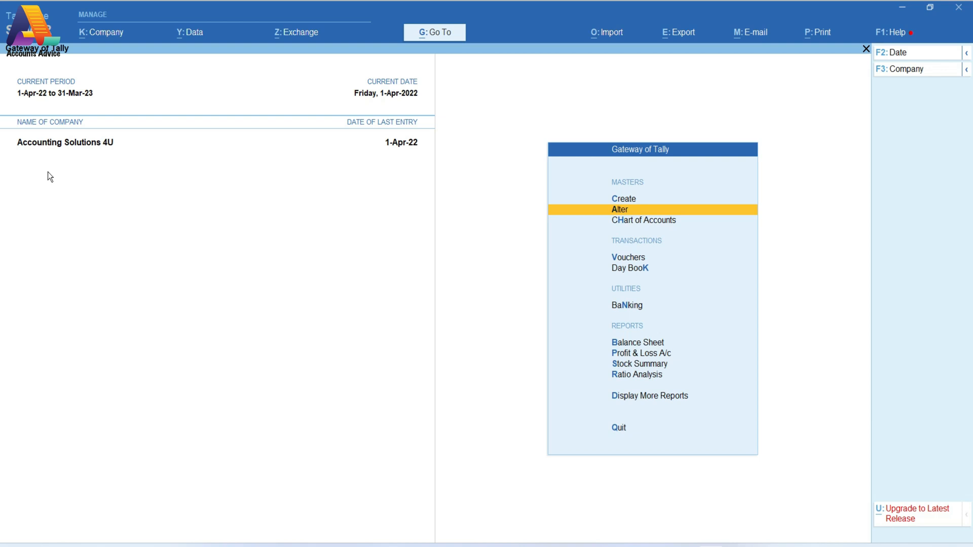
- Start a new stock item from the Gateway of Tally and name it Wooden-Chair
key("Up")
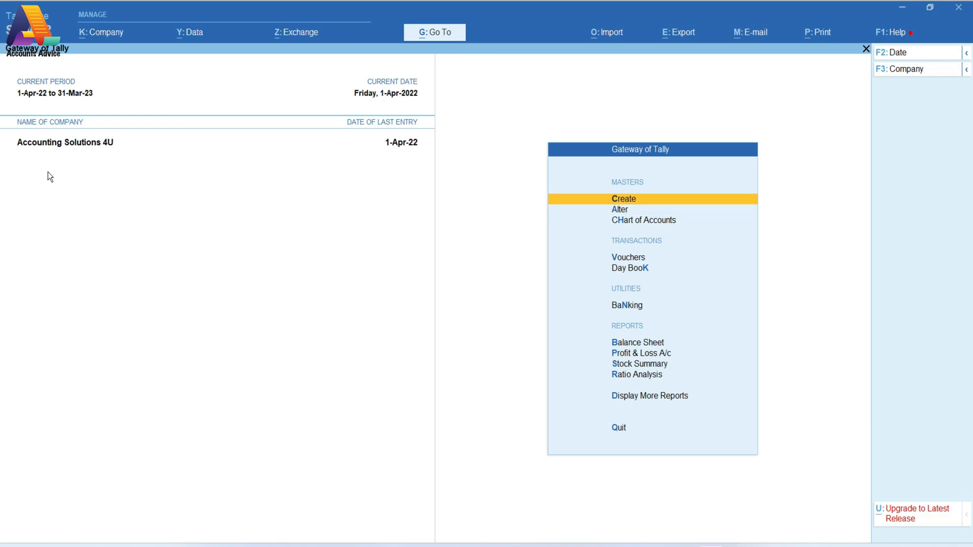
key("Return")
key("Down")
key("Down")
key("Down")
key("Down")
key("Down")
key("Down")
key("Down")
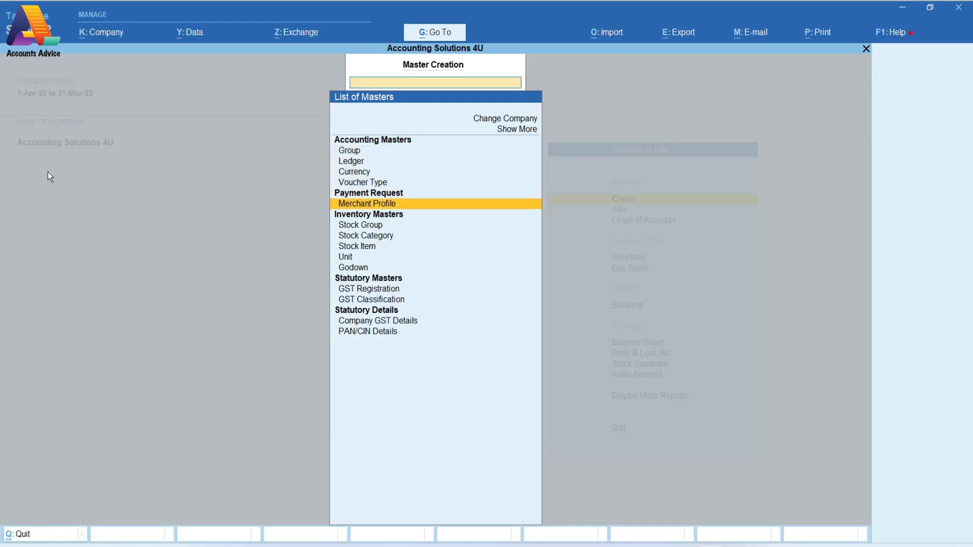
key("Return")
type("Wooden")
key("Return")
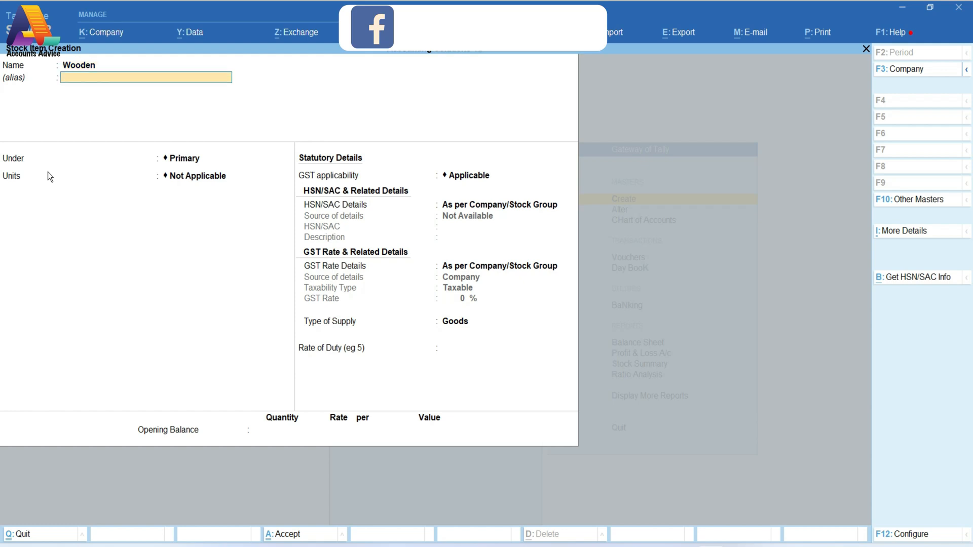
key("BackSpace")
type("Wooden-Cahir")
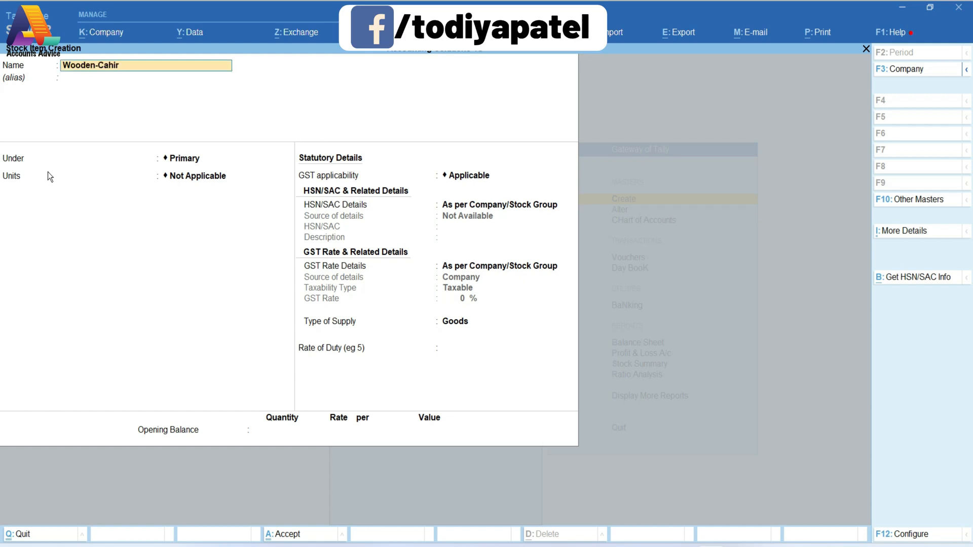
key("BackSpace")
key("BackSpace")
key("BackSpace")
key("BackSpace")
type("hair")
key("Return")
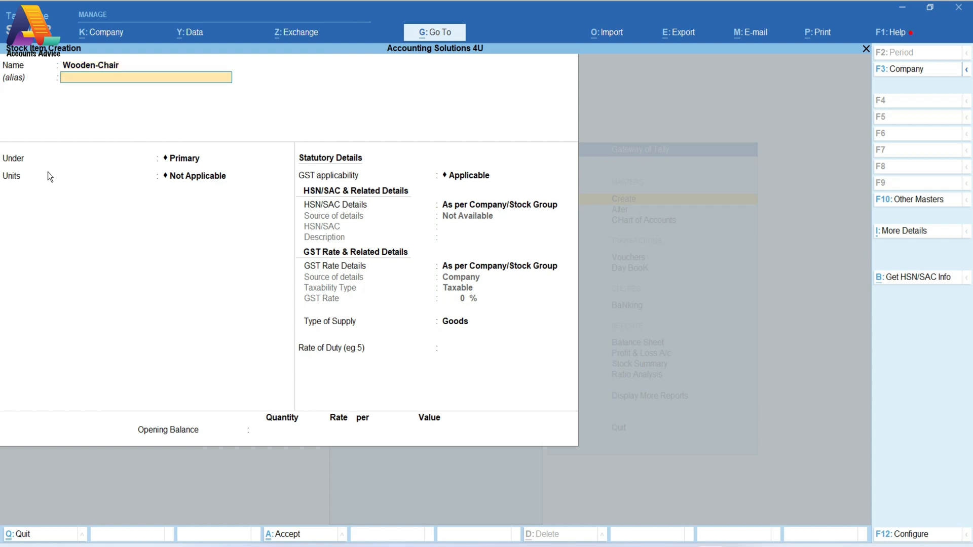
- Keep Wooden-Chair under Primary, with no alias, and set its unit to NOS
key("Return")
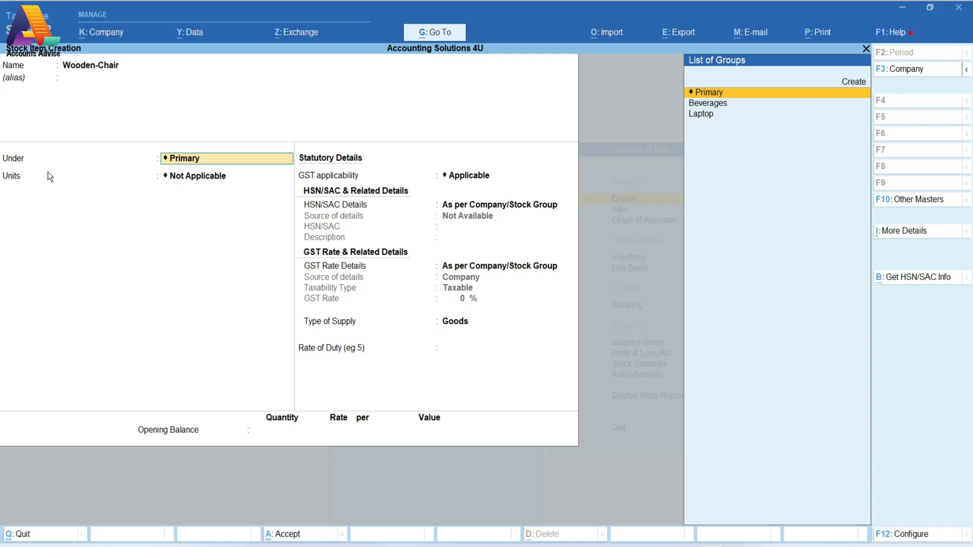
key("Return")
key("Down")
key("Return")
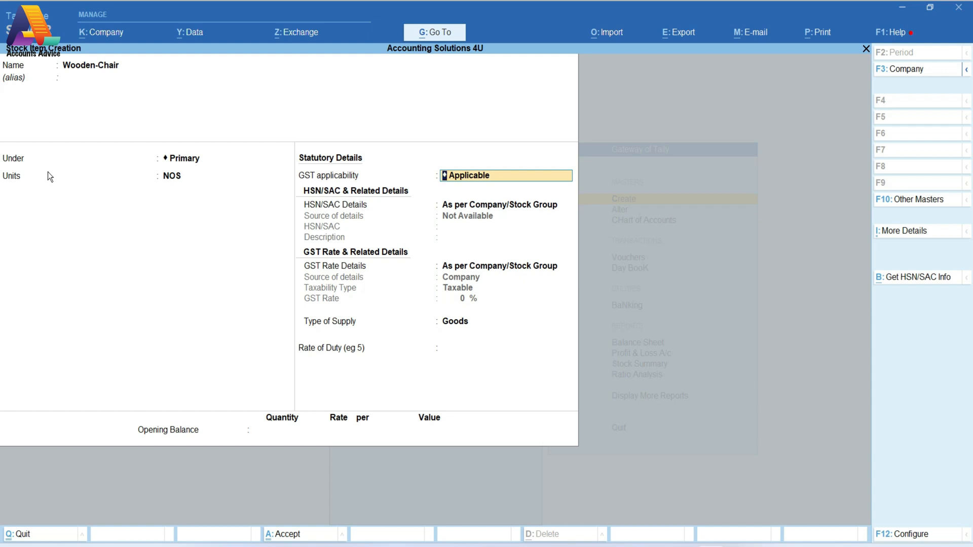
- Keep GST applicable with HSN/SAC and rate details as per Company/Stock Group, save the Wooden-Chair item and return to the Gateway
key("Return")
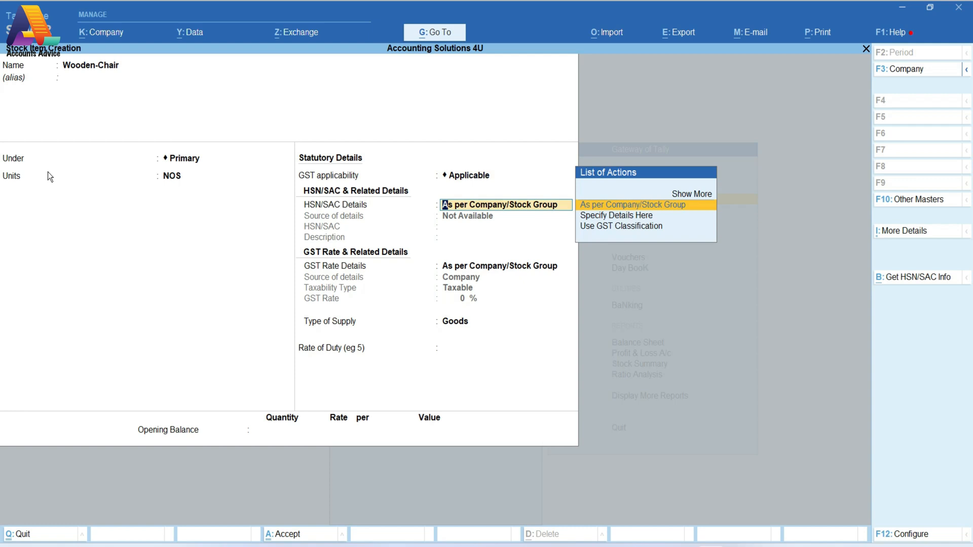
key("Return")
key("Return")
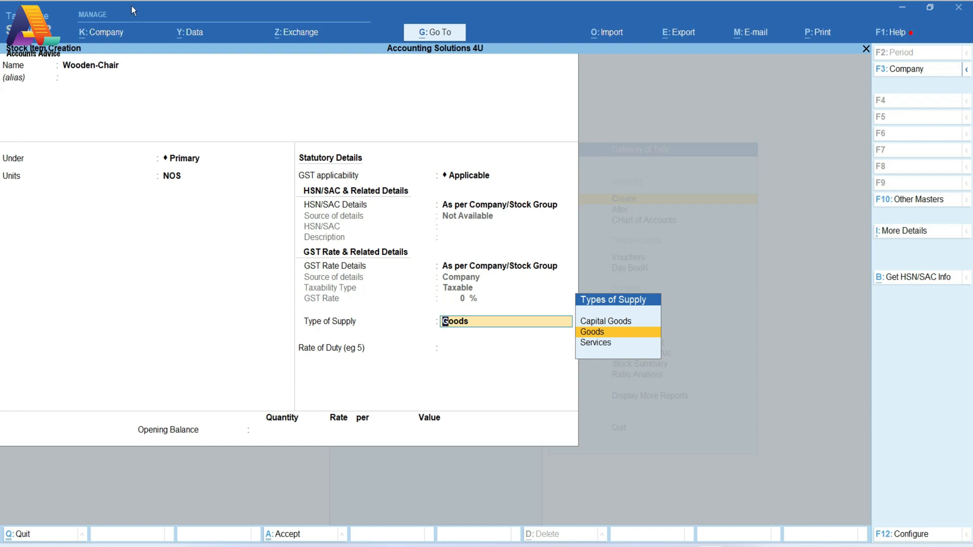
left_click(482, 175)
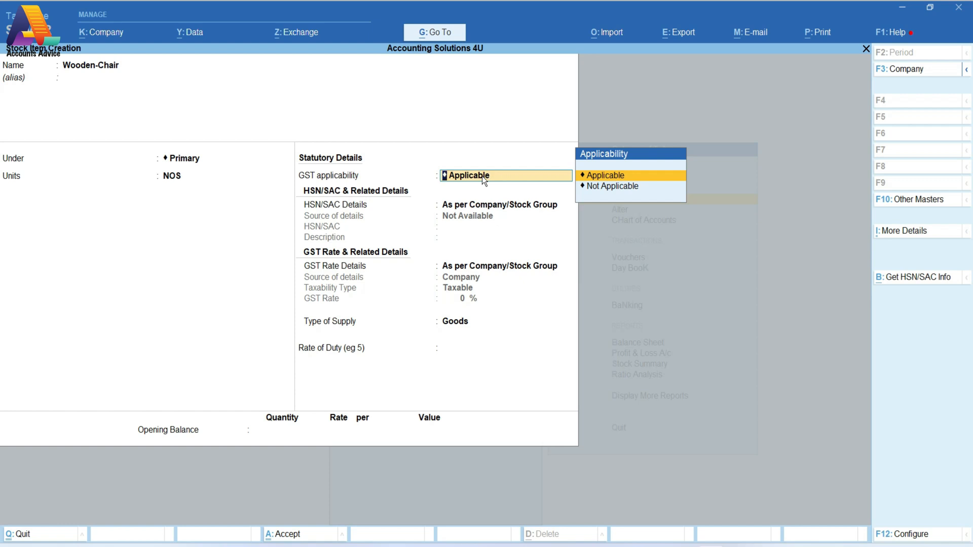
key("ctrl+a")
key("Escape")
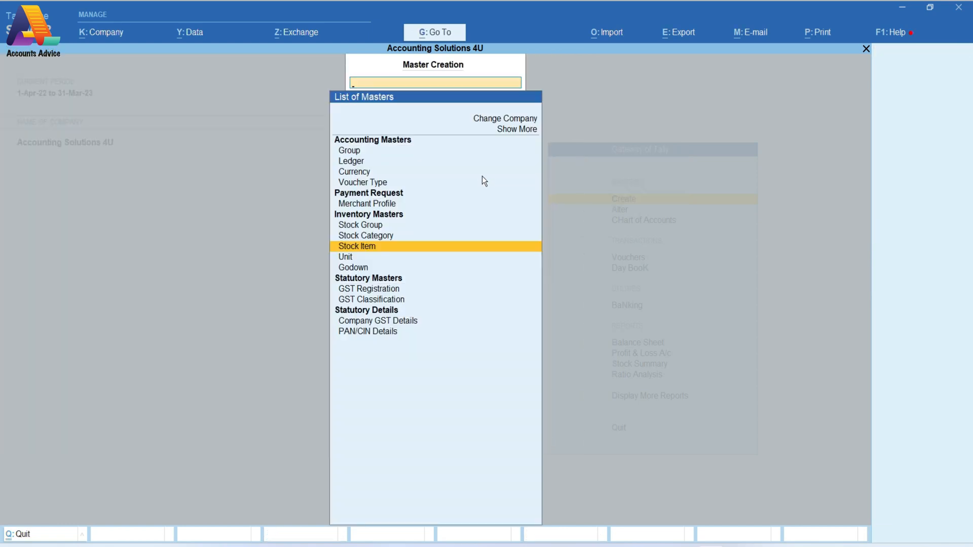
key("Escape")
- Open a new sales voucher from the Gateway of Tally
key("v")
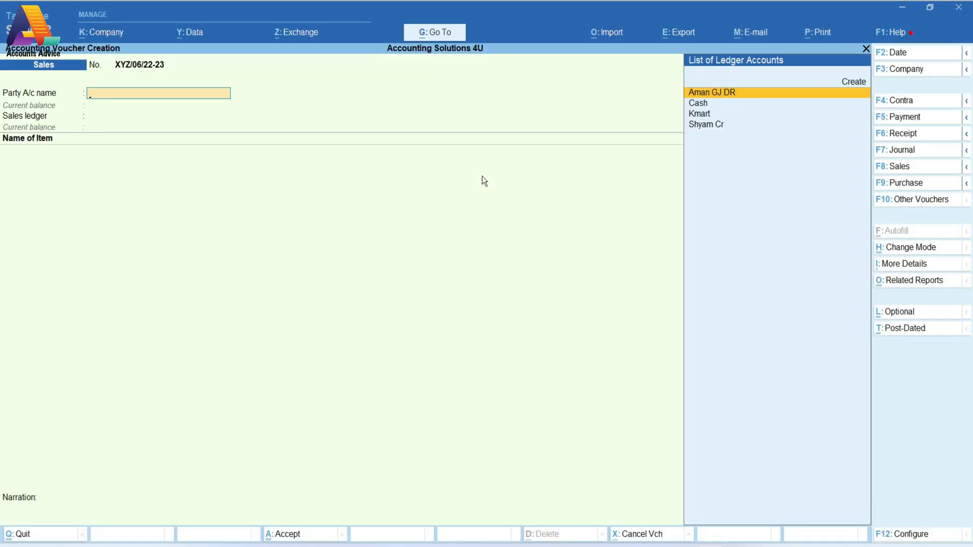
key("Down")
key("Return")
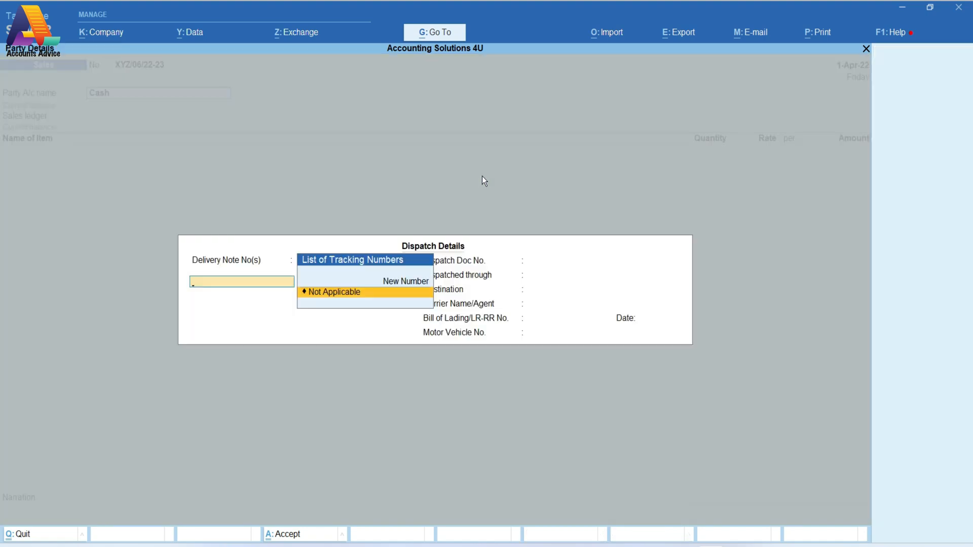
key("Escape")
key("y")
- Choose Kmart as the party, accept its dispatch and party details as they are, and use the Sales ledger
key("Down")
key("Return")
key("ctrl+a")
key("ctrl+a")
key("Return")
- Add 5 NOS of Wooden-Chair at a rate of 8,000 with no tracking number, and add the CGST ledger below it
type("W")
key("Return")
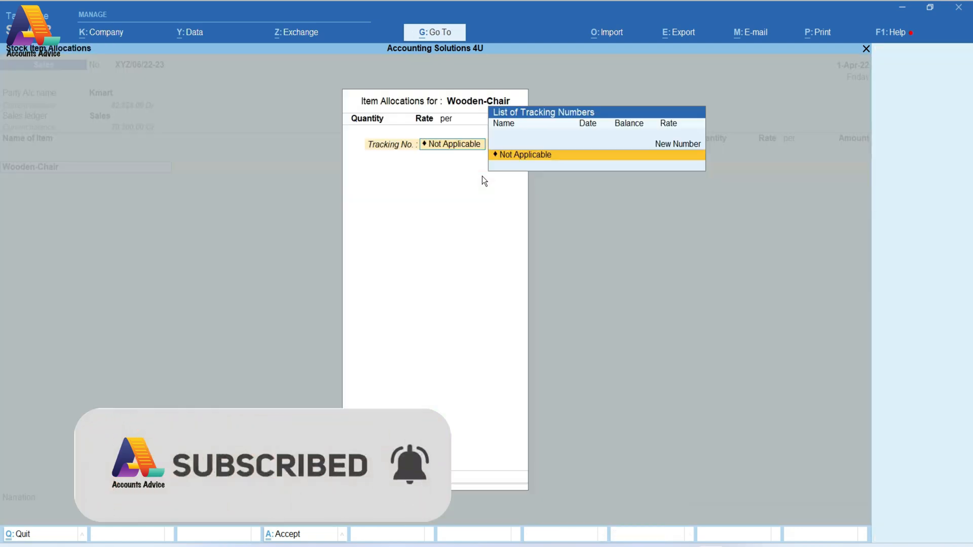
key("Return")
type("5 NOS")
key("Return")
key("Return")
type("8000")
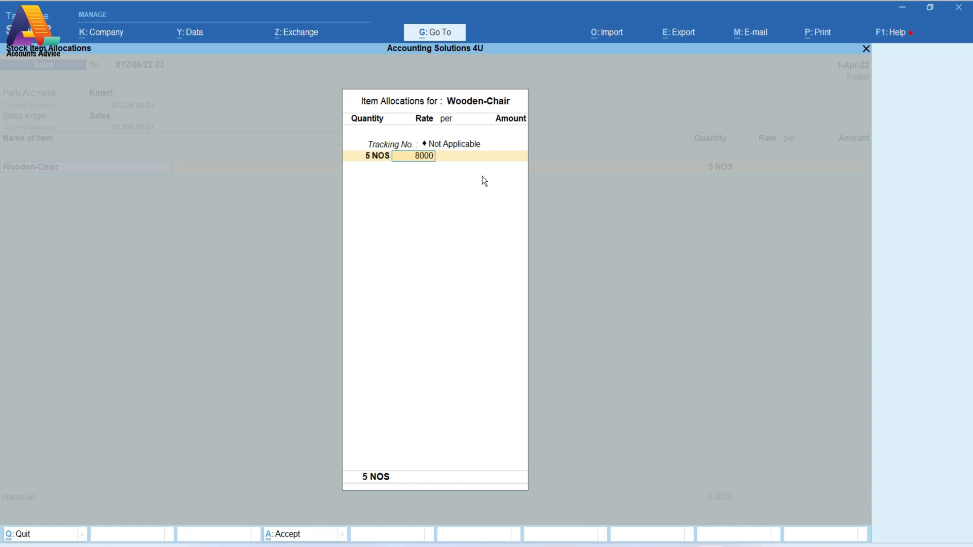
key("Return")
key("Return")
key("Return")
key("Return")
key("Return")
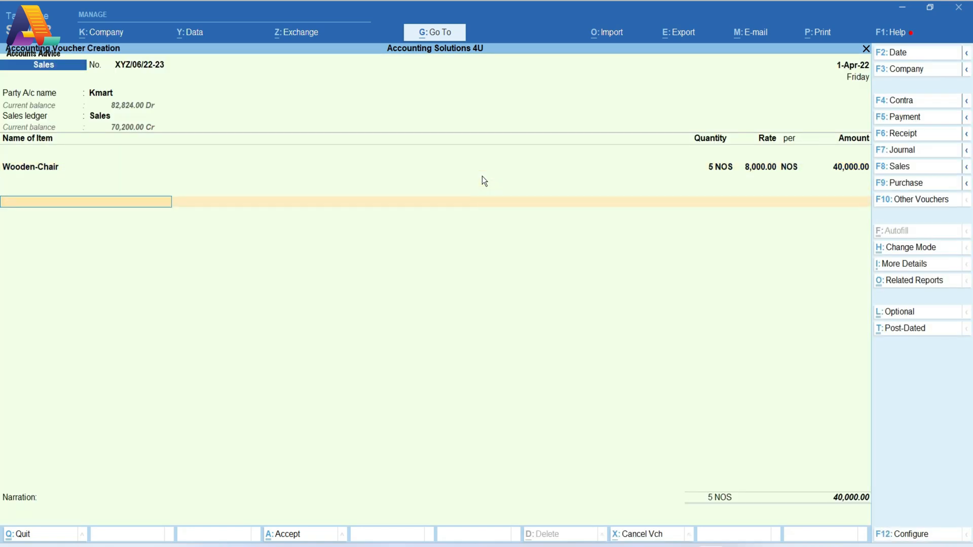
type("cg")
key("Return")
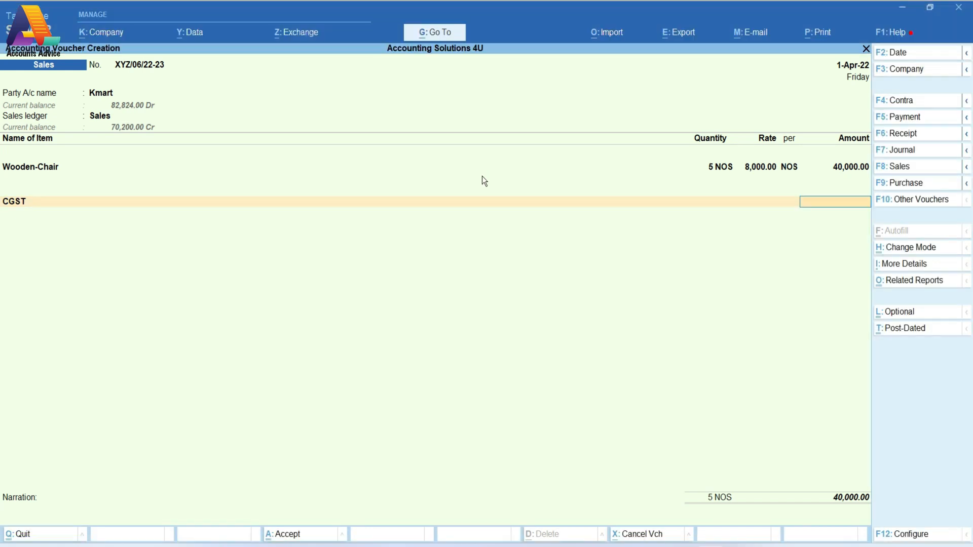
- Set Modify GST & HSN/SAC related details to Yes in the voucher configuration and save the configuration
key("F12")
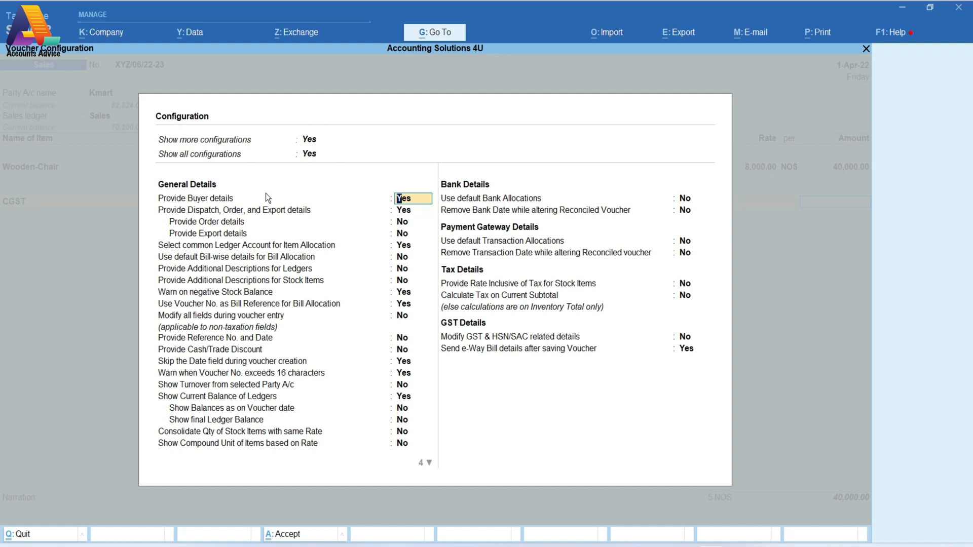
key("Down")
key("Down")
key("Down")
key("Down")
key("Down")
key("Down")
key("Down")
key("Down")
key("Down")
key("Down")
key("Down")
key("Down")
key("Down")
key("Down")
key("Down")
key("Down")
key("Down")
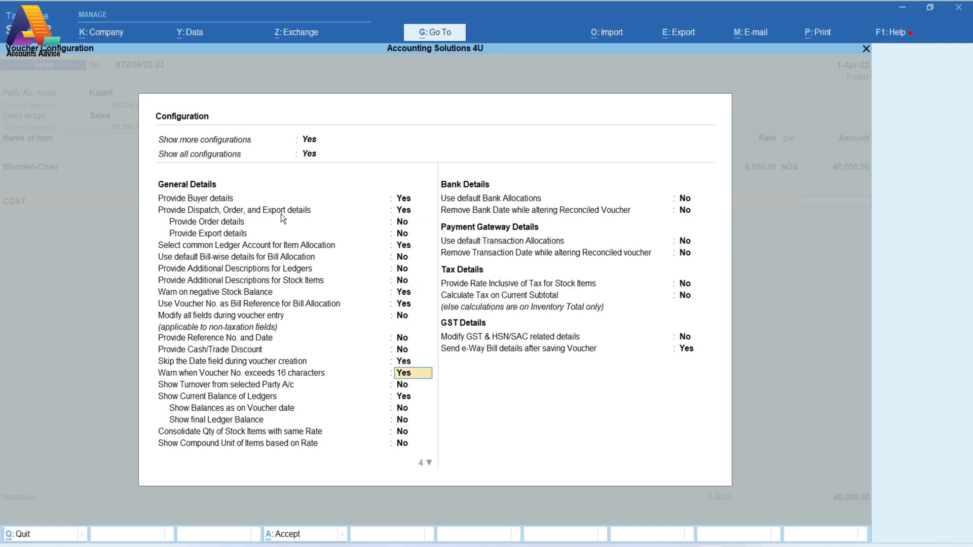
key("Down")
key("Down")
key("Down")
key("Down")
key("Down")
key("Down")
key("Down")
key("Down")
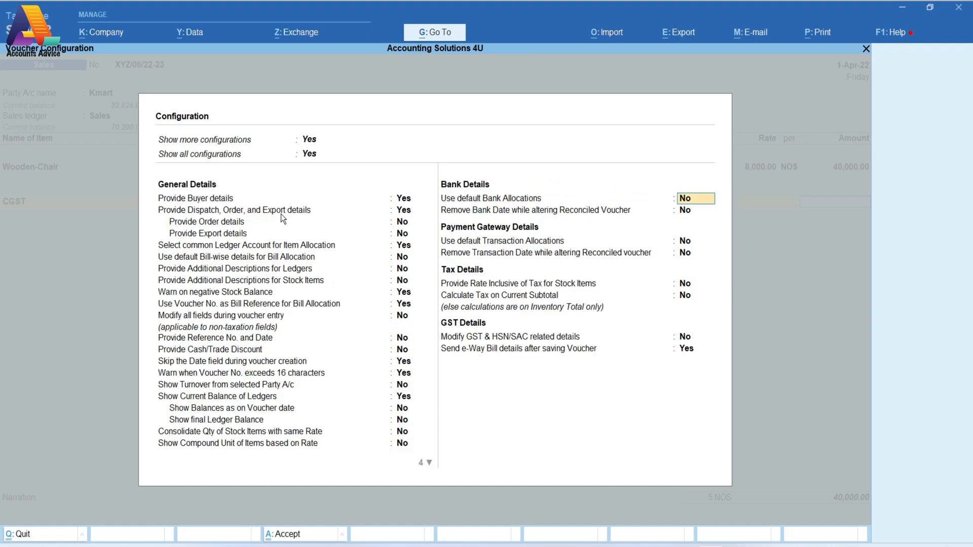
key("Down")
key("Down")
key("Down")
key("Down")
key("Down")
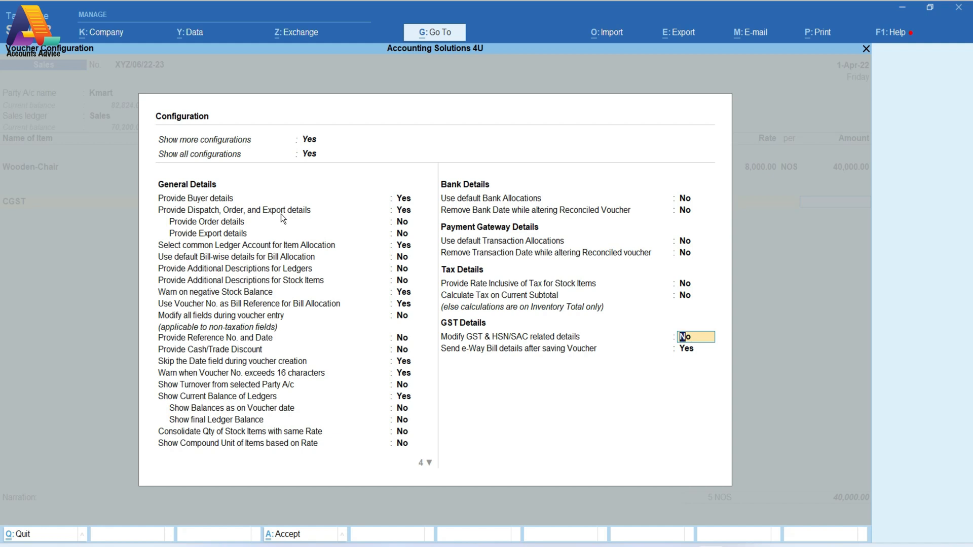
key("y")
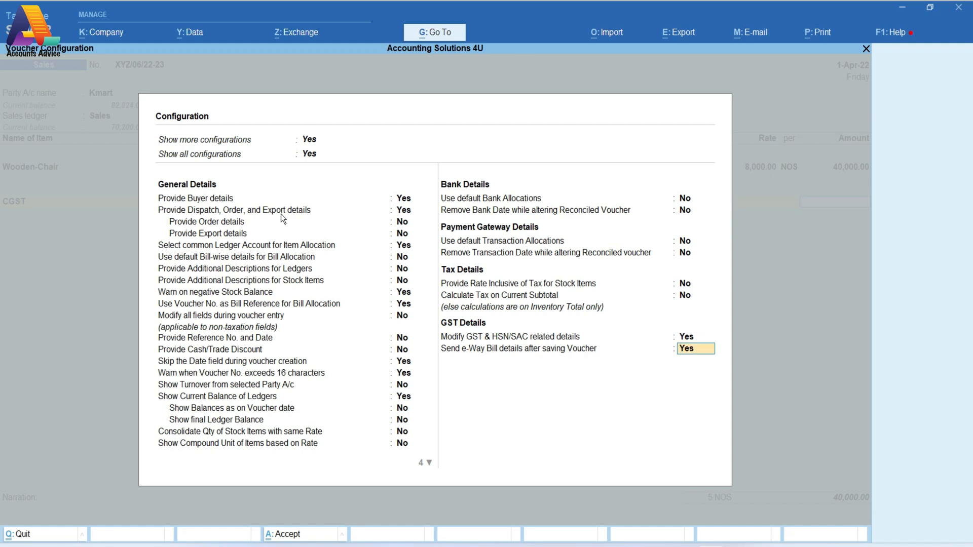
key("ctrl+a")
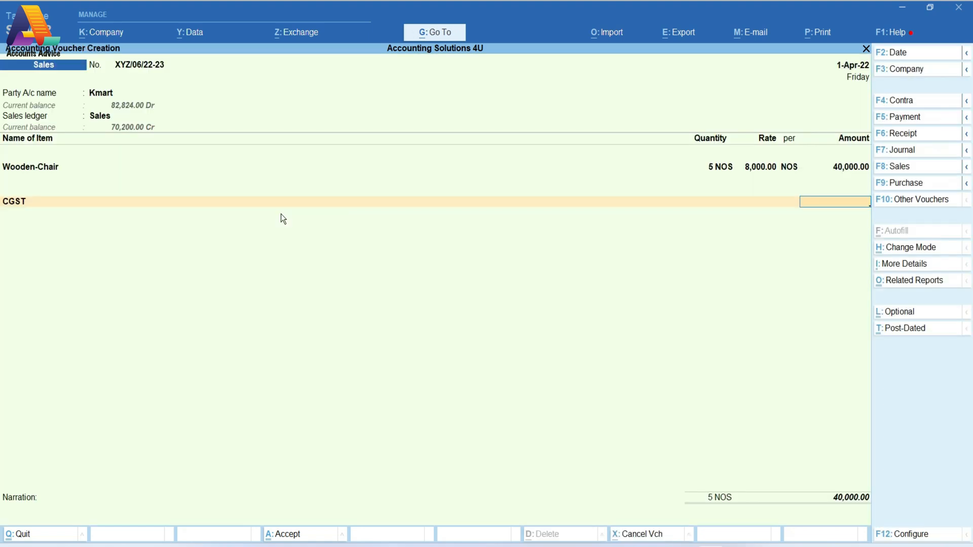
- Go back through the Sales ledger and Wooden-Chair's allocation, keeping 5 NOS at 8,000, to reach the item's GST rate details
left_click(99, 116)
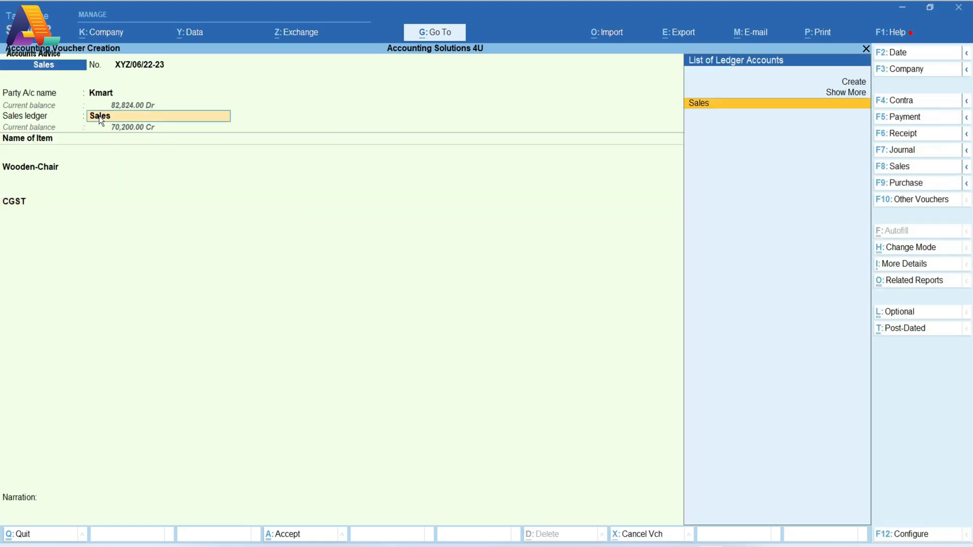
key("Return")
key("Return")
key("Return")
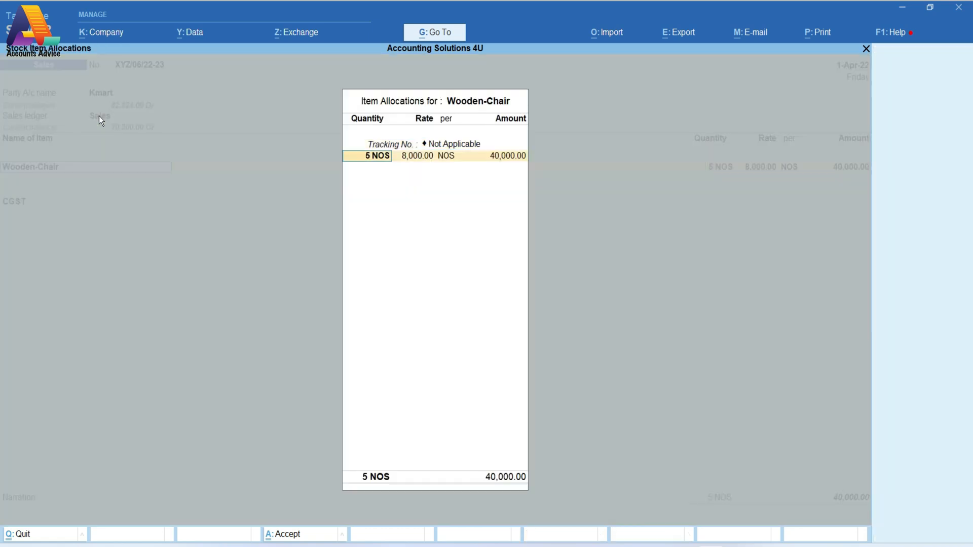
key("Return")
key("Return")
key("Return")
key("Return")
key("Return")
key("Return")
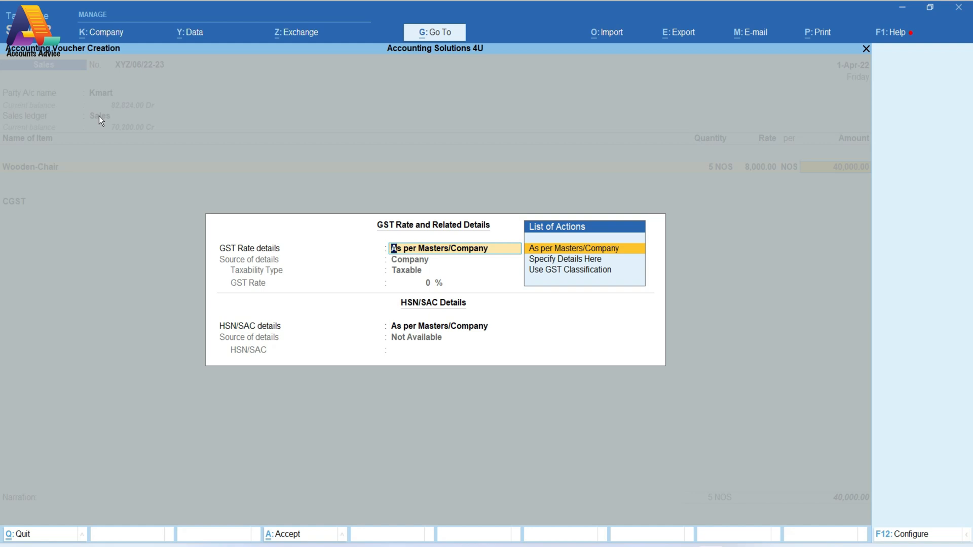
- Specify Wooden-Chair's GST rate details in the voucher as Taxable with a GST rate of 12%
key("Down")
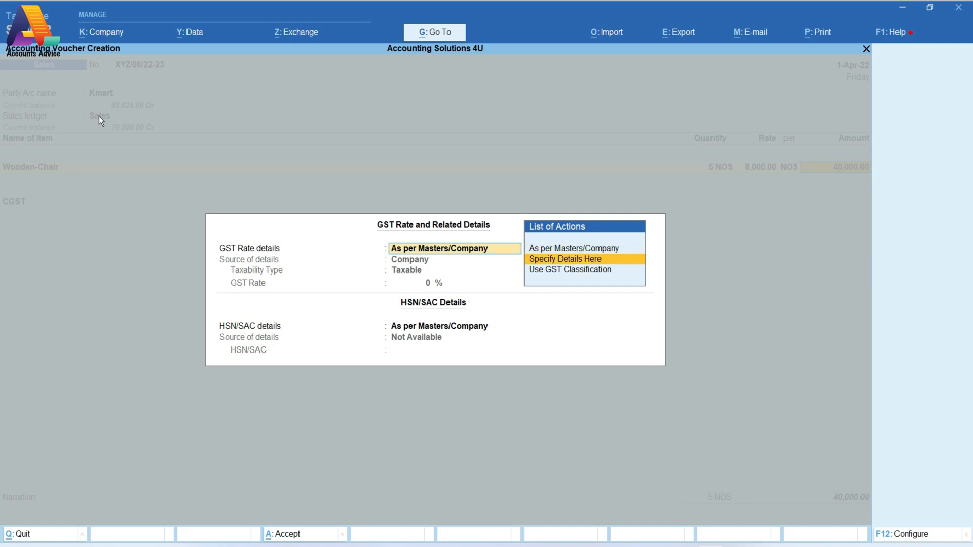
key("Return")
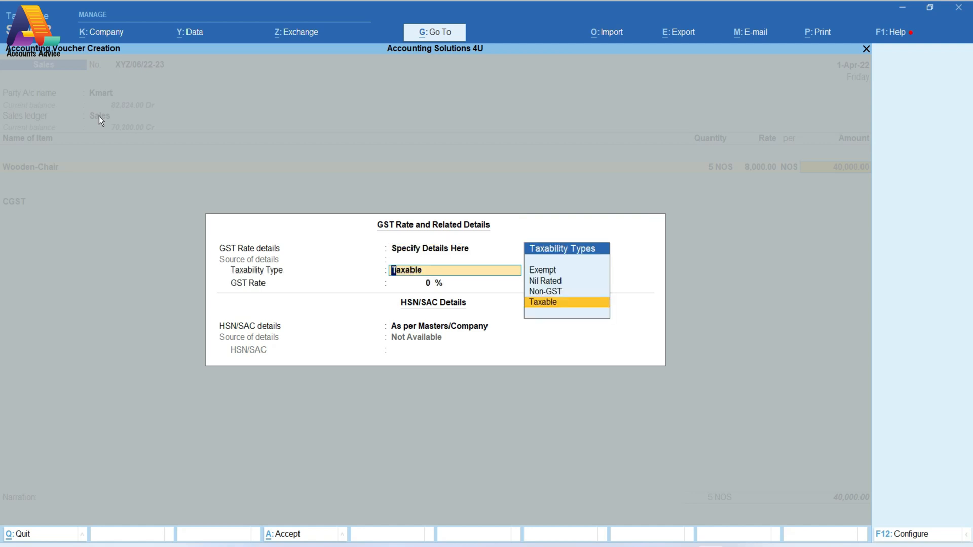
key("Return")
type("12")
key("Return")
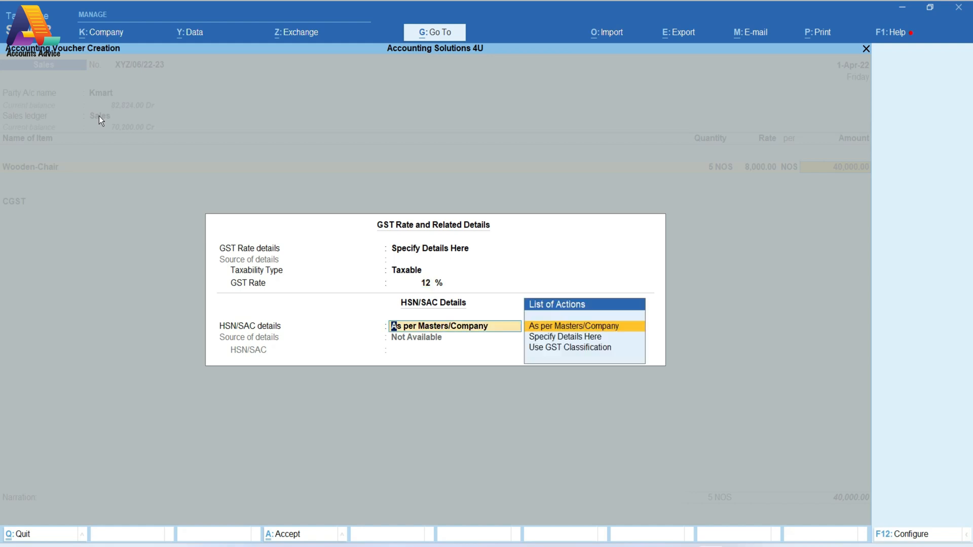
- Specify the HSN/SAC details in the voucher with code 9401 and accept the GST details
key("Down")
key("Return")
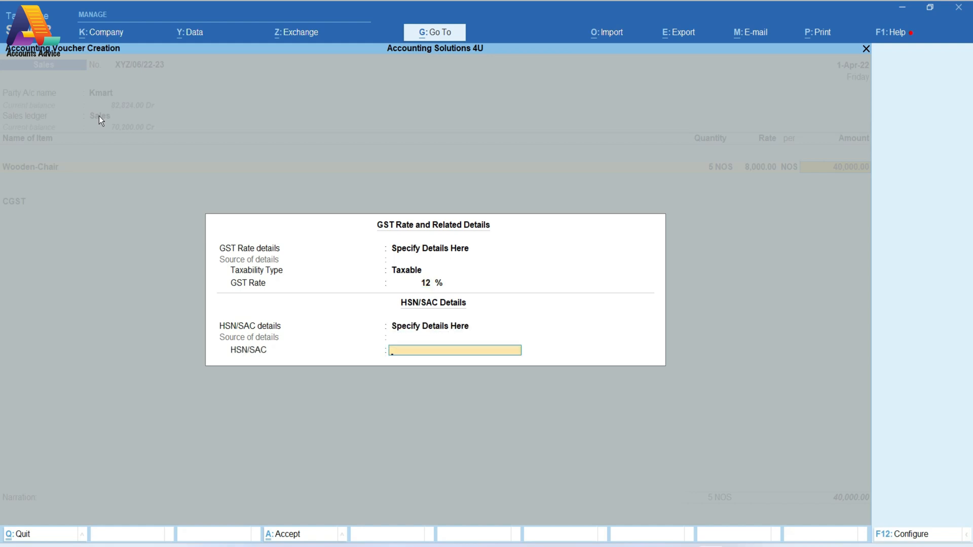
type("9401")
key("Return")
key("Return")
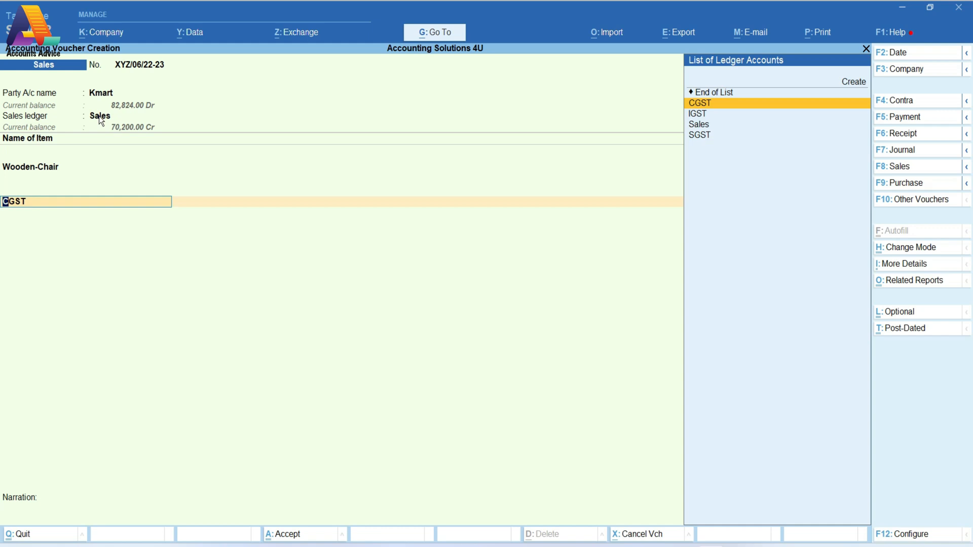
- Reapply the CGST ledger so its amount is calculated, and add the SGST ledger below it
key("Return")
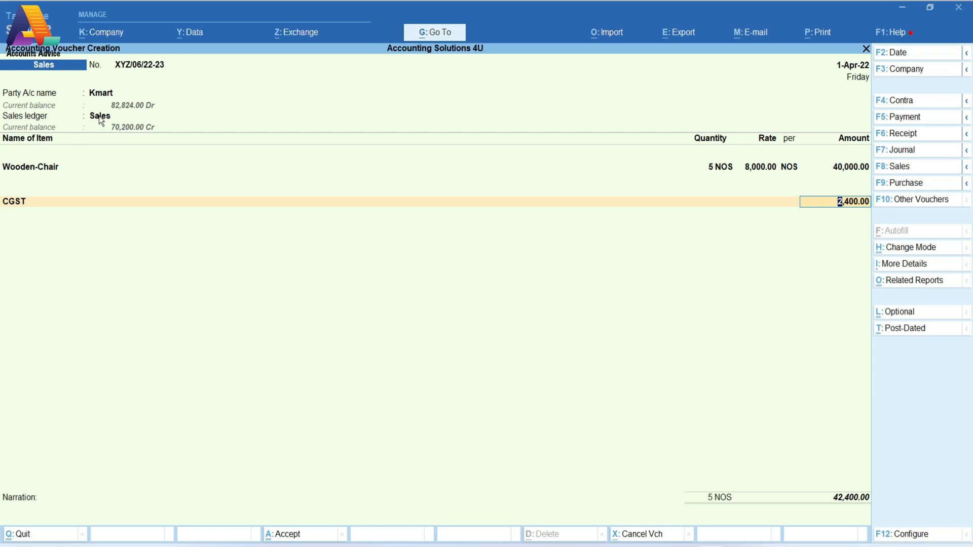
key("Return")
type("Sgs")
key("Return")
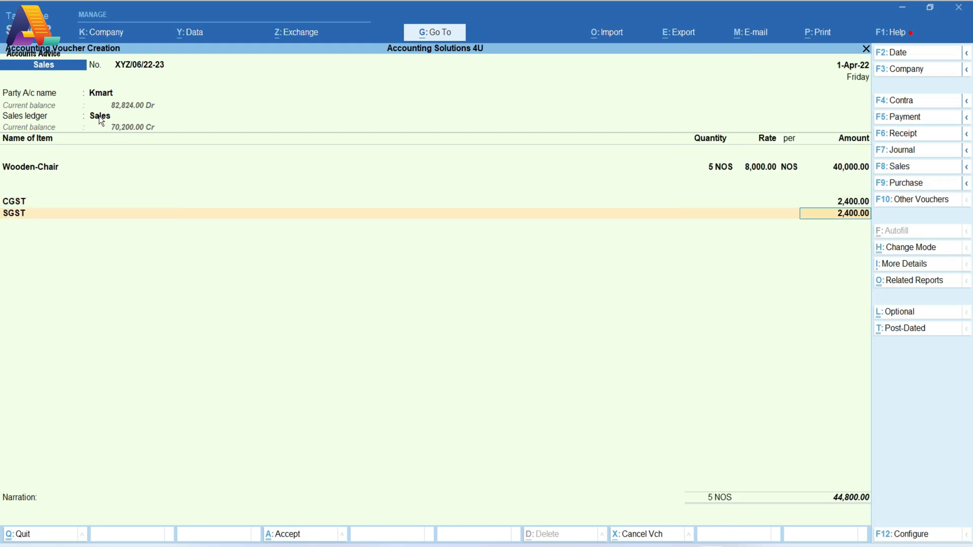
- Preview the voucher's tax invoice zoomed in, close the preview, save the sales voucher and return to the Gateway
key("alt+p")
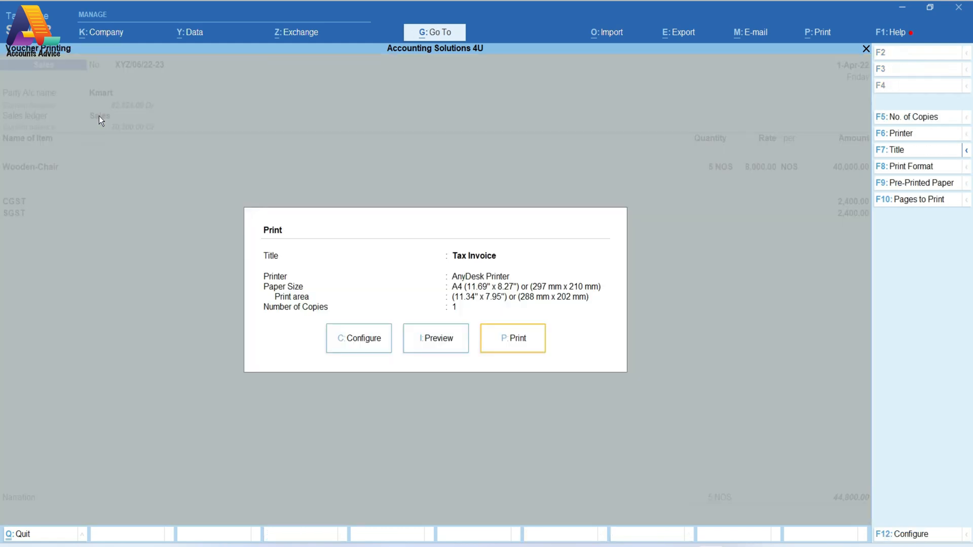
key("i")
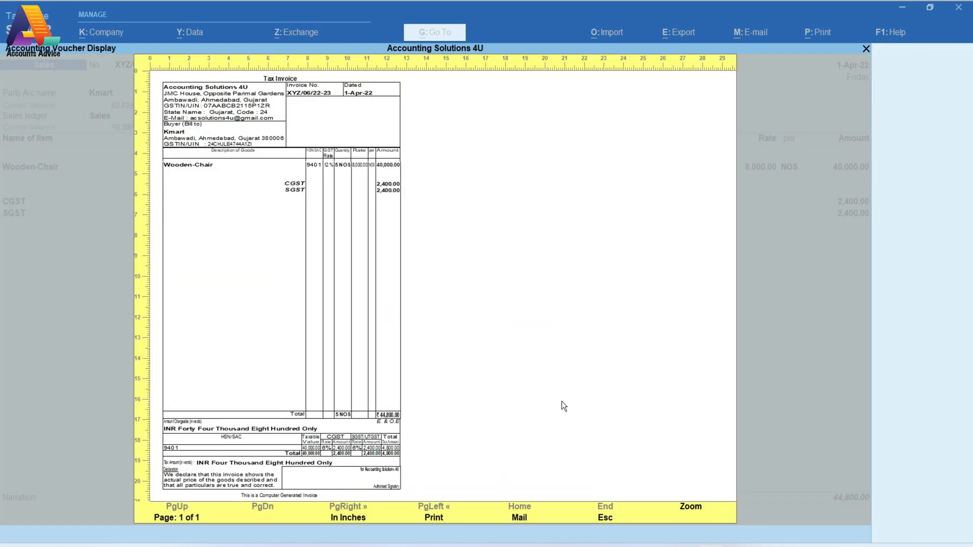
left_click(691, 507)
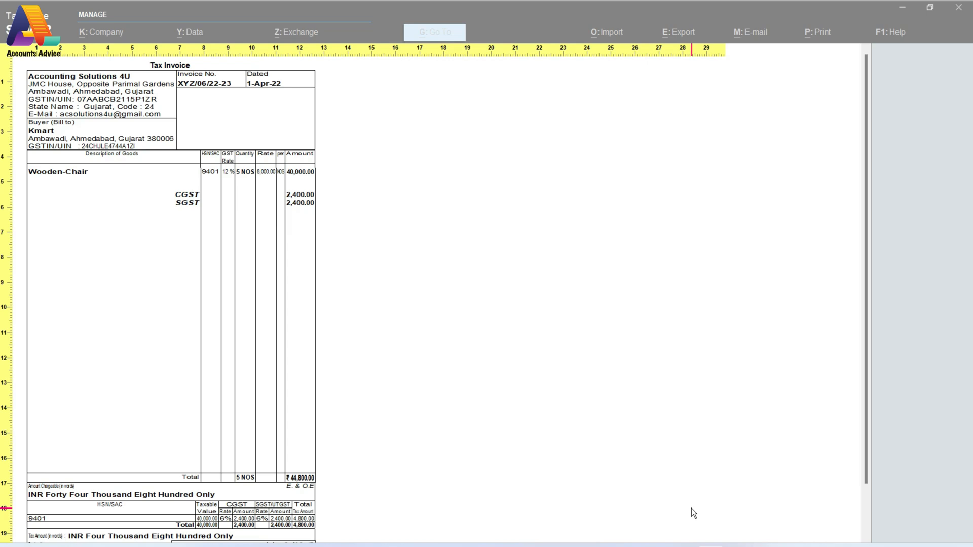
scroll(864, 294, "down", 3)
scroll(872, 186, "up", 3)
key("Escape")
key("Escape")
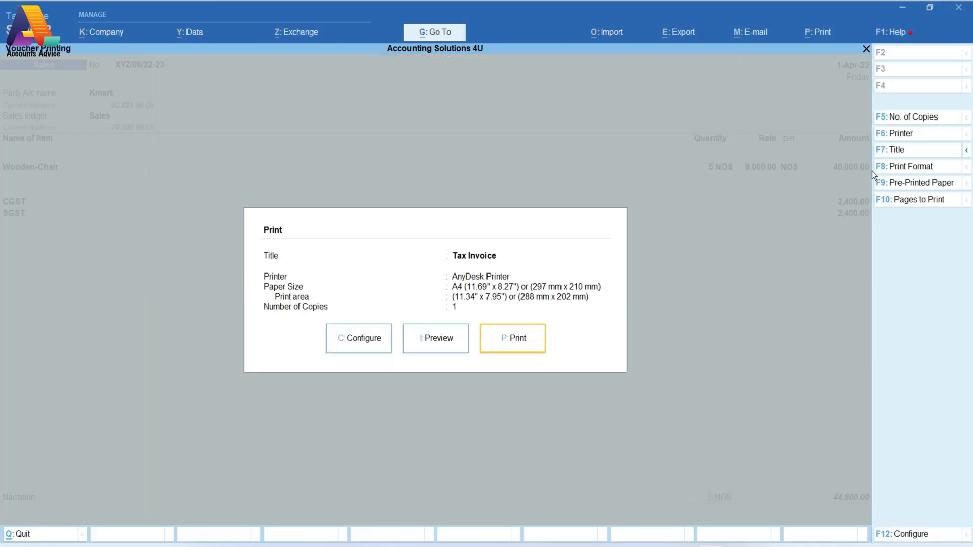
key("Escape")
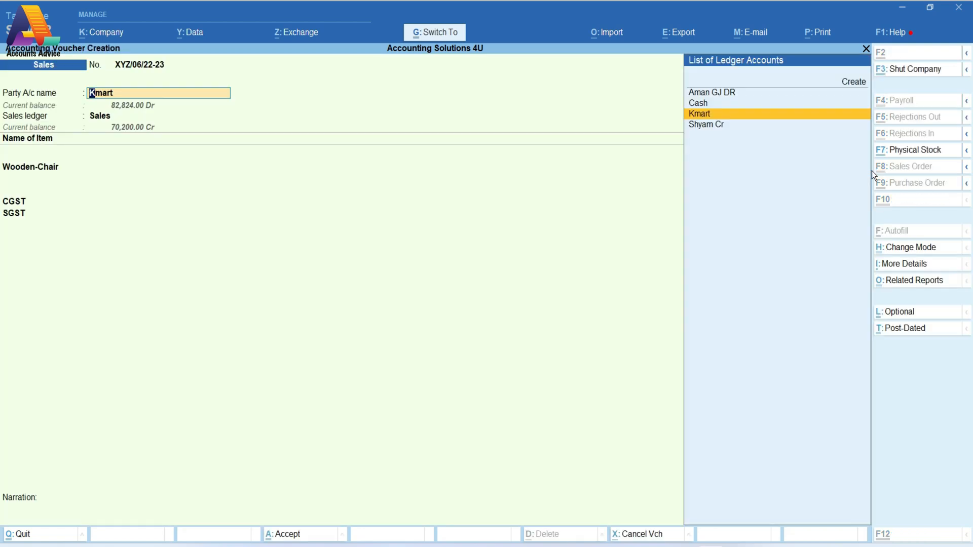
key("ctrl+q")
- Review the Stock Summary down to Wooden-Chair and return to the Gateway of Tally
key("s")
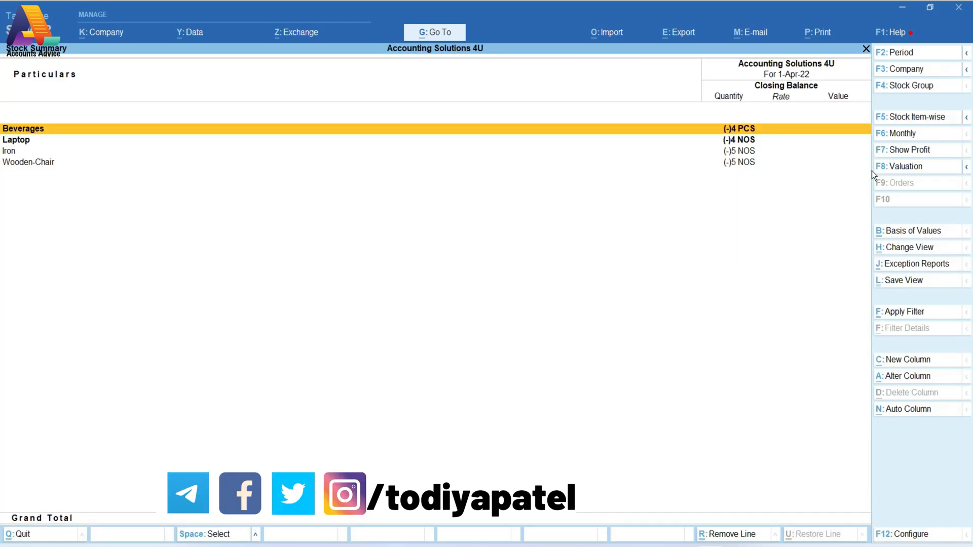
key("Down")
key("Down")
key("Down")
key("Escape")
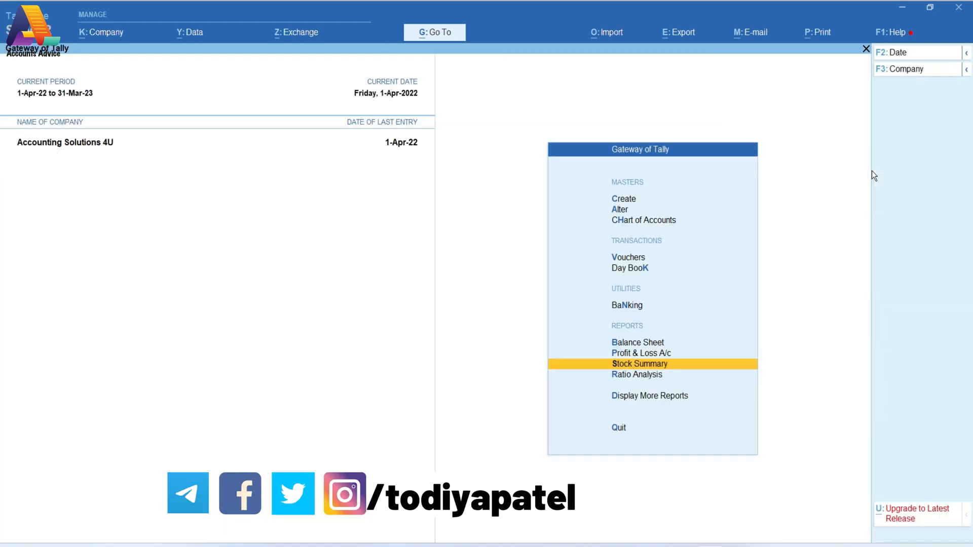
- View the GSTR-1 return among the GST reports, check its voucher counts and return to the Gateway
key("Up")
key("Up")
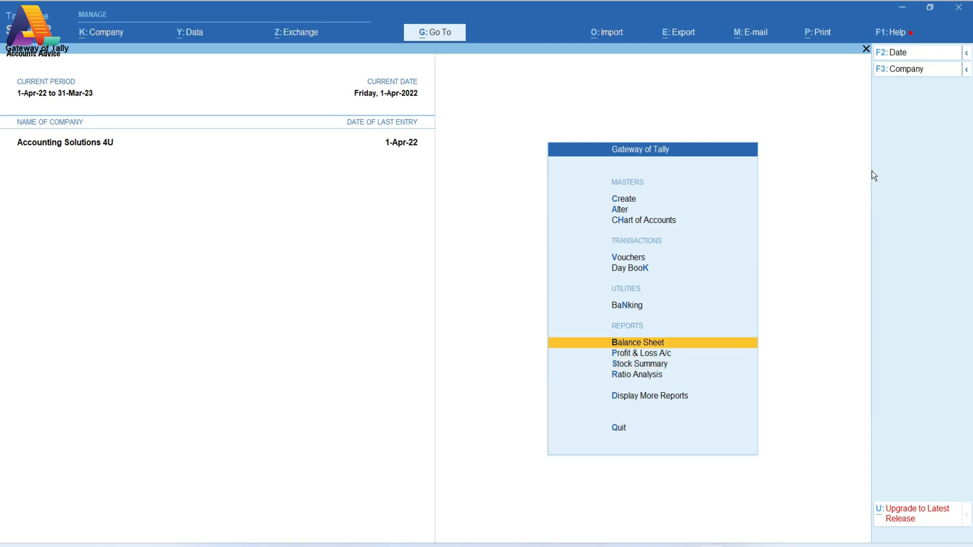
key("d")
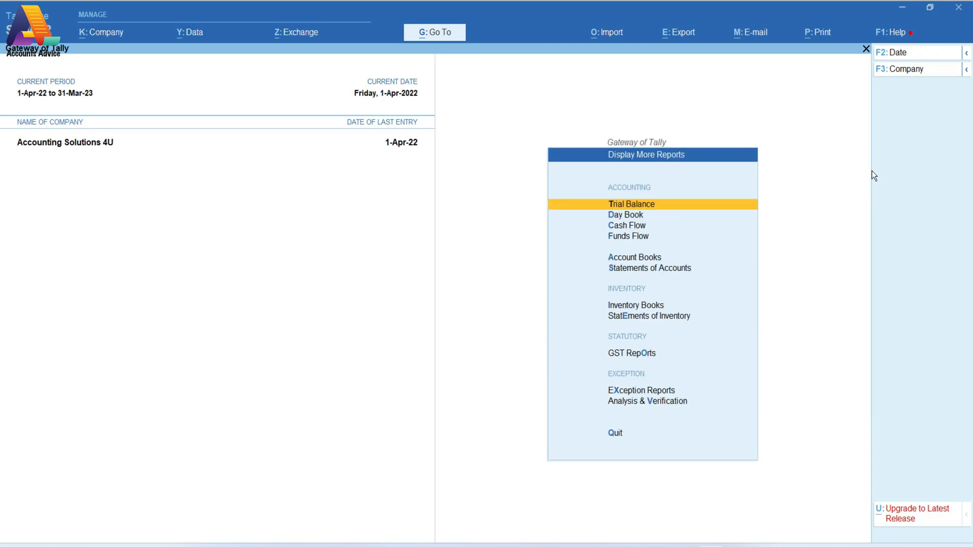
key("o")
key("Down")
key("Return")
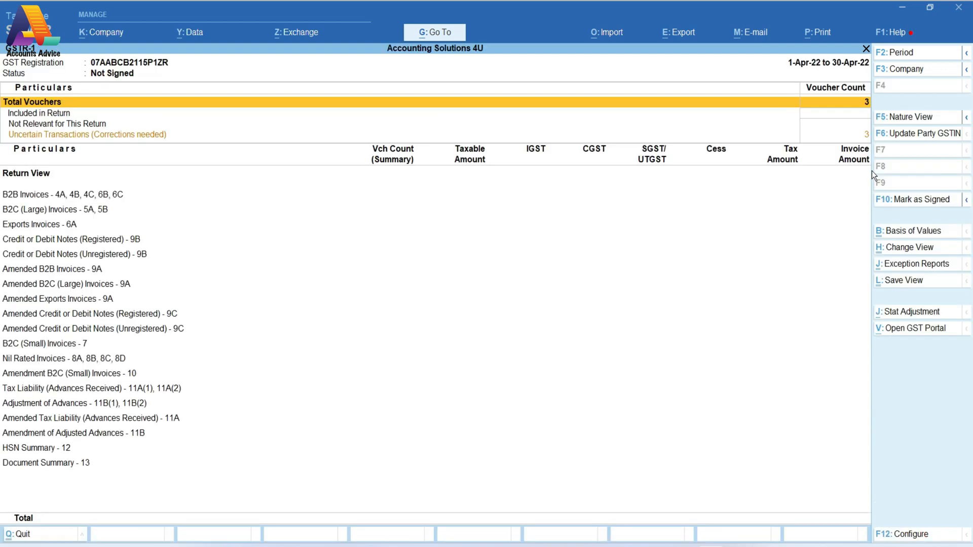
key("Down")
key("Up")
key("Escape")
key("Escape")
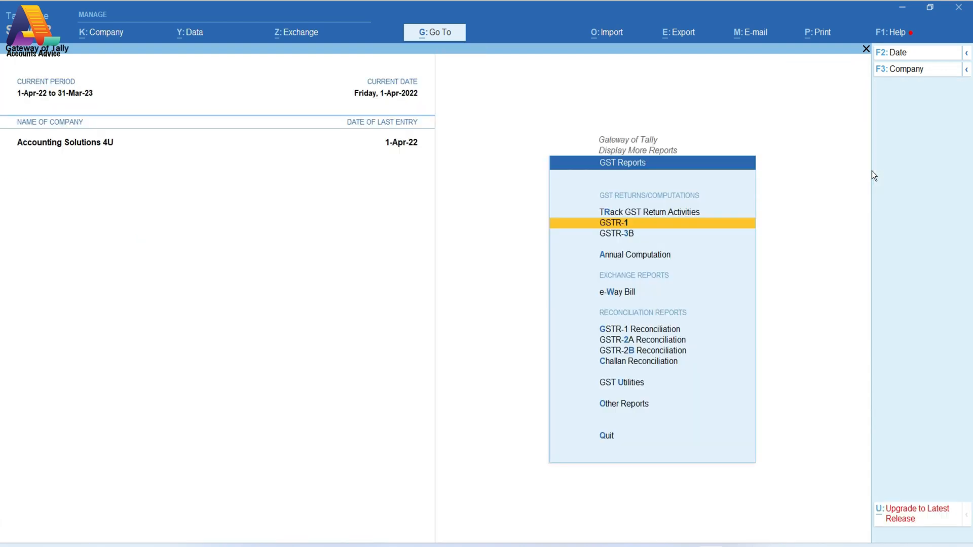
key("Escape")
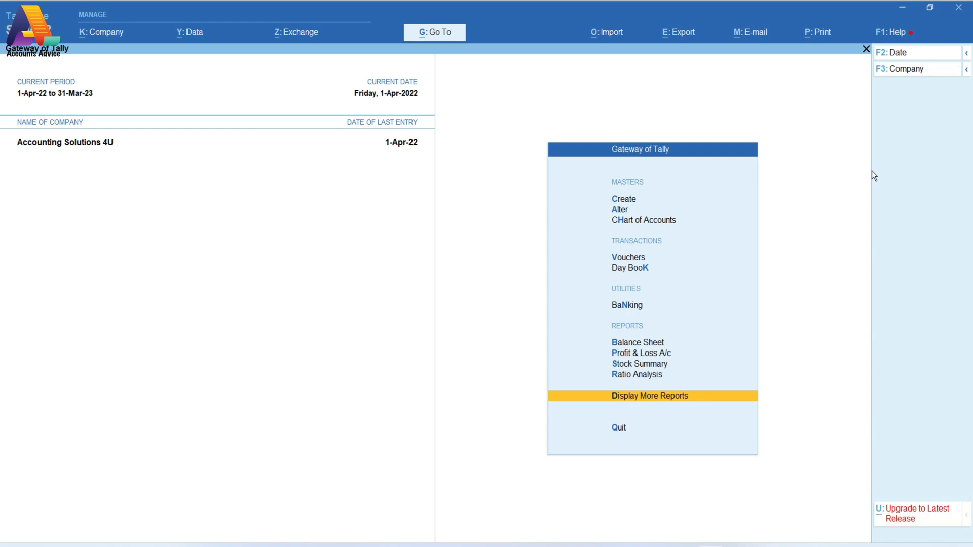
- Open another blank sales voucher from the Gateway of Tally
key("Up")
key("Up")
key("v")
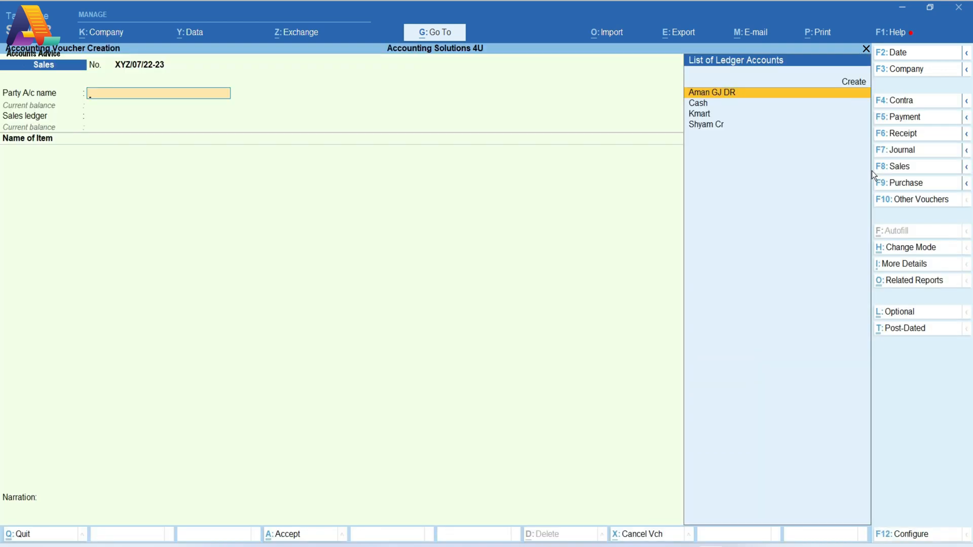
- Switch to a purchase voucher, choose the Delhi creditor as party with its default party details, and use Purchase as the purchase ledger
key("F9")
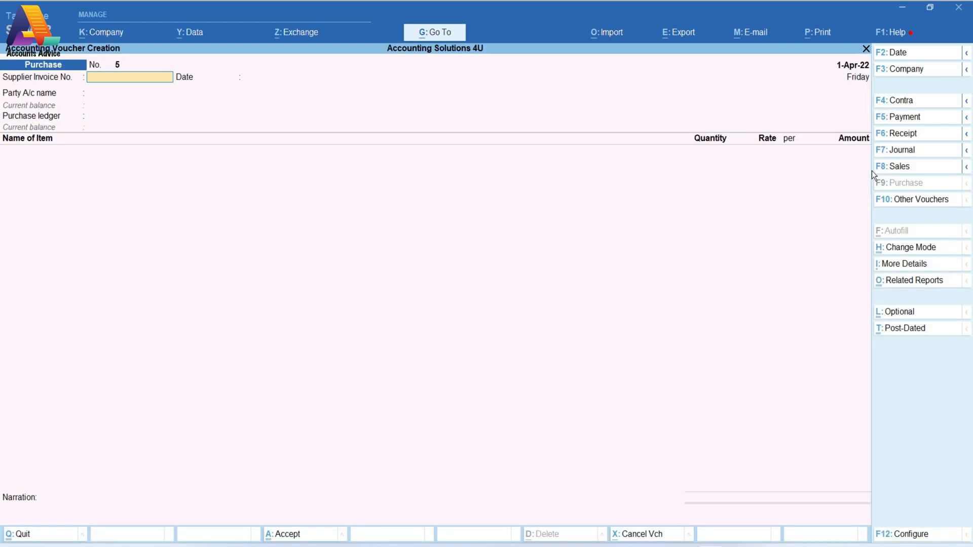
key("Down")
key("Down")
key("Down")
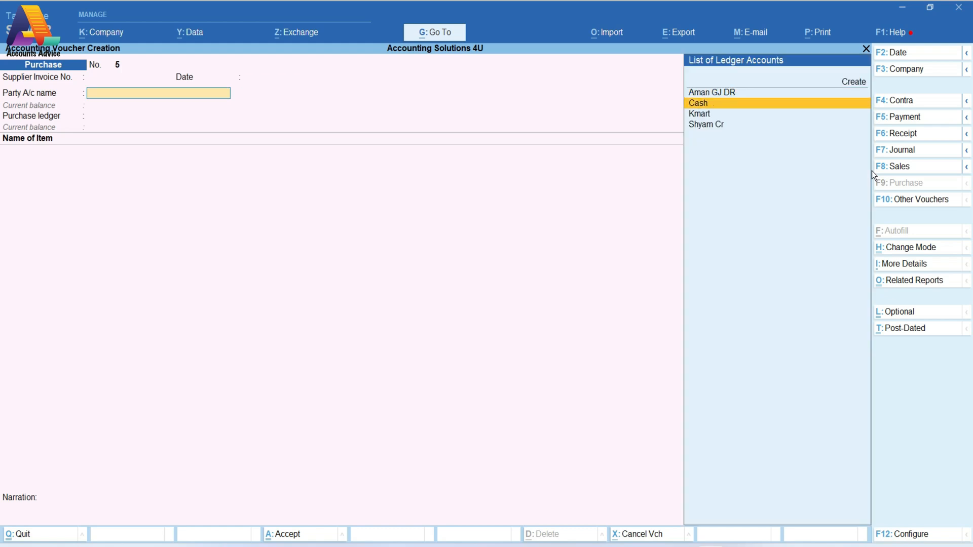
key("Return")
key("ctrl+a")
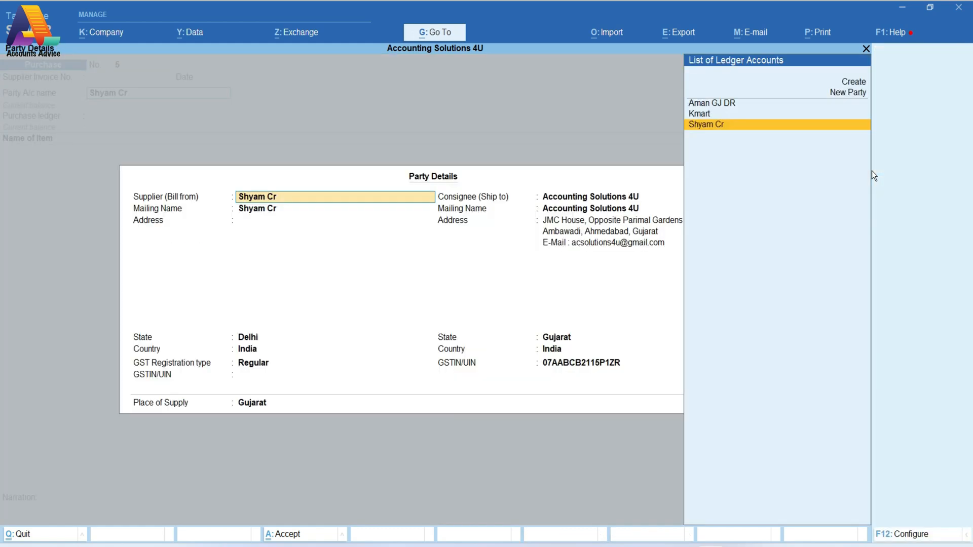
key("ctrl+a")
key("Return")
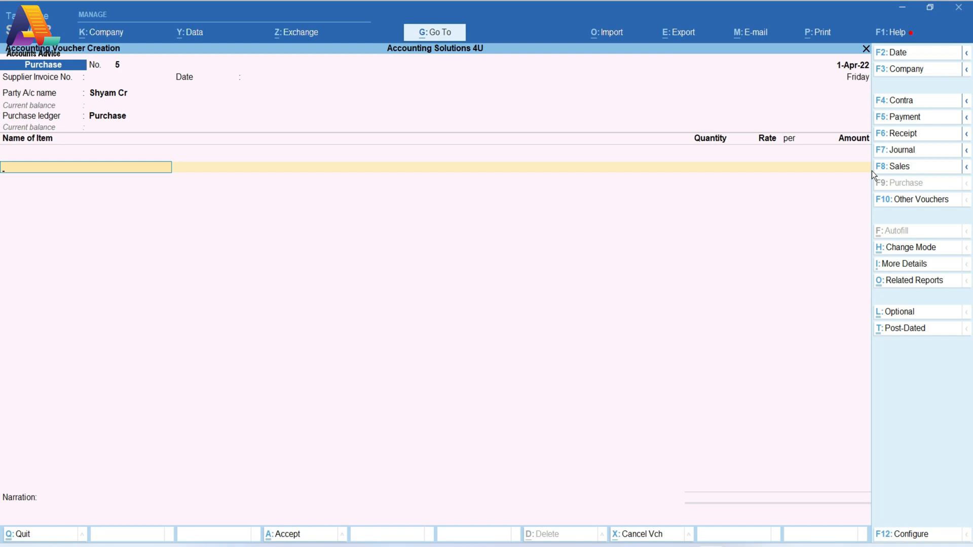
- Add the stock item Wooden-Chair with a quantity of 5 NOS at a rate of 7,000
type("w")
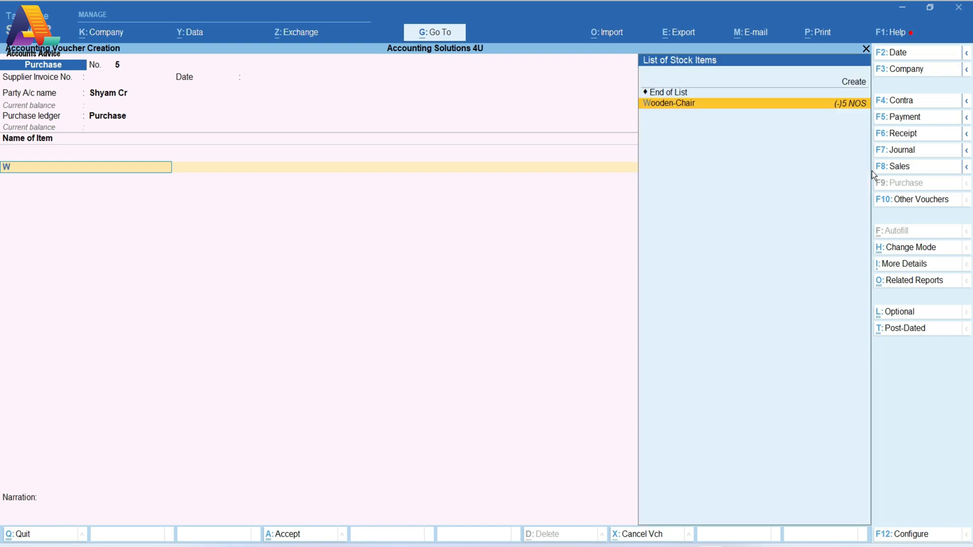
key("Return")
key("Return")
key("Return")
key("Return")
key("BackSpace")
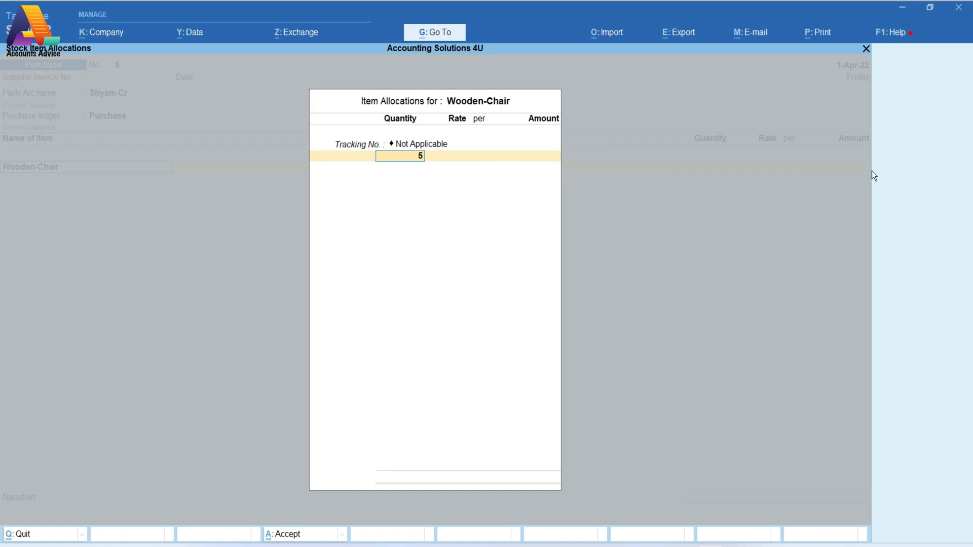
type("5")
key("Return")
type("7,000")
key("Return")
key("Return")
key("Return")
key("Return")
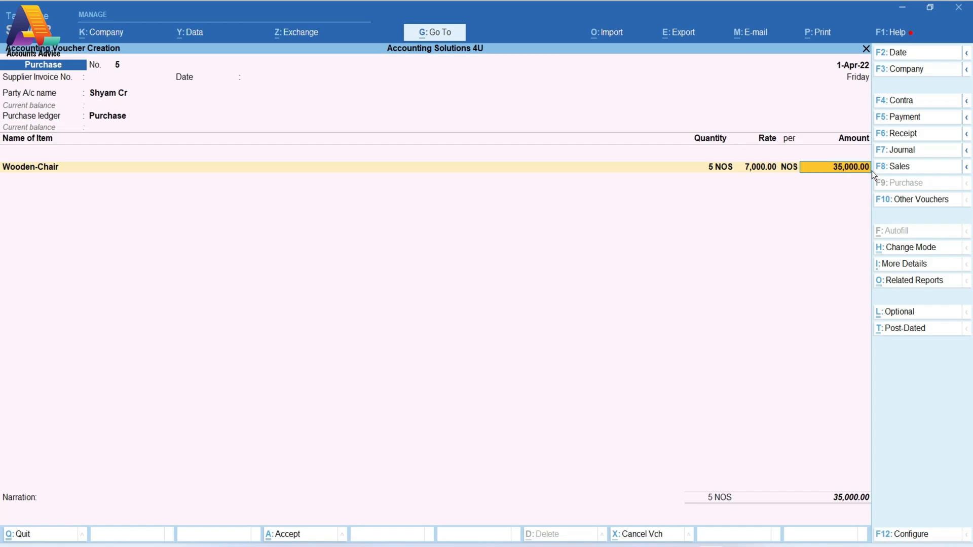
- Specify the Wooden-Chair's tax details in the voucher as Taxable with a 12 % GST rate and HSN/SAC 9401
key("Return")
key("Return")
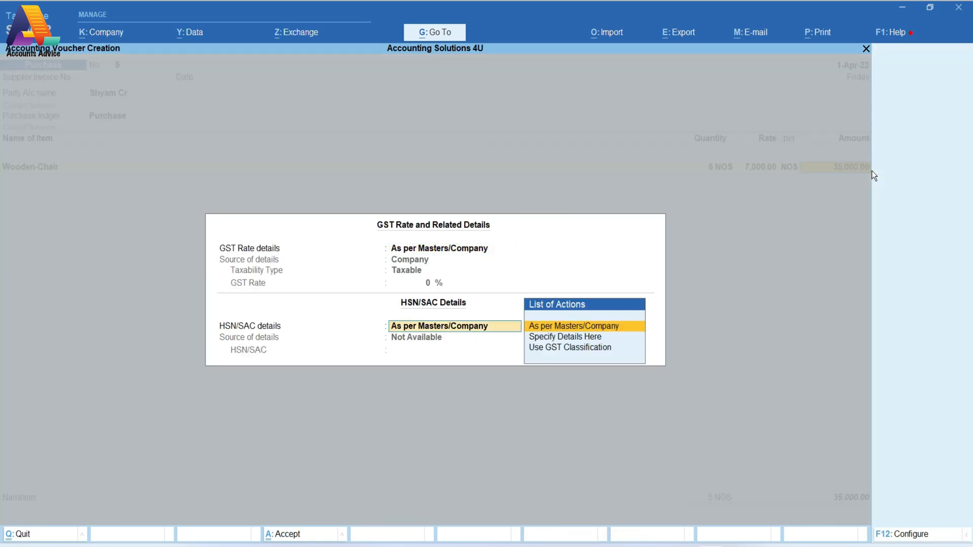
key("BackSpace")
key("Down")
key("Return")
key("Return")
type("12")
key("Return")
key("Down")
key("Return")
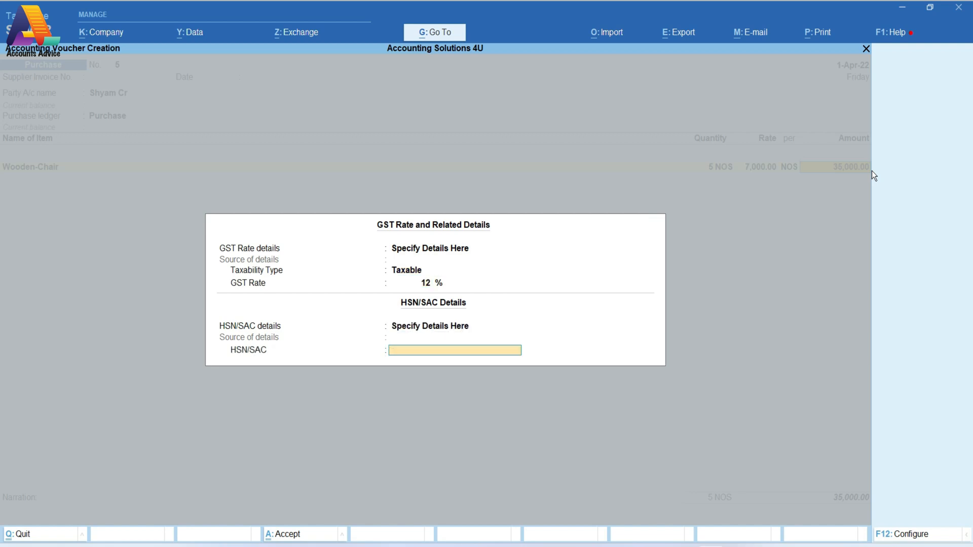
type("94")
key("Return")
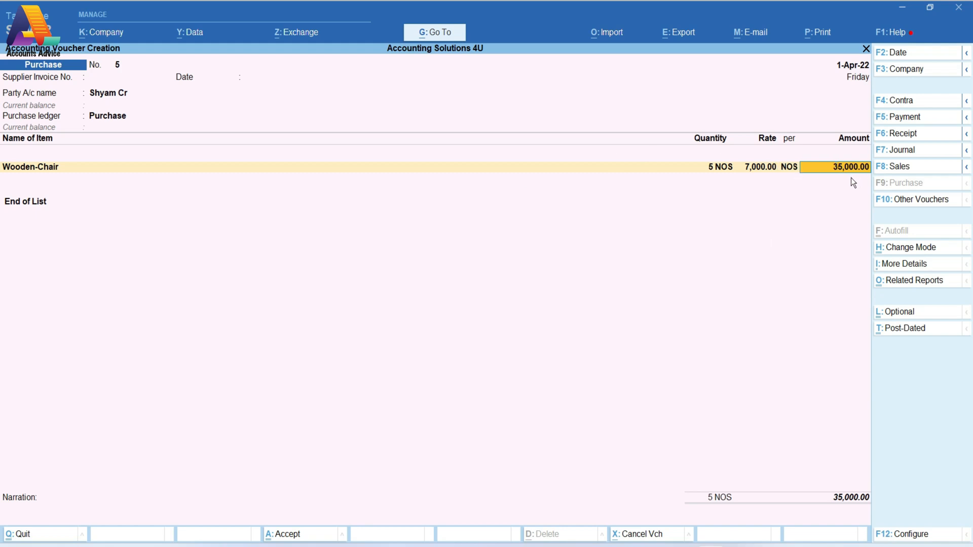
- Recheck the Wooden-Chair's GST rate and HSN/SAC details and continue to the voucher's additional ledger line
key("Return")
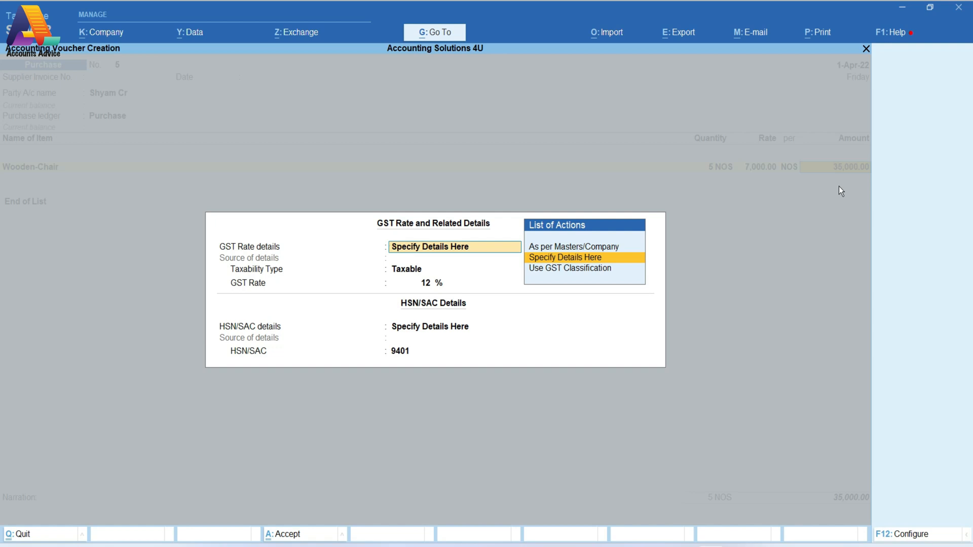
key("Return")
key("Return")
key("Return")
key("Return")
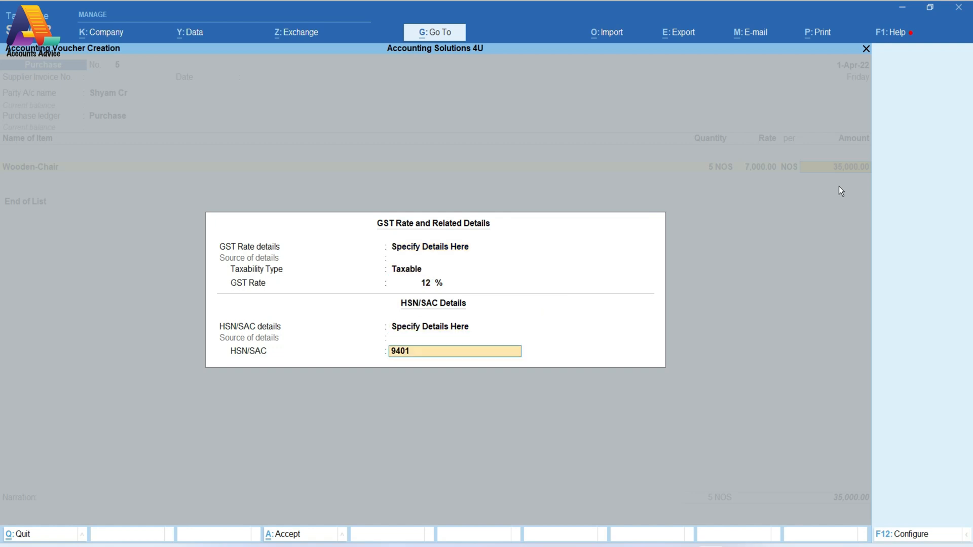
key("Return")
key("Return")
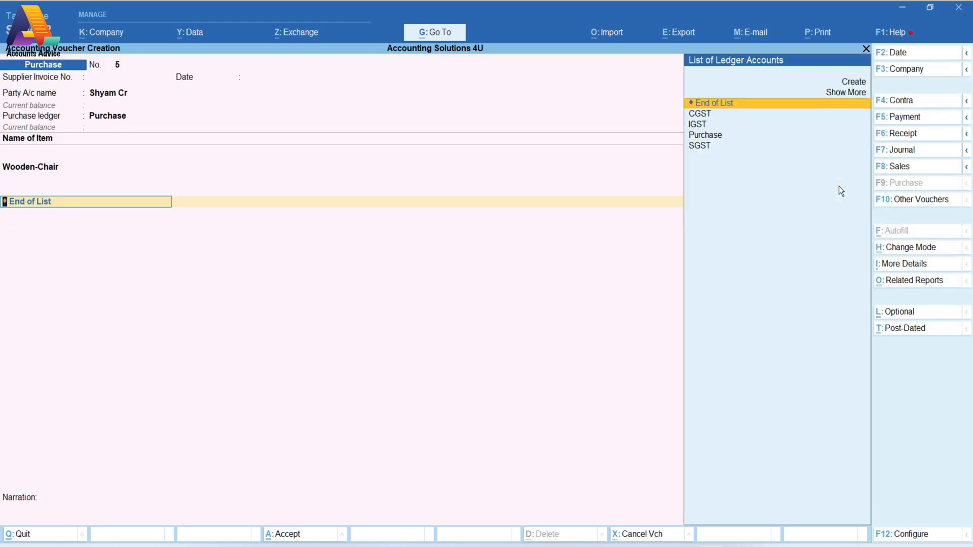
- Add the IGST ledger to the purchase voucher with its calculated tax and proceed to the voucher's acceptance
key("Down")
key("Down")
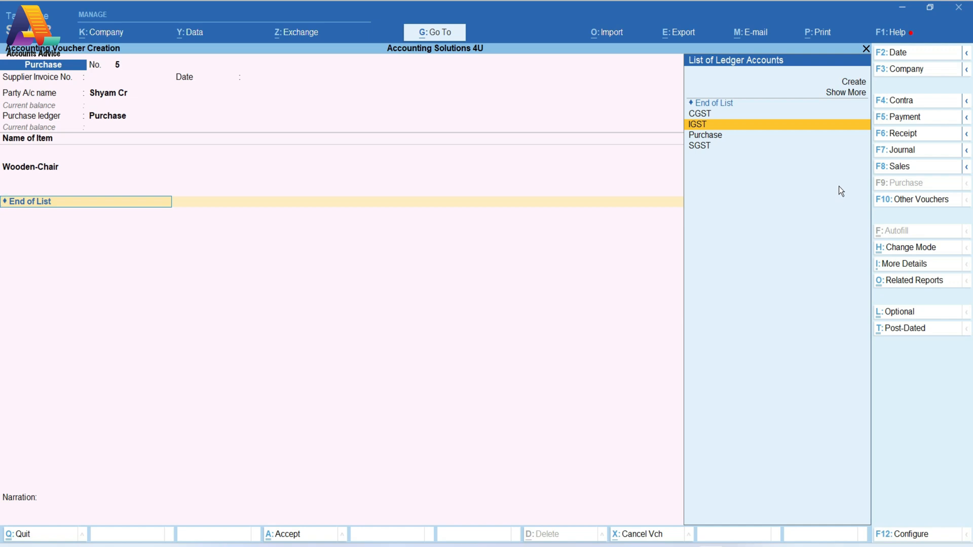
key("Return")
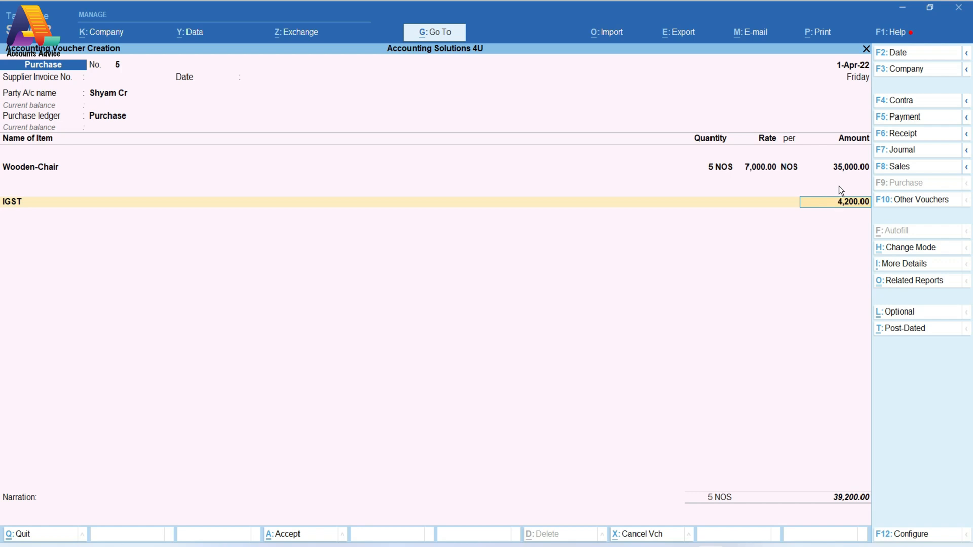
key("Return")
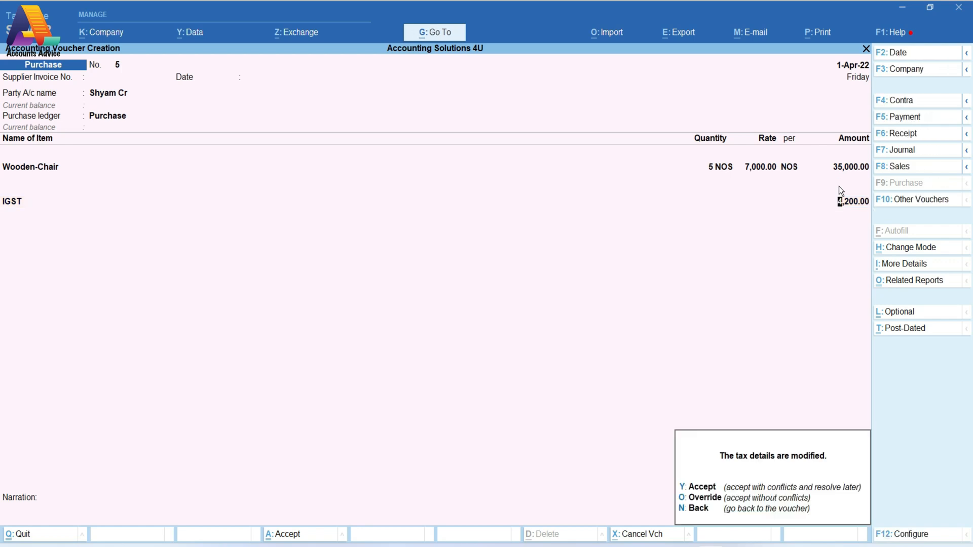